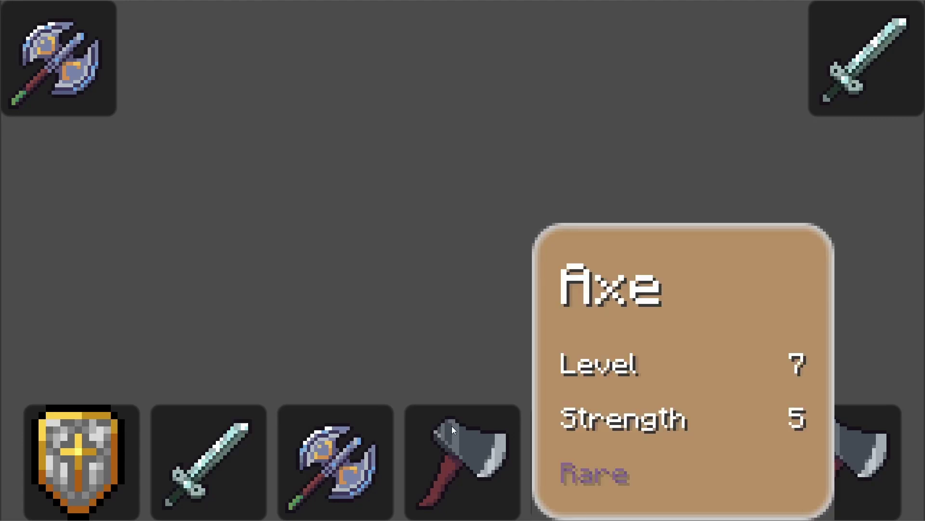
- Preview the finished action bar, showing the tan item popups over its slots
mouse_move(692, 429)
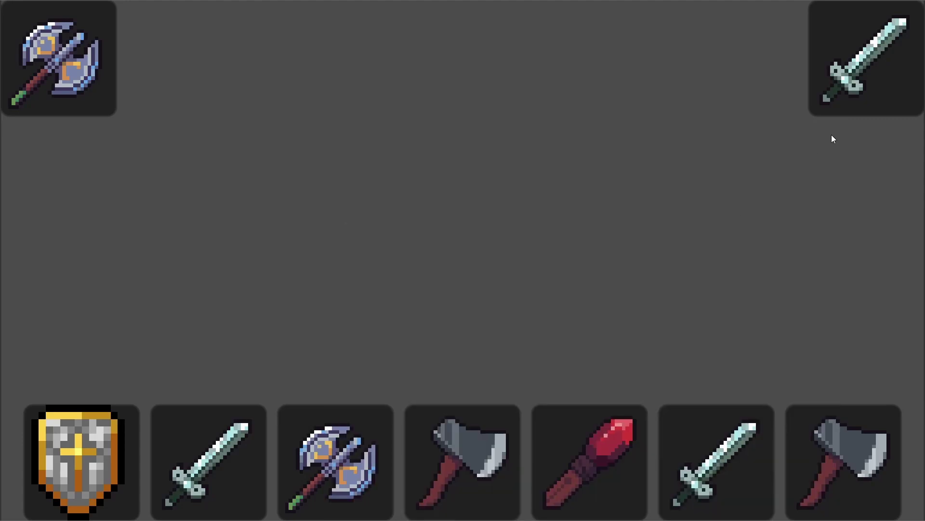
mouse_move(90, 69)
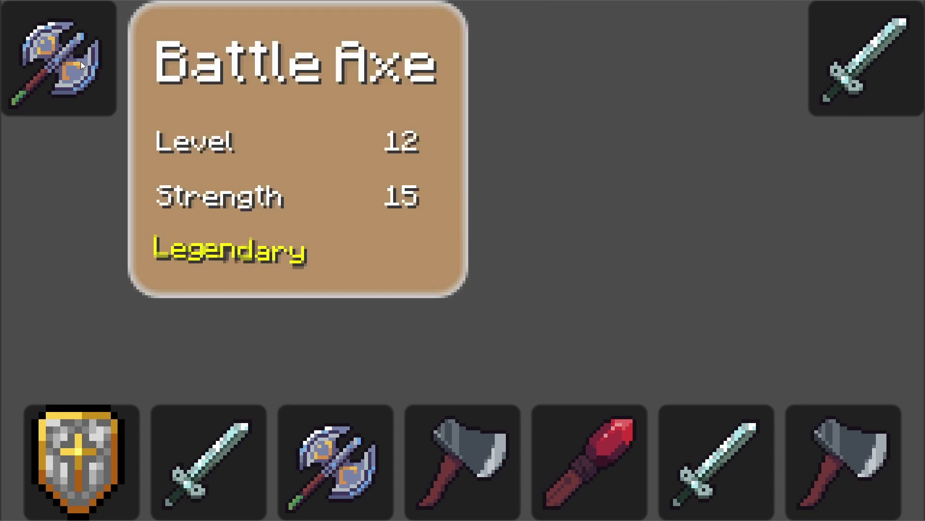
mouse_move(225, 421)
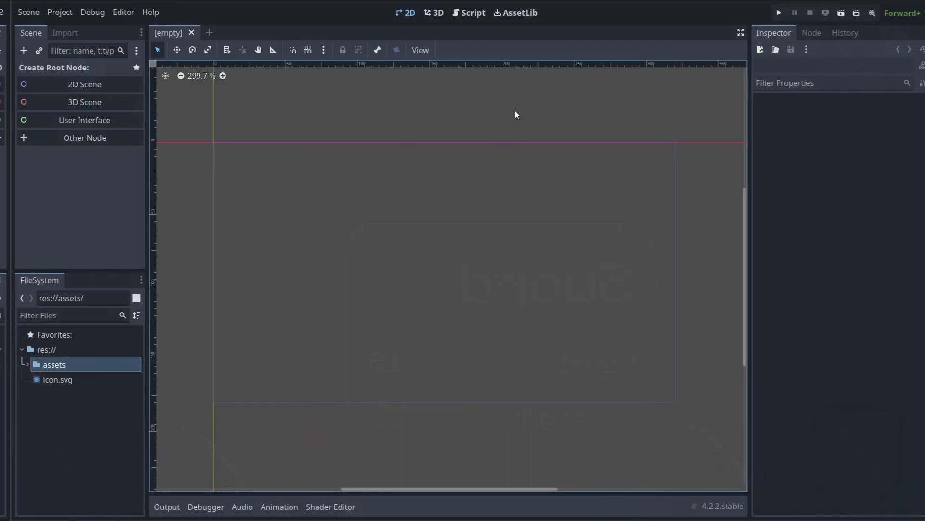
- Create a Control root node named Popups
click(85, 140)
text(contro)
key(Return)
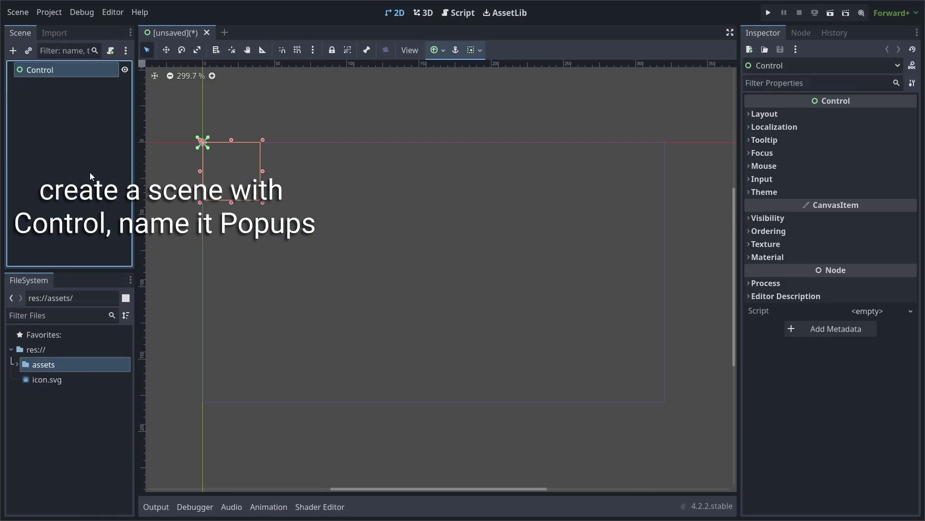
double_click(43, 76)
text(Popups)
key(Return)
- Save the scene as popups.tscn inside a new 'scenes' folder
key(ctrl+s)
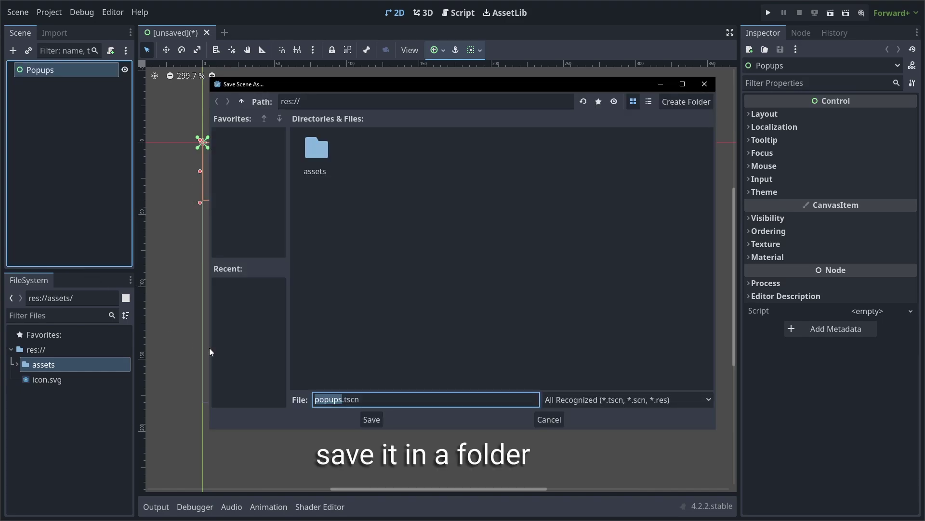
right_click(362, 253)
click(379, 264)
text(scen)
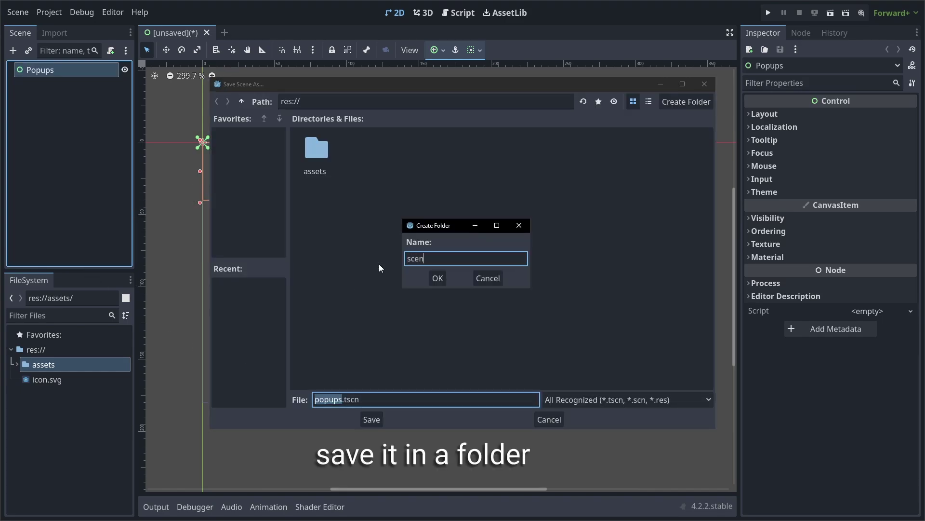
text(es)
key(Return)
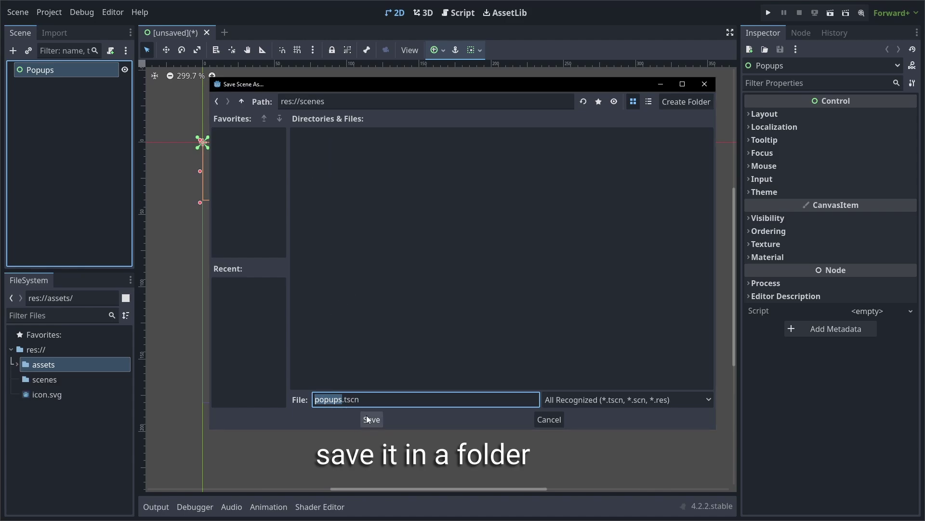
click(366, 419)
- Add a CanvasLayer named UI under Popups and save
key(ctrl+a)
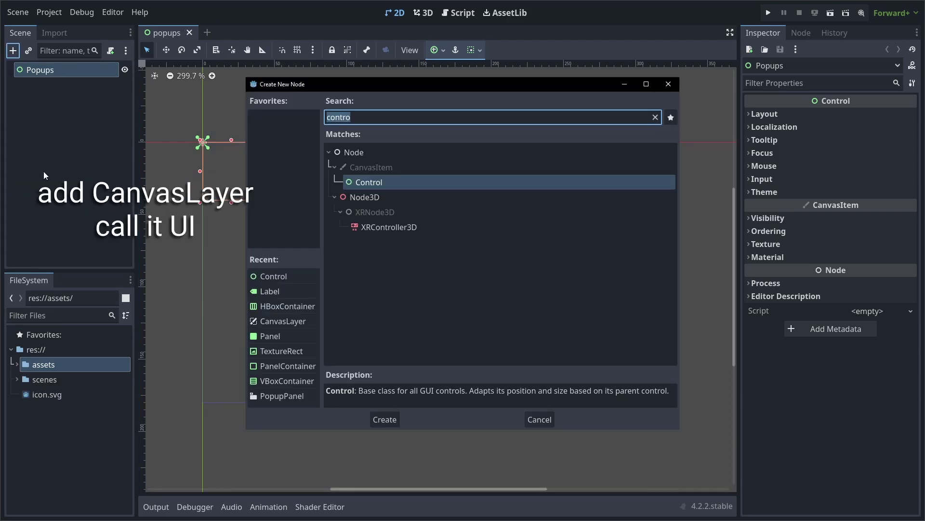
text(canvas)
key(Return)
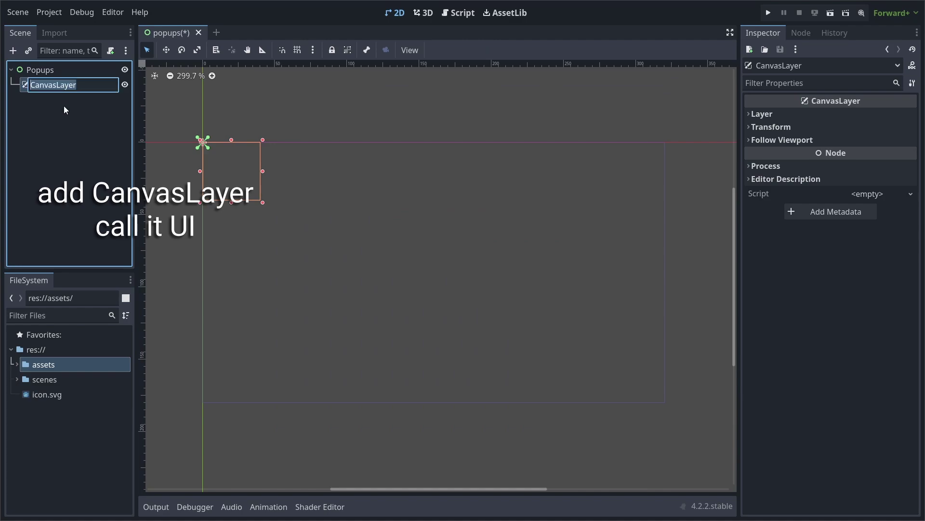
text(UI)
key(Return)
key(ctrl+s)
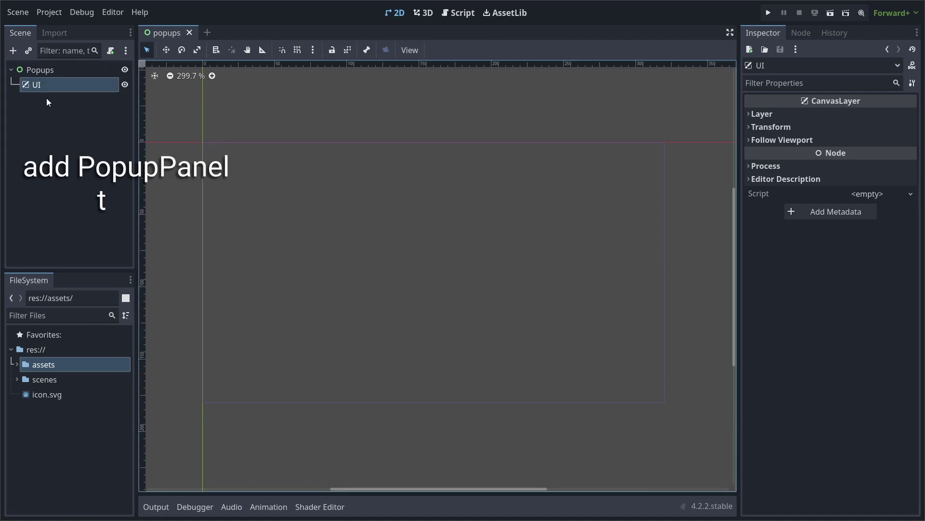
- Add a visible PopupPanel under UI, positioned at (100, 35)
key(ctrl+a)
key(BackSpace)
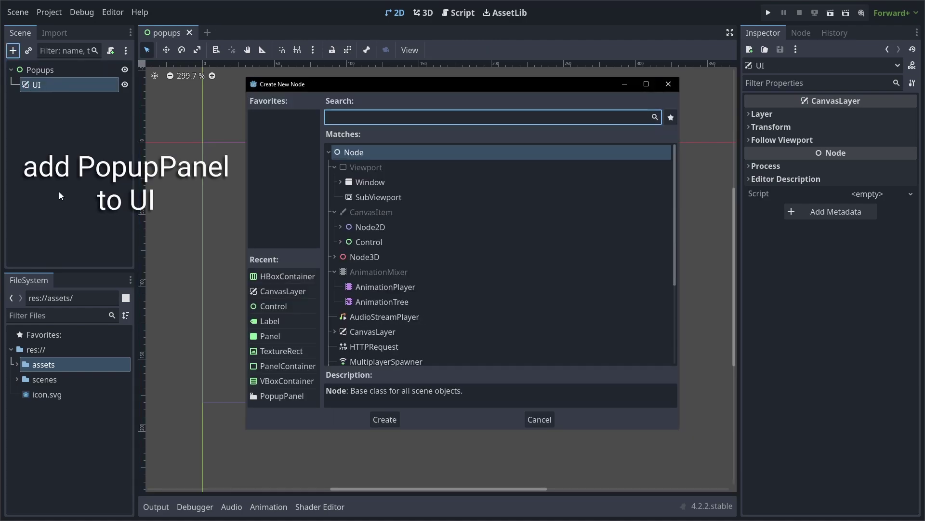
text(popup)
click(414, 227)
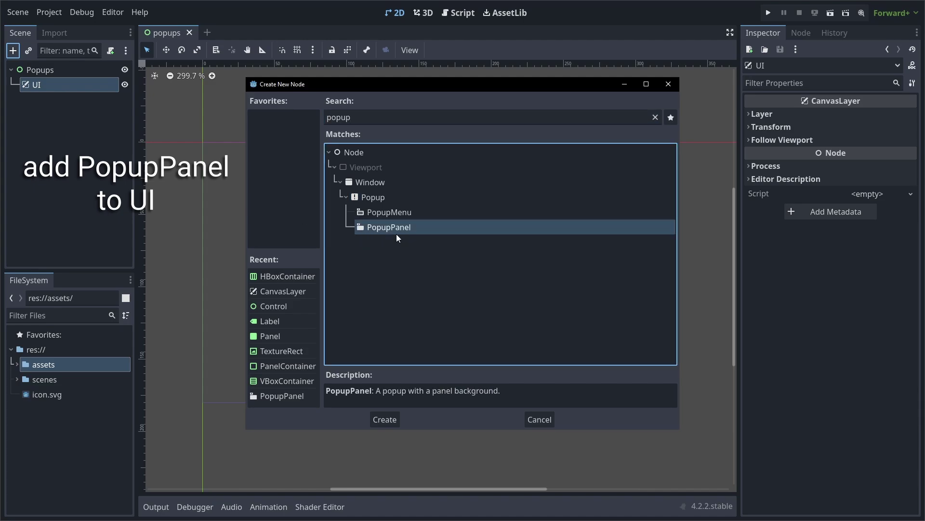
click(392, 418)
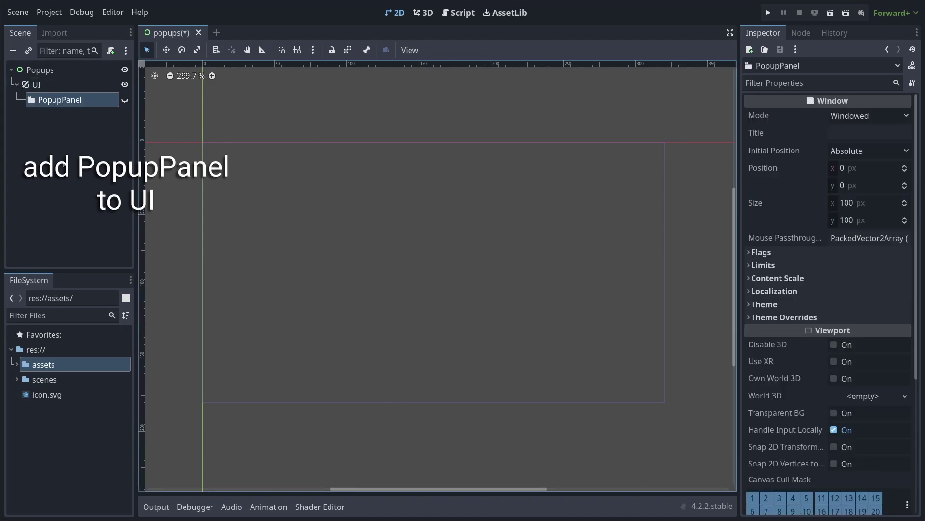
click(125, 99)
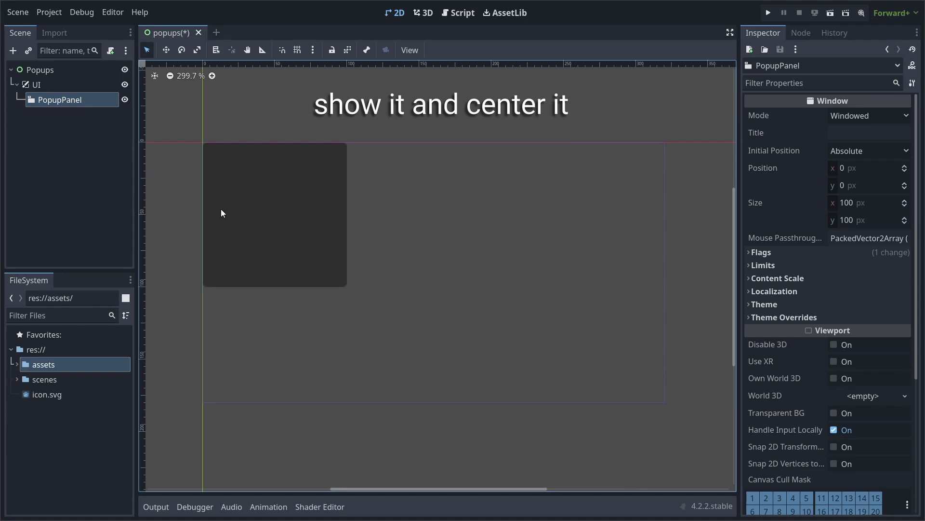
drag(844, 167, 892, 168)
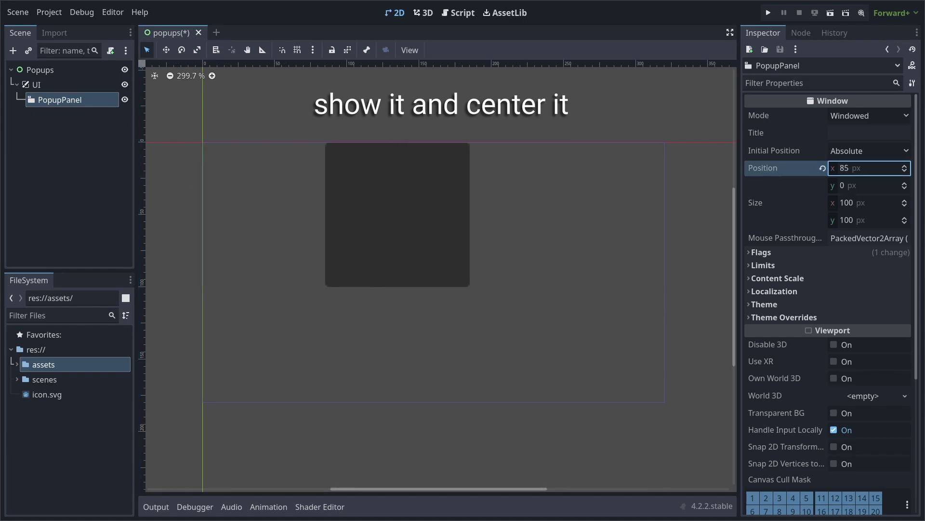
drag(846, 186, 863, 186)
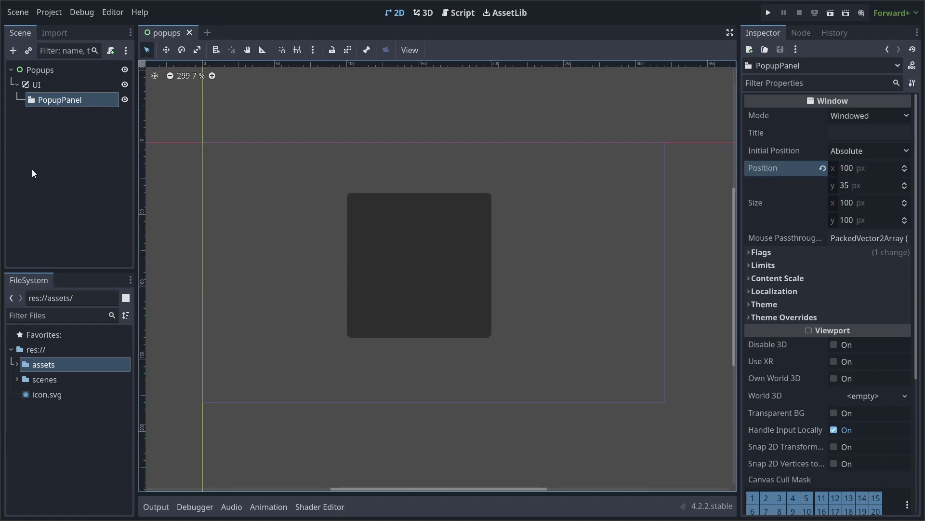
- Add a VBoxContainer inside the PopupPanel holding a Label and a duplicate Label2
click(13, 51)
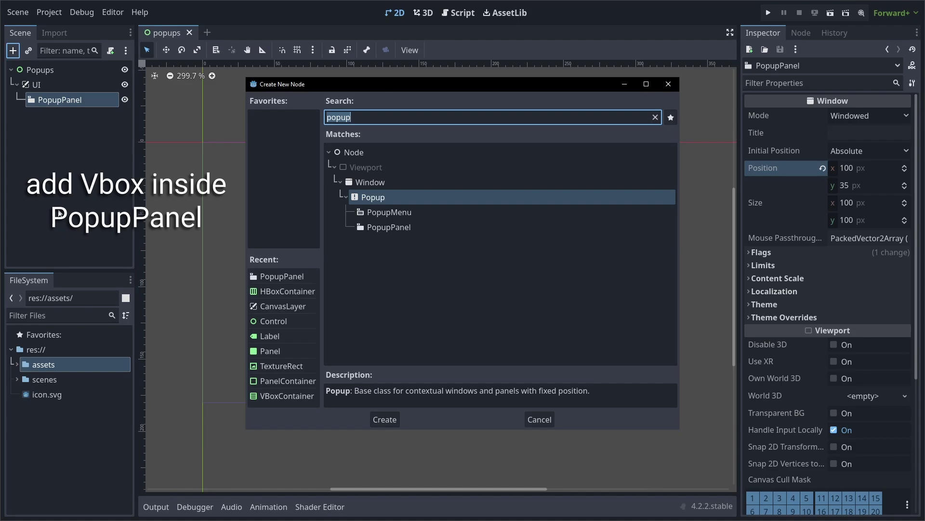
text(vbox)
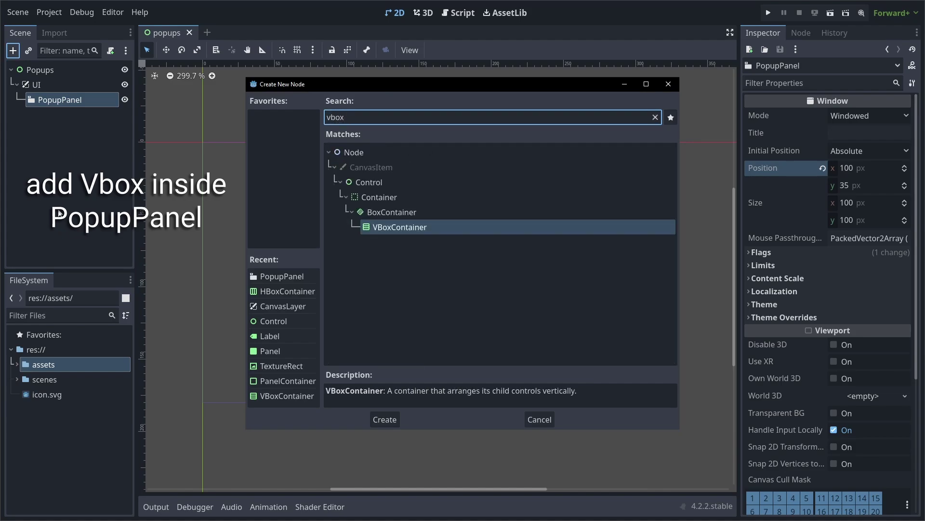
key(Return)
key(ctrl+a)
text(label)
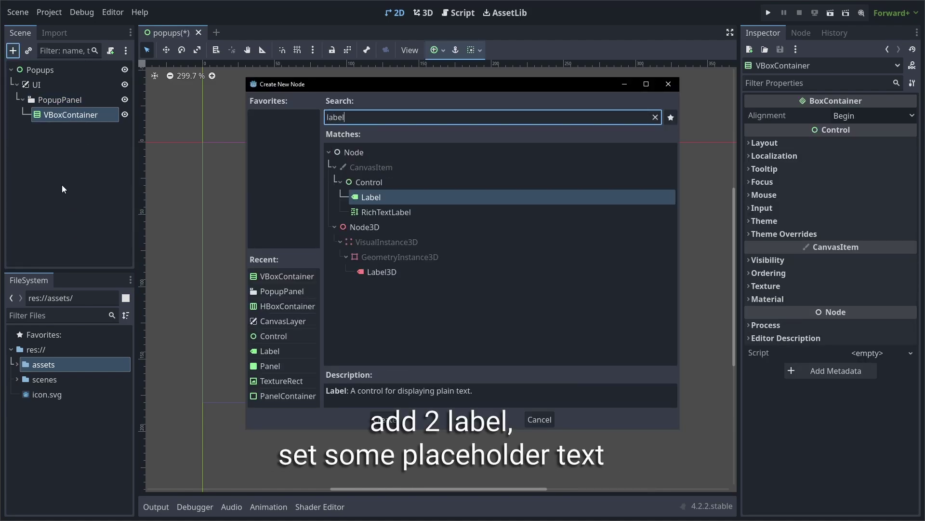
key(Return)
key(ctrl+d)
- Set the label texts to Stat and Information
key(Up)
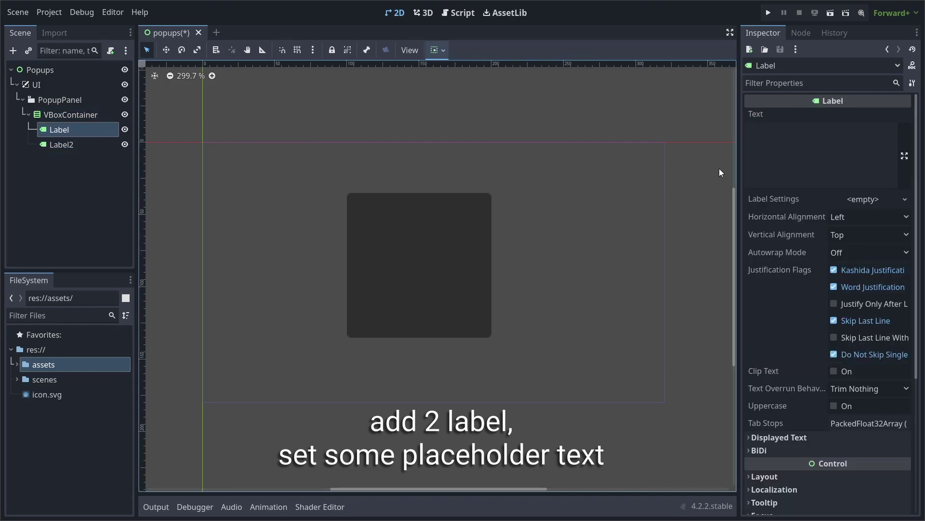
click(799, 152)
click(56, 144)
click(823, 158)
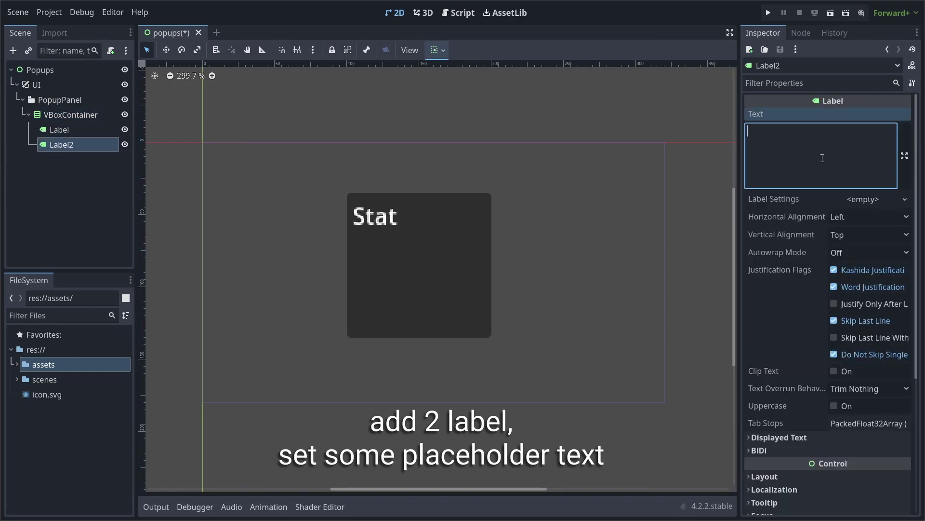
text(Information)
- Override the Information label's font size to 8 and save the scene
scroll(810, 294, down, 5)
click(784, 366)
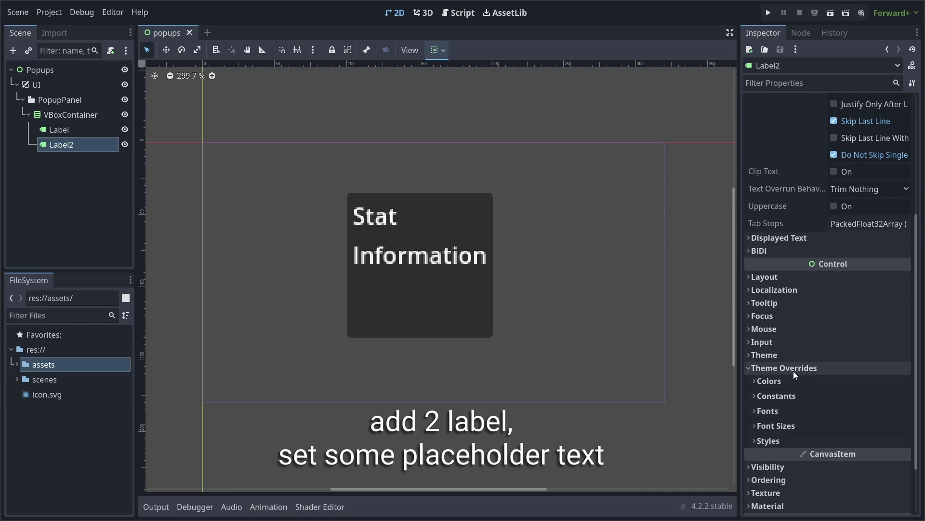
click(776, 409)
scroll(819, 386, down, 1)
click(855, 369)
text(8)
key(ctrl+s)
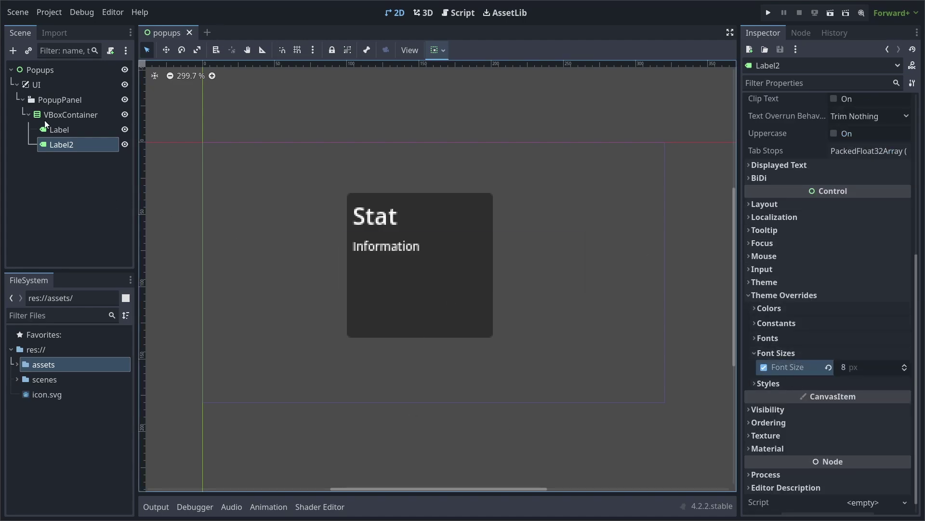
double_click(63, 100)
- Rename the PopupPanel to ItemPopup, enable Access as Unique Name, and hide it
text(ItemPoo)
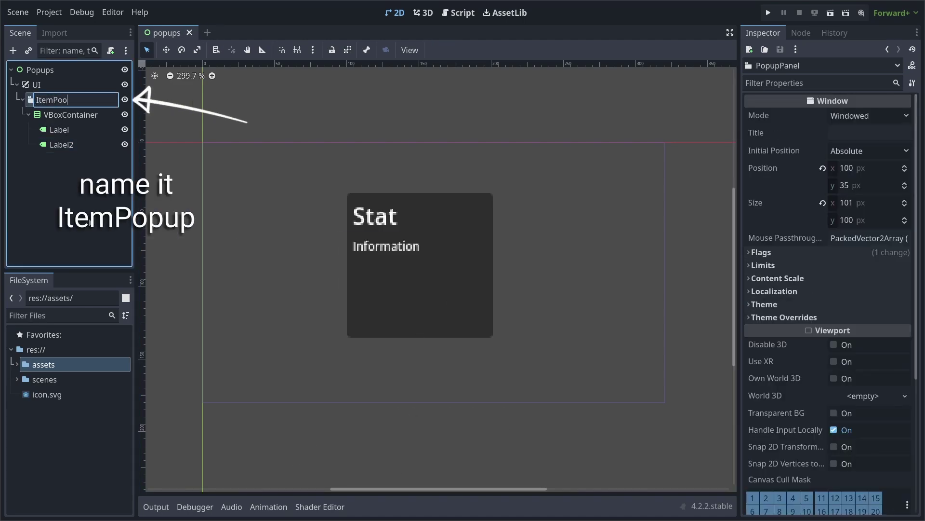
key(BackSpace)
text(pup)
key(Return)
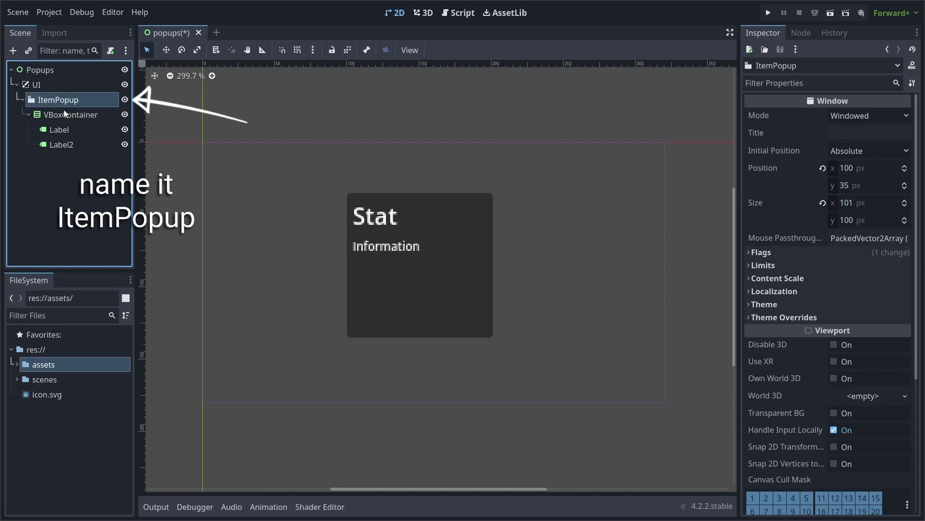
right_click(74, 100)
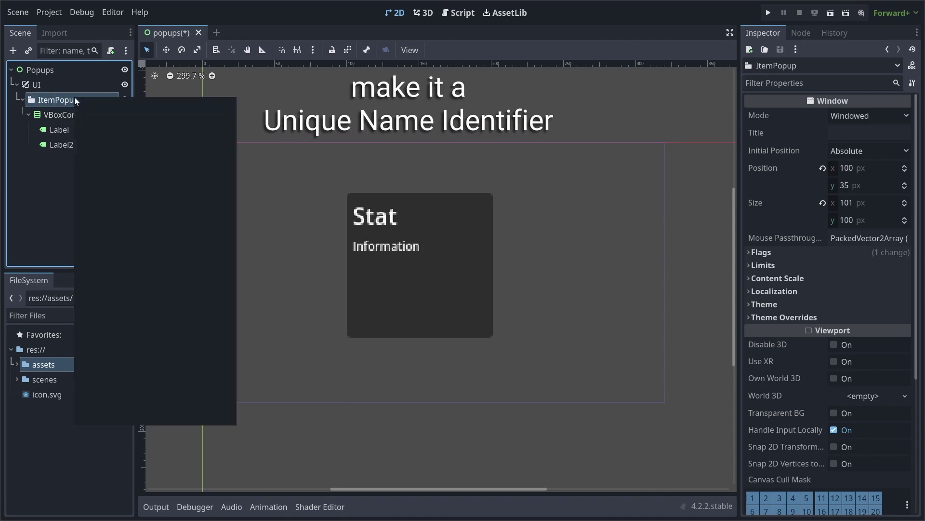
click(113, 375)
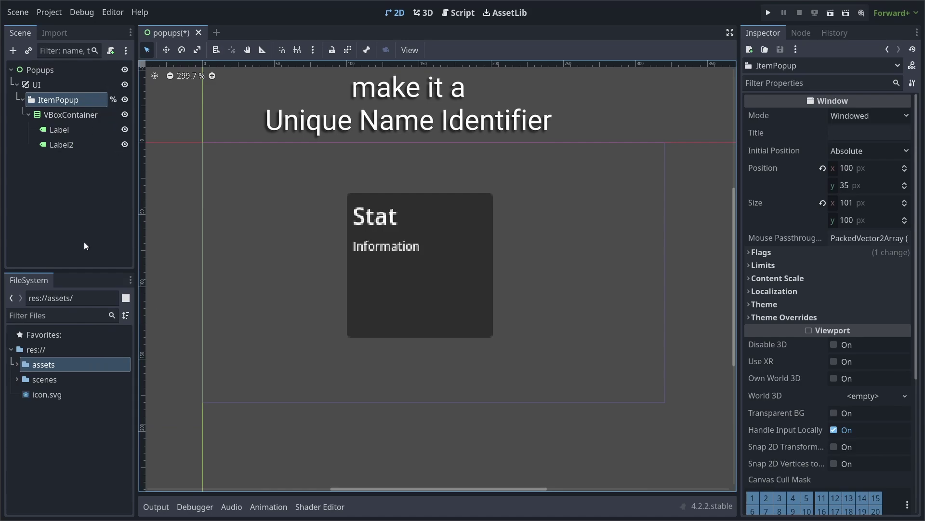
click(125, 100)
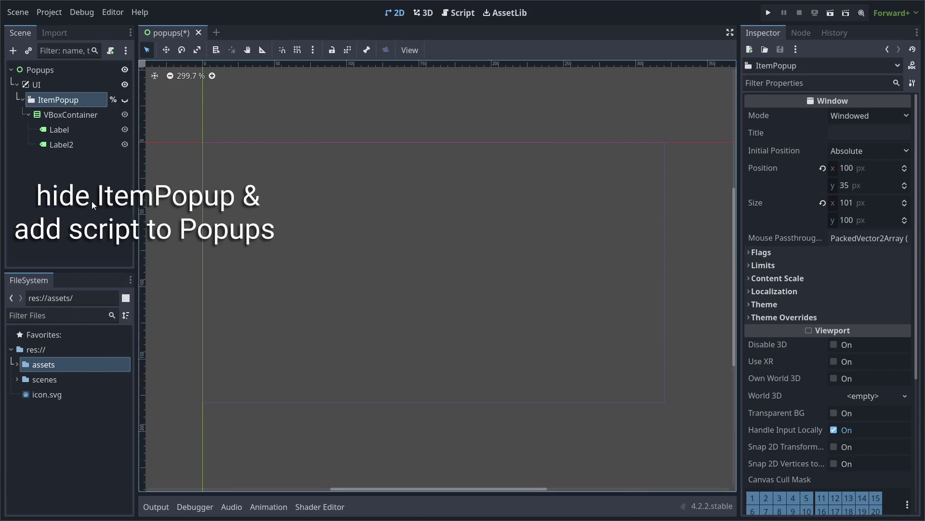
- Attach a new popups.gd script to Popups and clear its template code
click(16, 72)
click(110, 51)
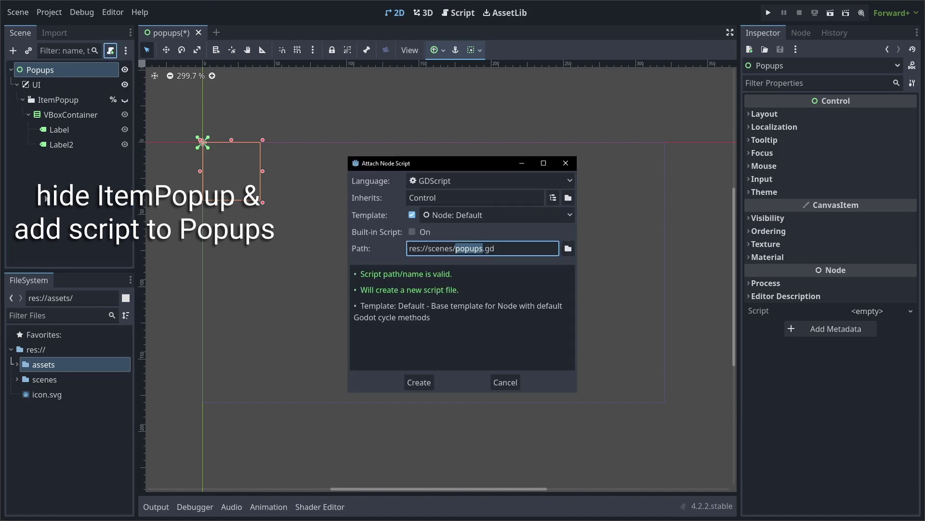
click(422, 381)
drag(337, 332, 280, 129)
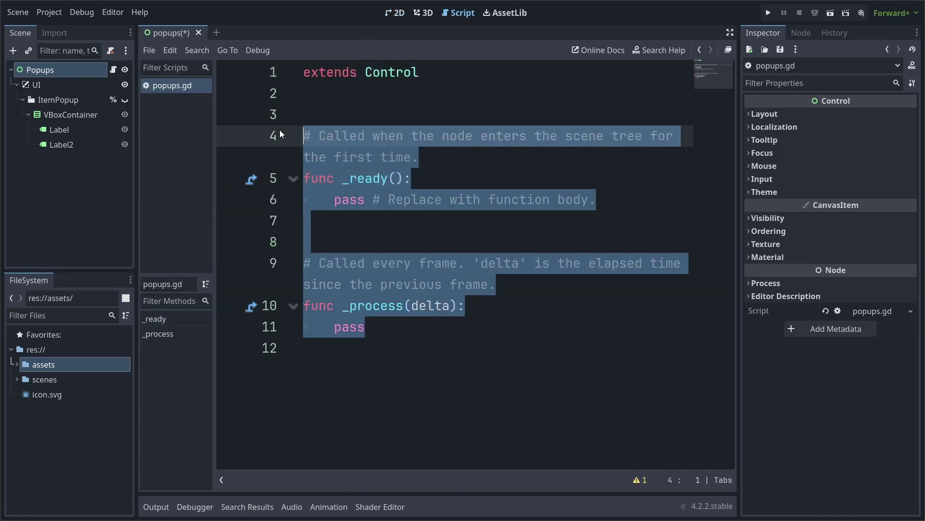
key(BackSpace)
key(ctrl+shift+F11)
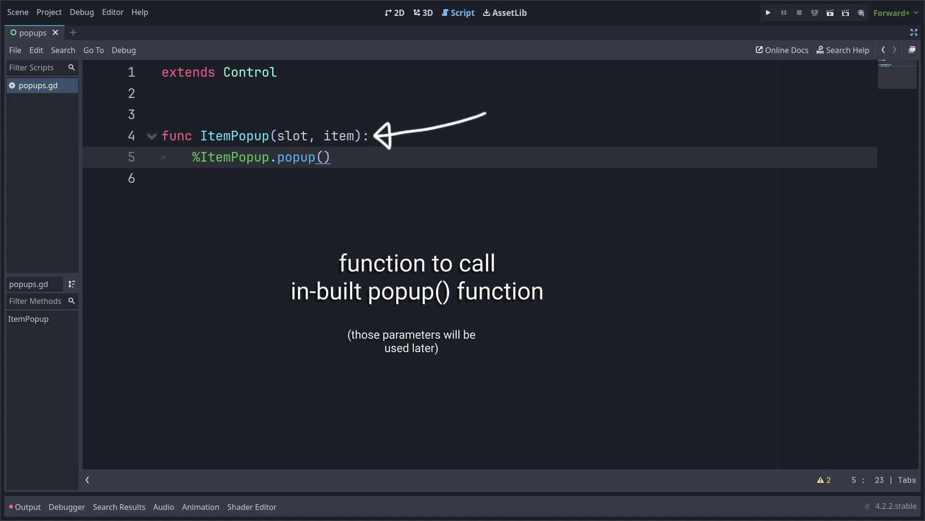
- Write ItemPopup(slot, item) and HideItemPopup() to show and hide %ItemPopup, then save popups.gd
ctrl+click(295, 163)
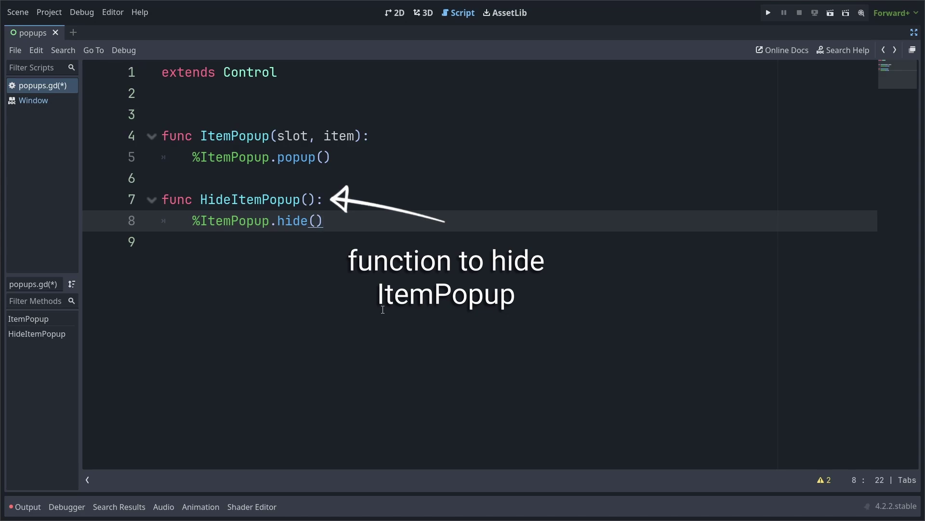
key(ctrl+s)
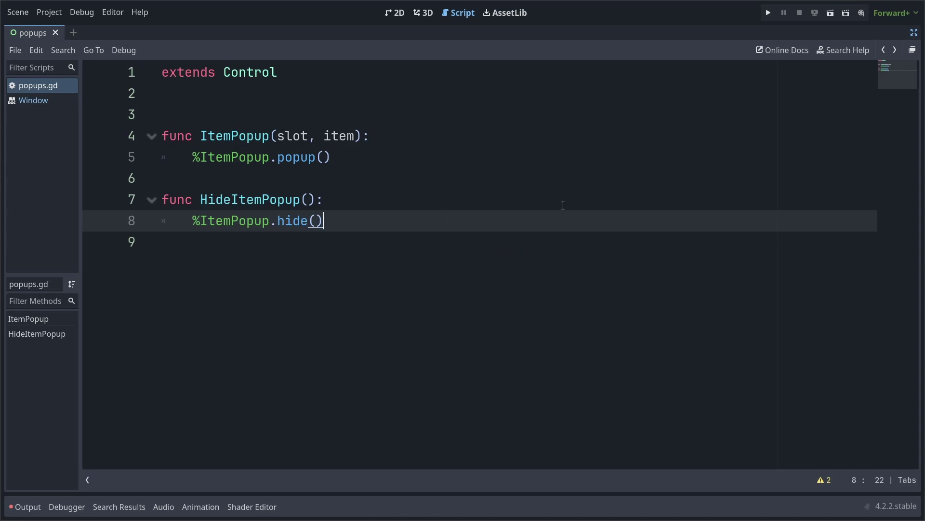
key(ctrl+shift+F11)
click(49, 13)
- Register res://scenes/popups.tscn as the global autoload Popups, then close Project Settings
click(57, 29)
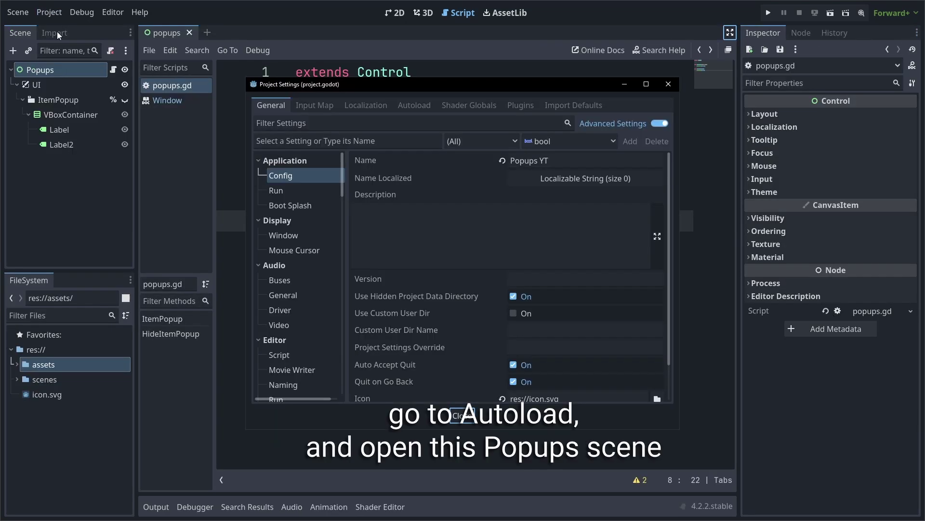
click(419, 112)
click(437, 124)
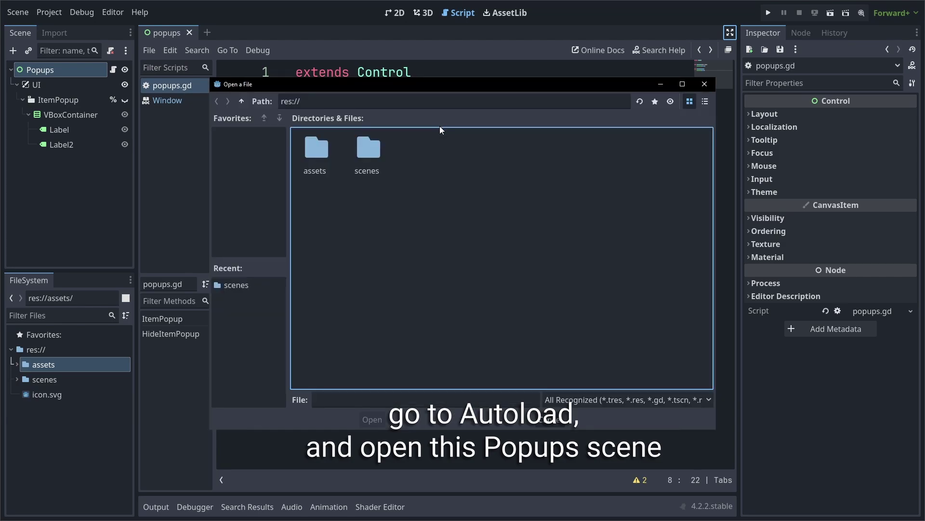
double_click(368, 159)
click(374, 187)
click(374, 419)
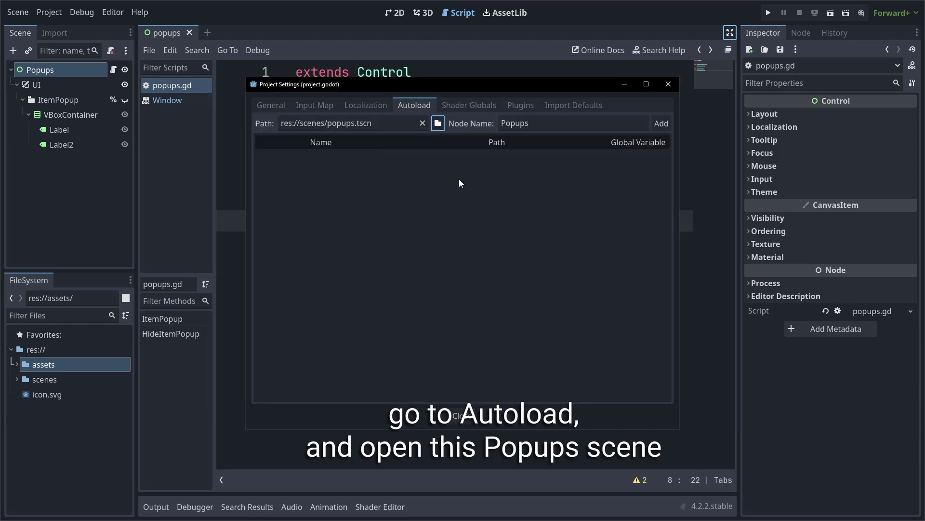
click(661, 124)
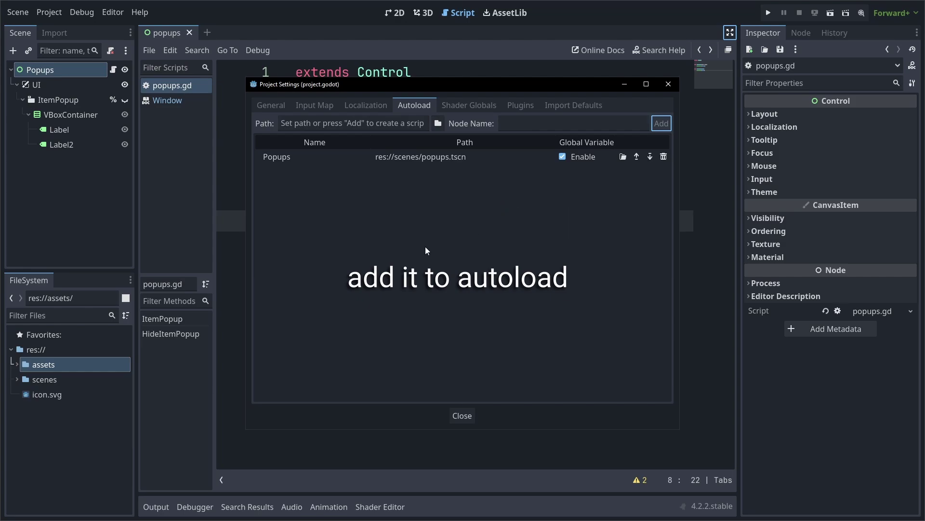
key(Escape)
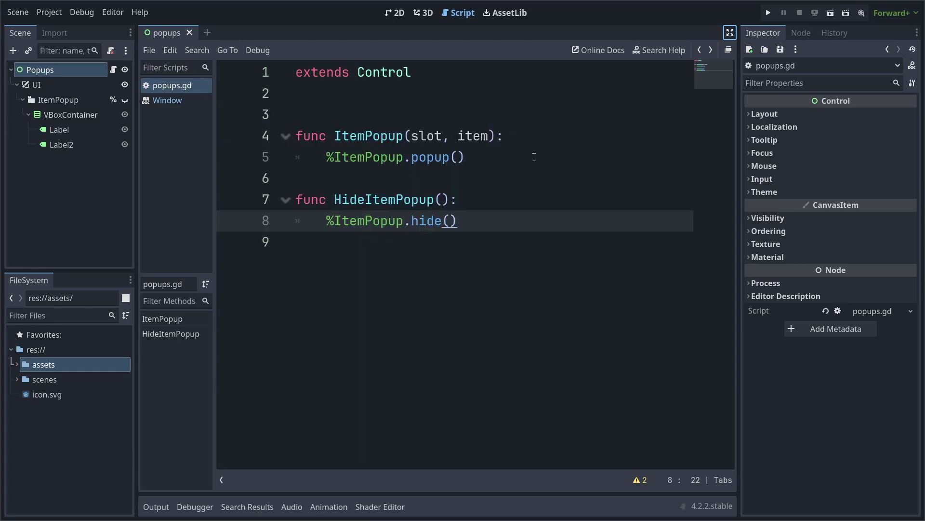
- Start a new scene with a PanelContainer root named Slot
click(206, 33)
click(74, 139)
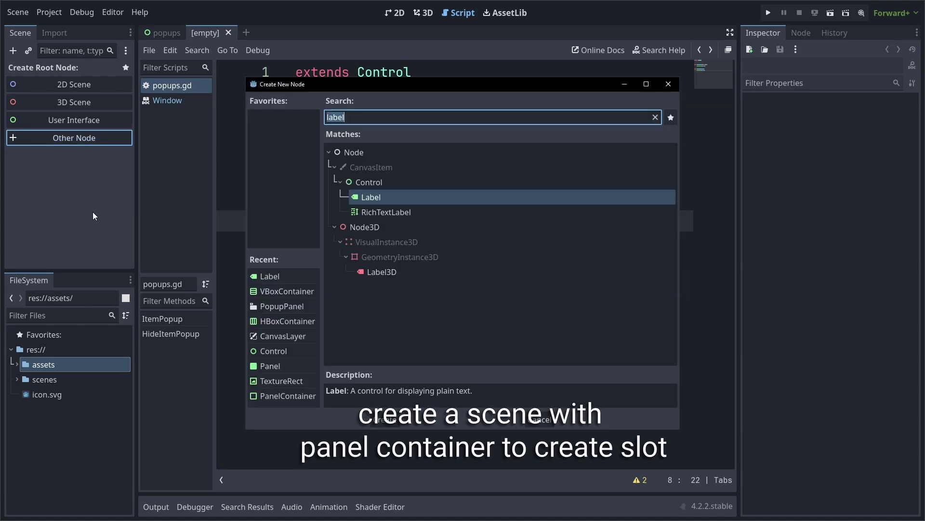
text(panel)
key(Down)
key(Down)
key(Return)
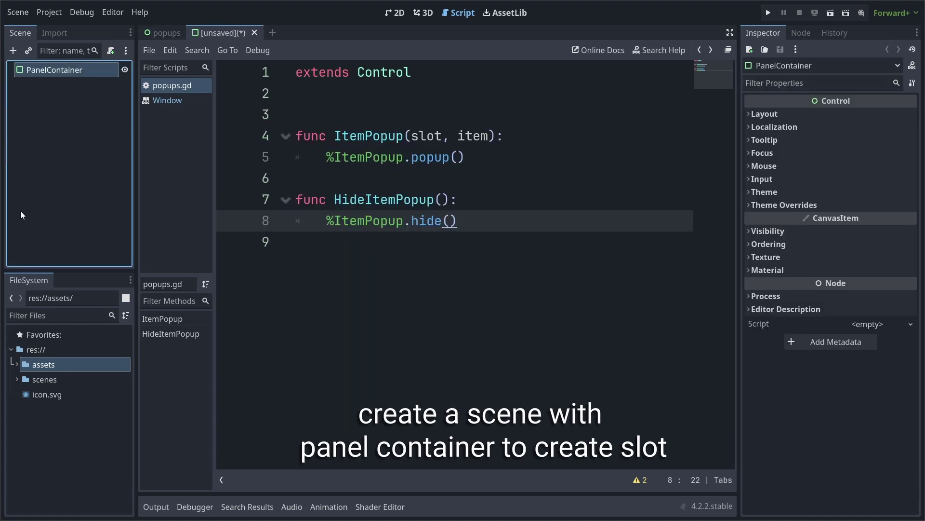
double_click(54, 73)
text(Slot)
key(Return)
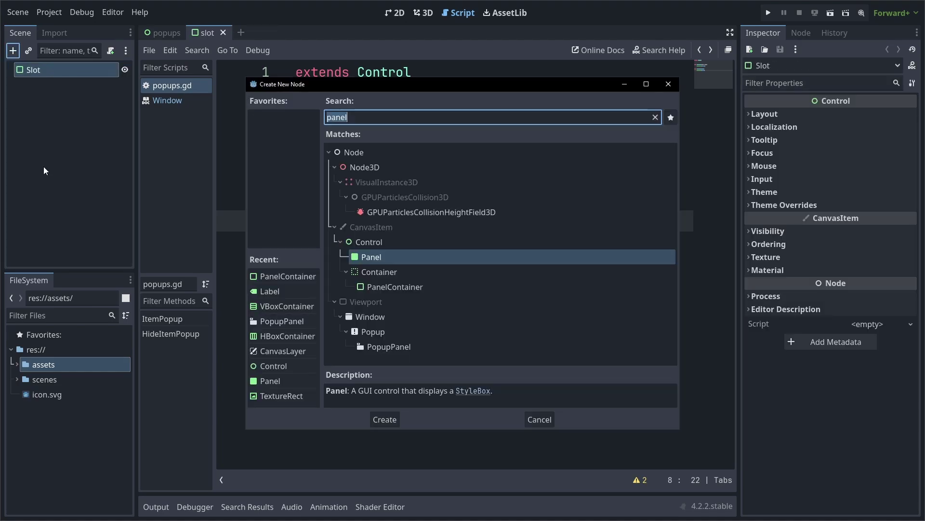
- Add TextureRect and Panel children under Slot and save the scene
key(ctrl+a)
text(texture)
key(Return)
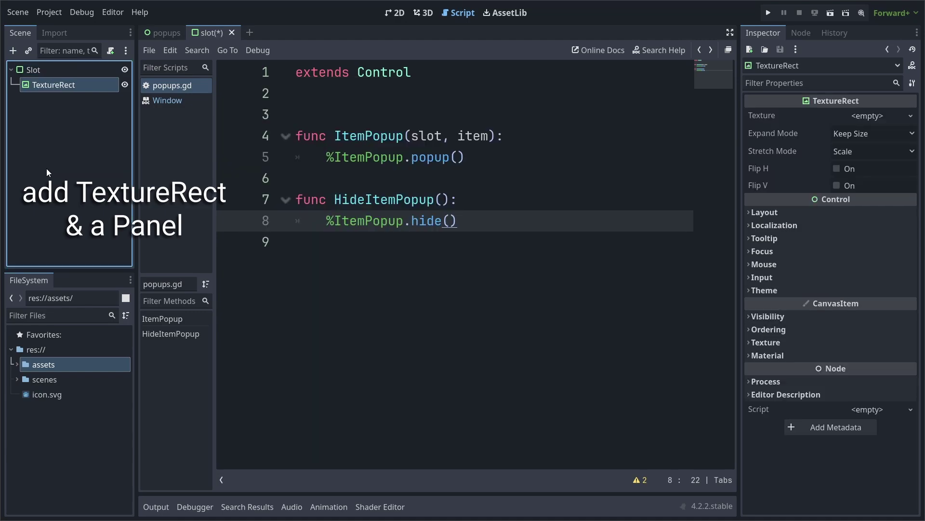
click(45, 70)
key(ctrl+a)
text(pa)
key(Return)
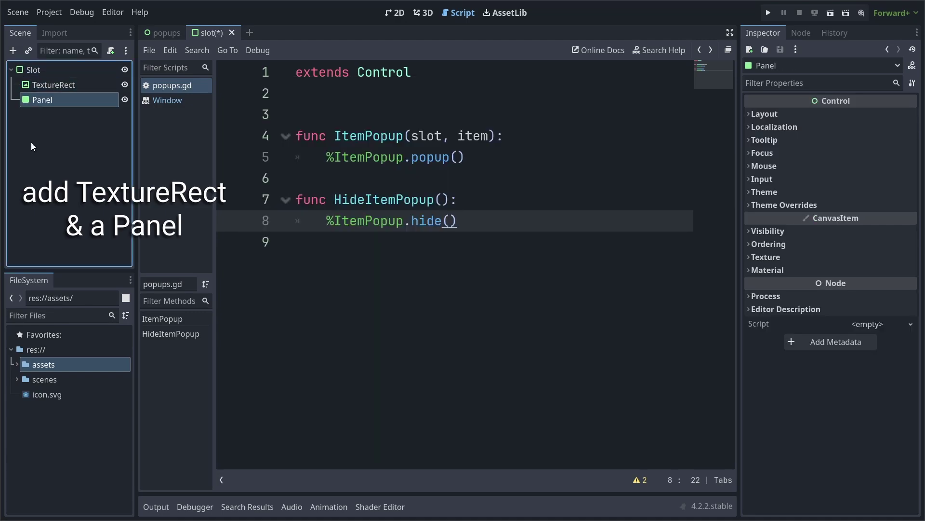
key(ctrl+s)
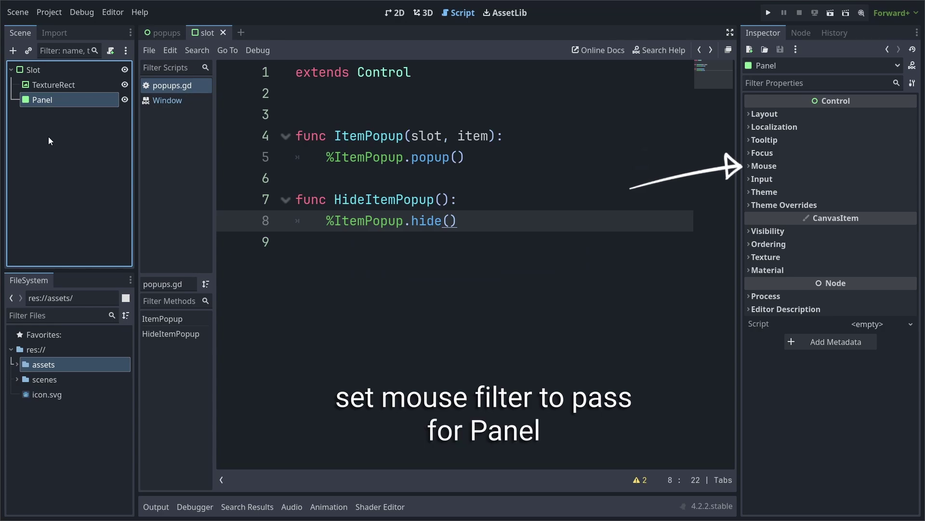
- Set the Panel's mouse filter to Pass and enable Show Behind Parent, then save
click(764, 166)
click(875, 180)
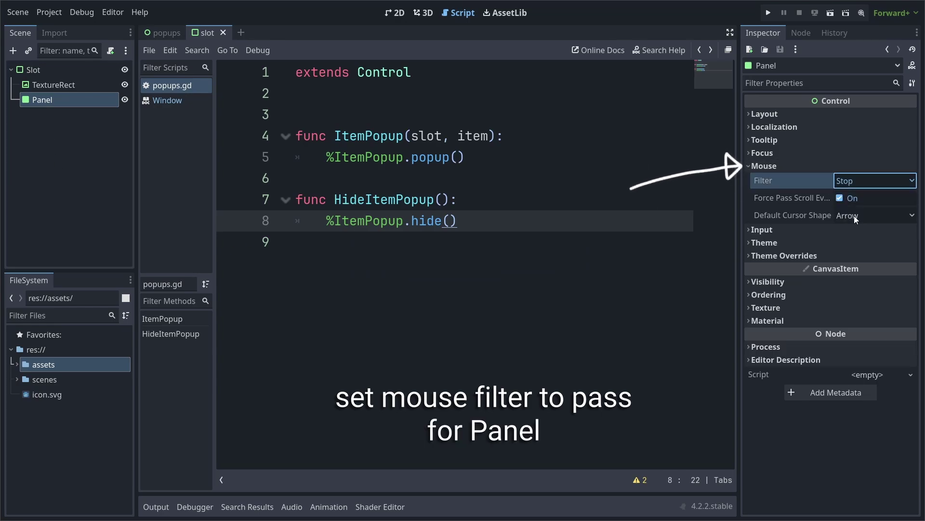
click(854, 215)
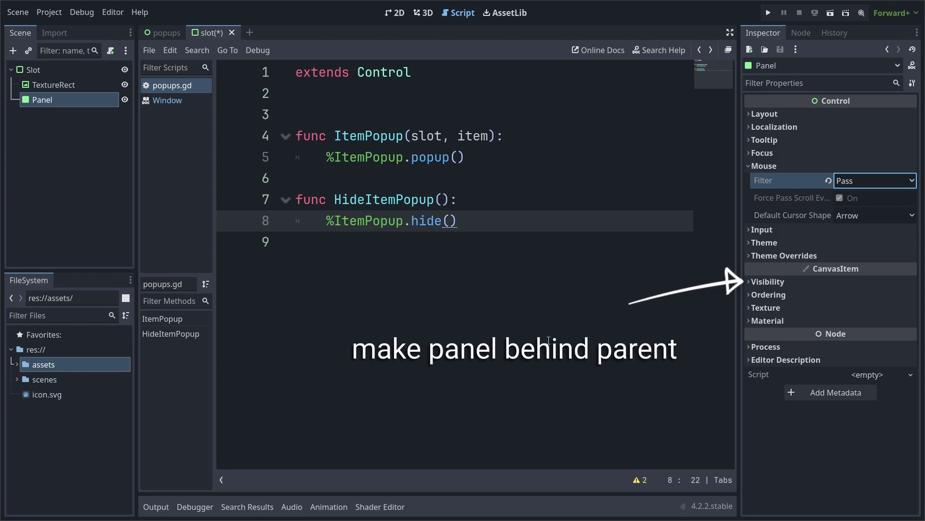
click(763, 285)
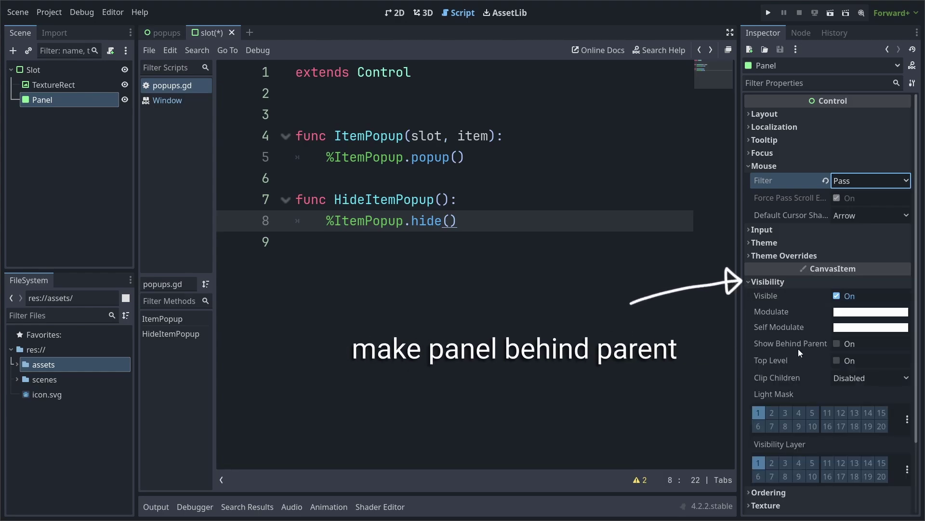
click(835, 345)
key(ctrl+s)
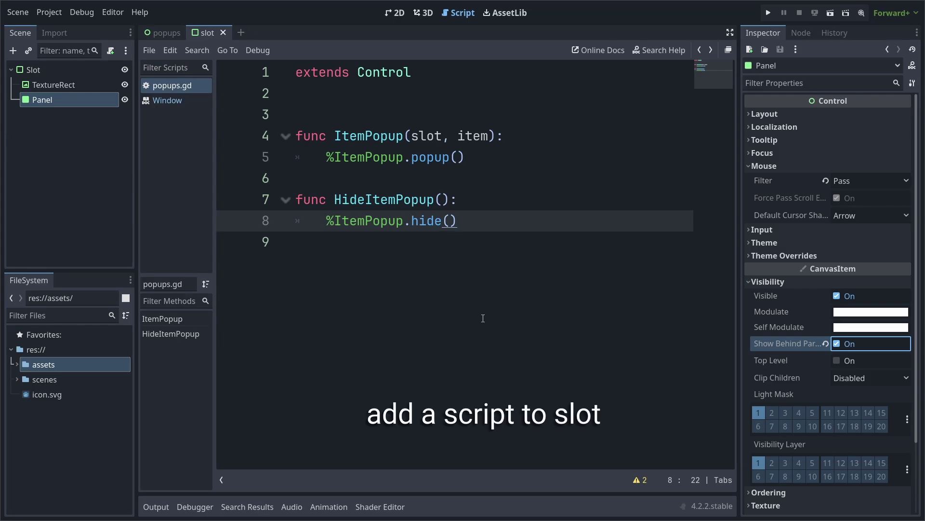
- Attach a new slot.gd script to Slot and delete the template code
click(77, 70)
click(111, 50)
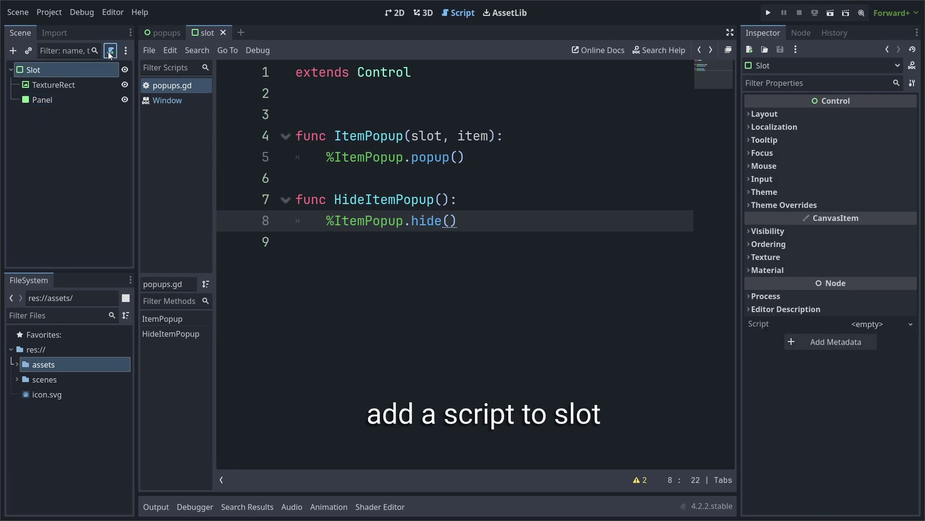
click(425, 359)
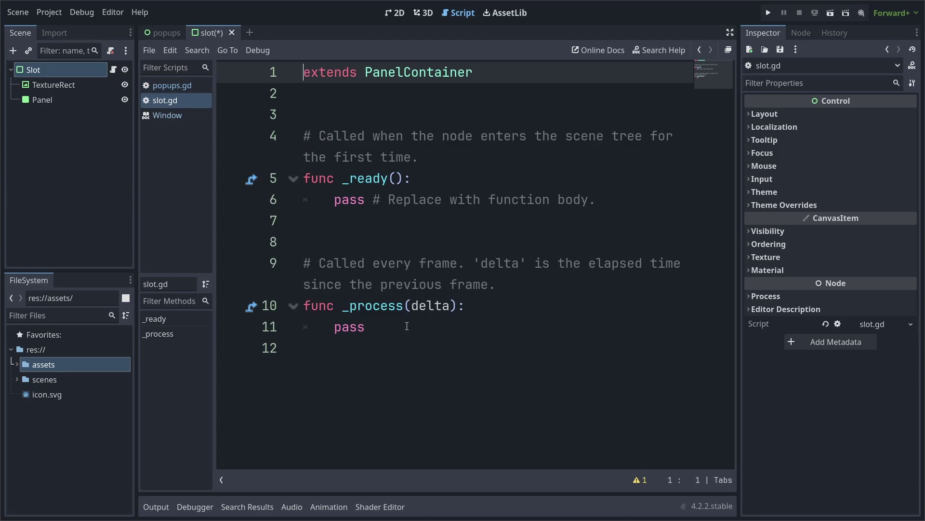
drag(482, 308, 274, 126)
key(BackSpace)
- Connect Slot's mouse_entered and mouse_exited signals to the script
click(61, 70)
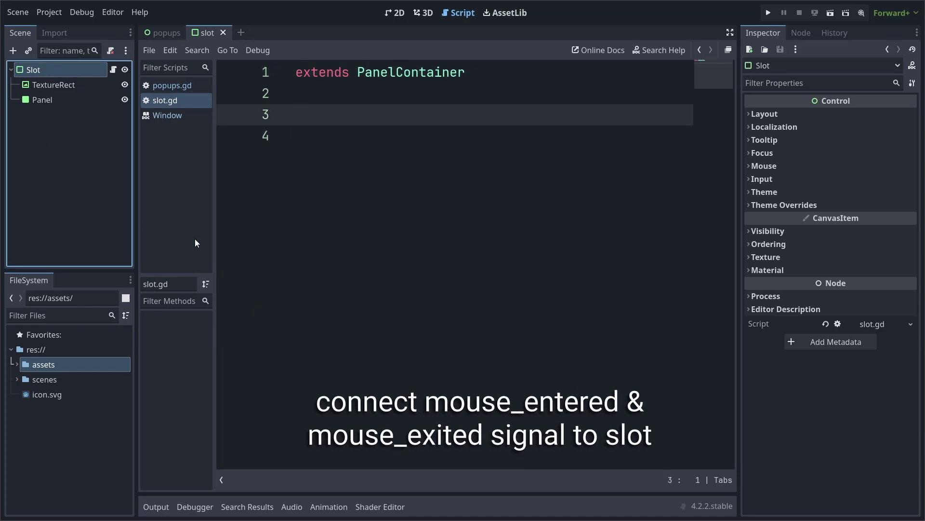
click(801, 32)
double_click(806, 208)
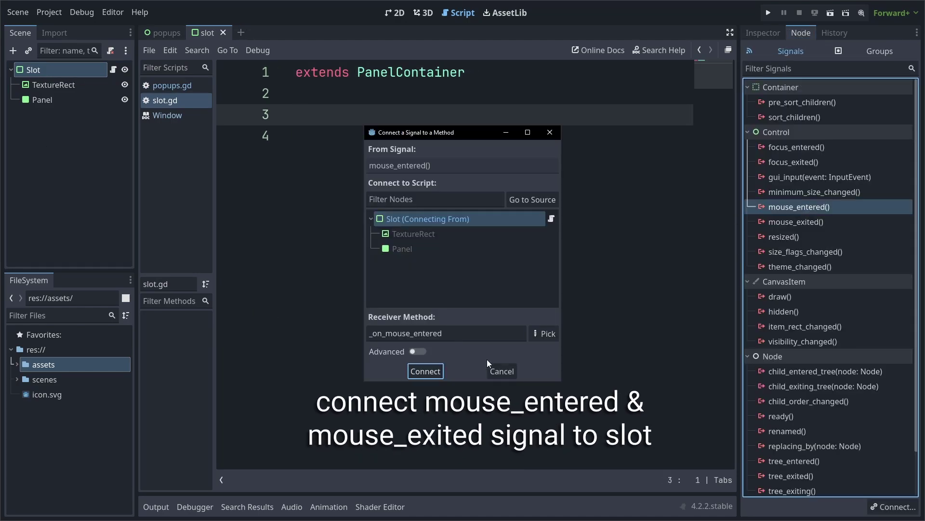
key(Return)
click(71, 76)
double_click(802, 236)
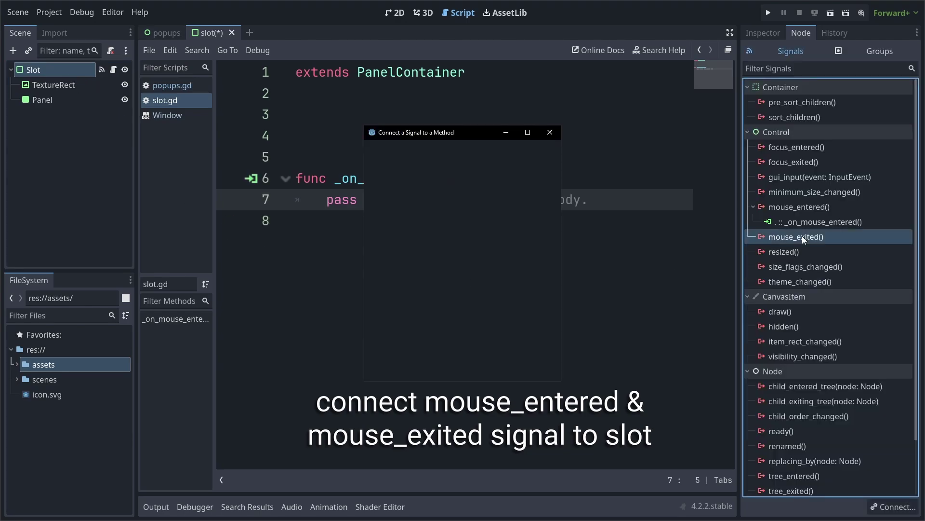
click(415, 371)
- Remove the extra blank lines in slot.gd and begin the mouse-entered handler's body
click(337, 135)
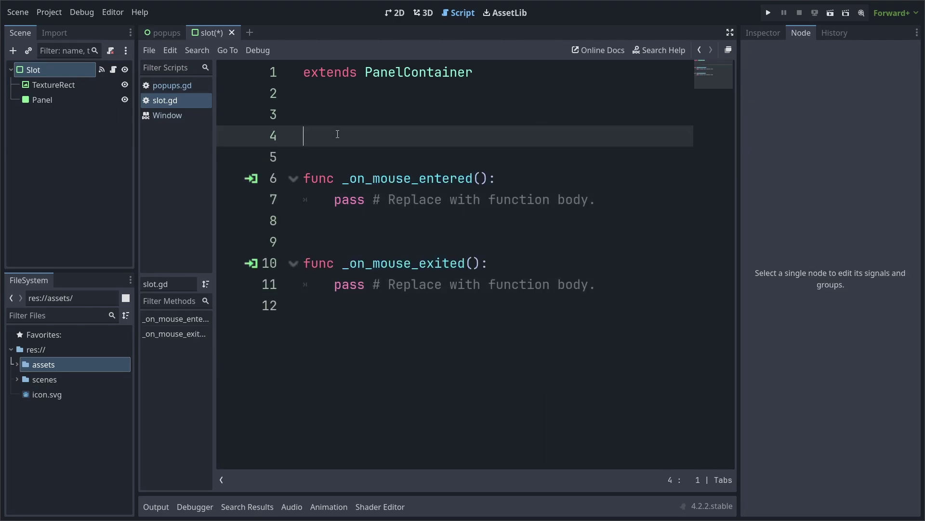
key(BackSpace)
key(BackSpace)
click(542, 159)
key(ctrl+shift+F11)
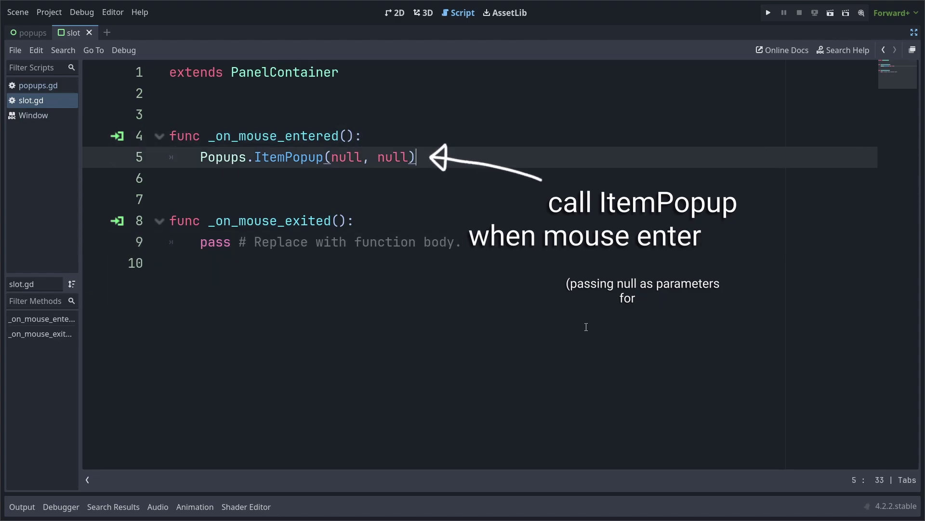
- Call Popups.HideItemPopup() on mouse exit, save slot.gd, and test-run the scene to see the Stat popup
click(470, 243)
text(Popups.HideItemPopup())
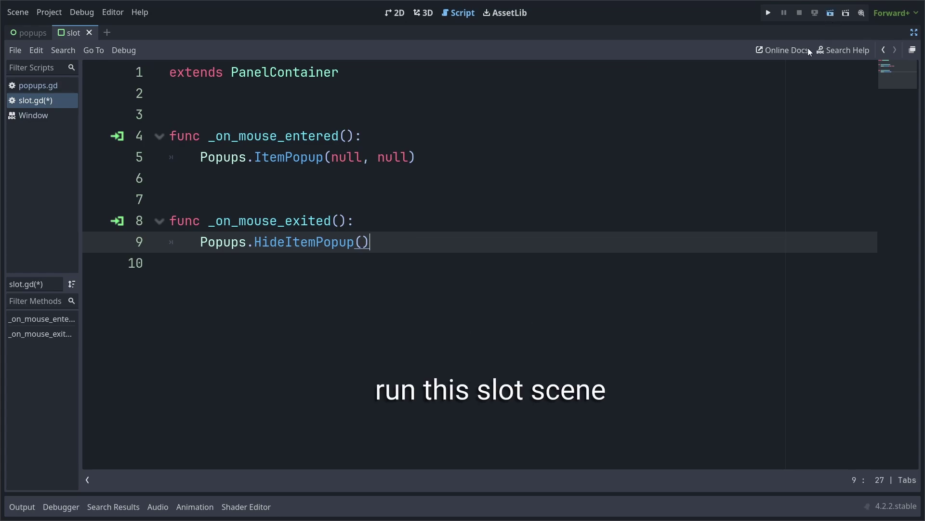
key(ctrl+s)
key(F6)
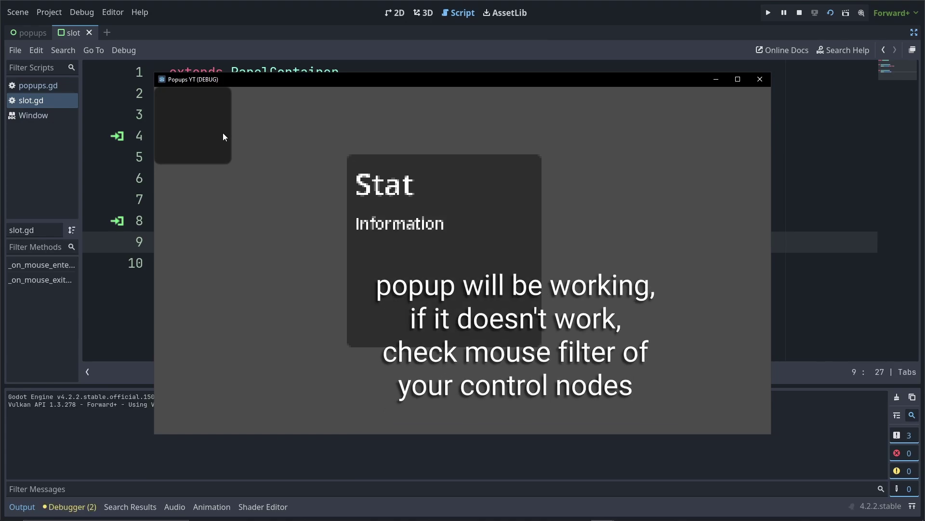
mouse_move(209, 135)
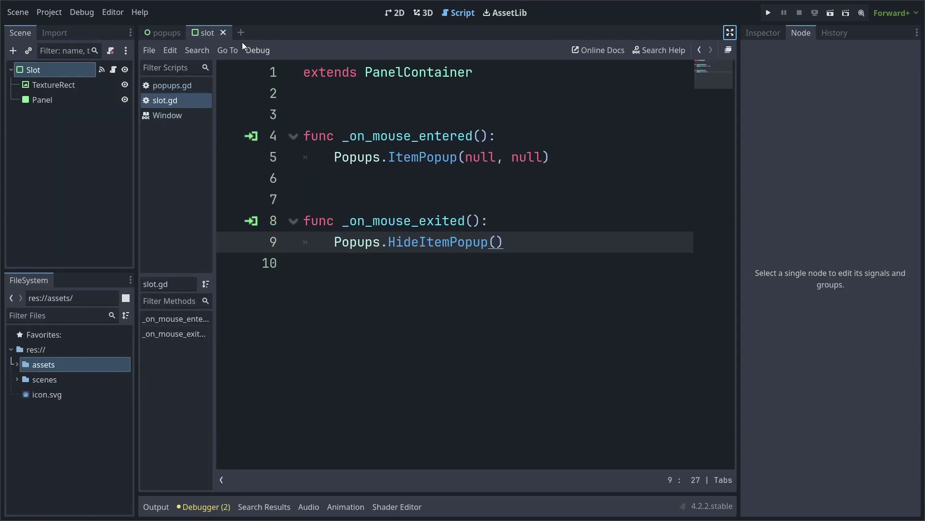
- Create a 2D root named TestScene and add a CanvasLayer child named UI
click(95, 90)
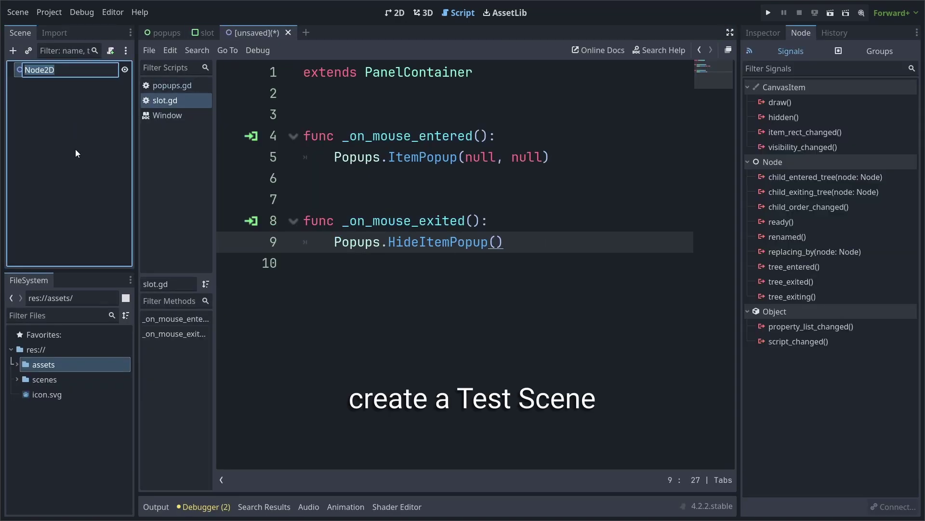
text(TestScene)
key(Return)
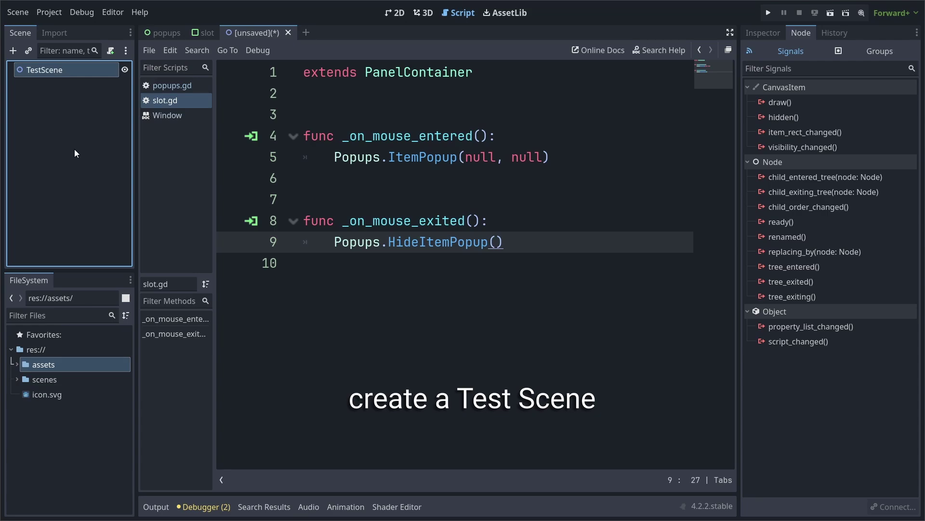
key(ctrl+a)
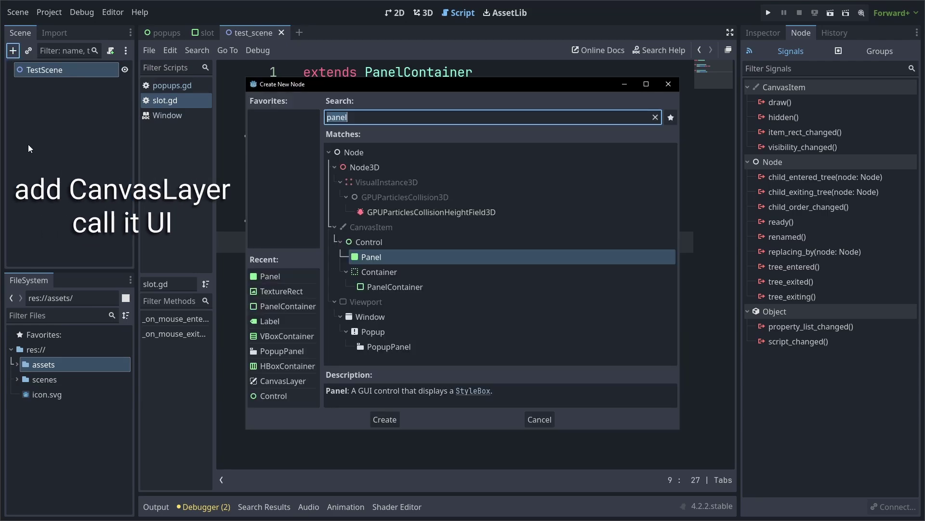
text(canv)
key(Down)
key(Down)
key(Return)
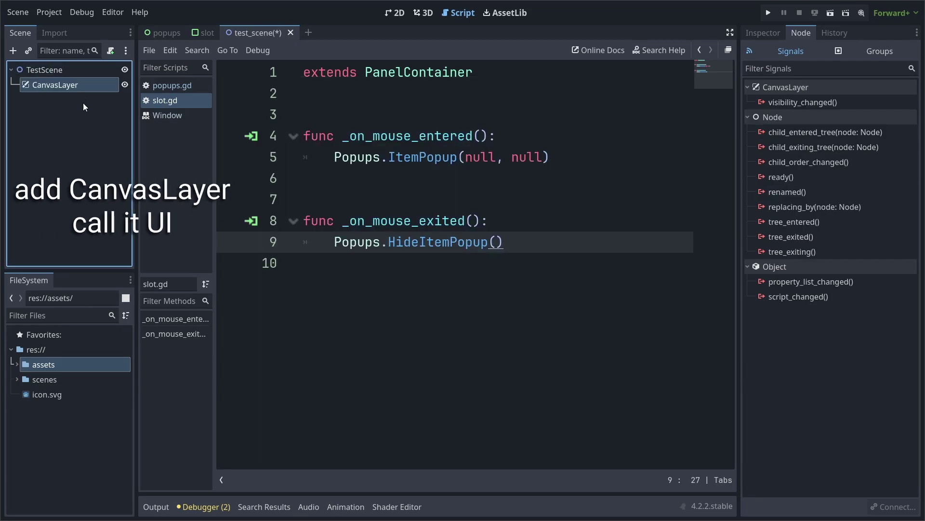
key(F2)
text(UI)
key(Return)
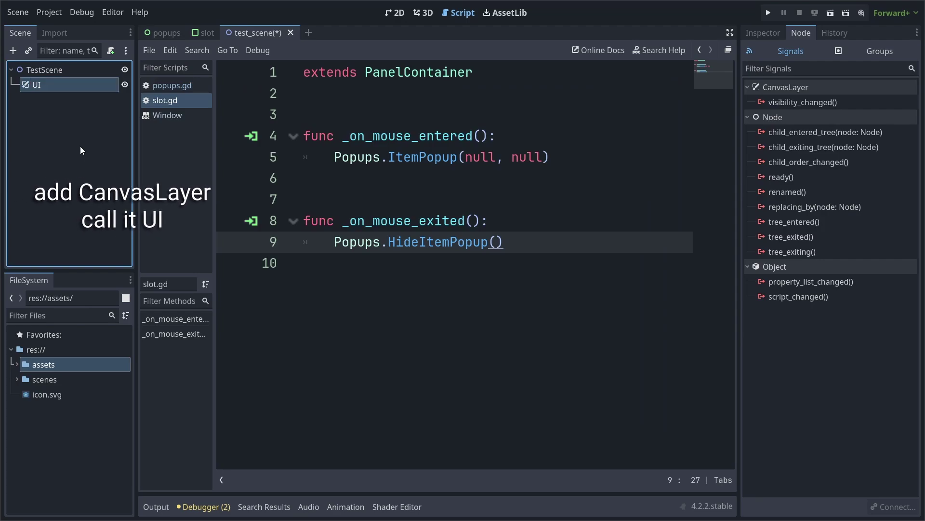
- Add an HBoxContainer named ActionBar under UI
key(ctrl+F1)
scroll(378, 218, up, 1)
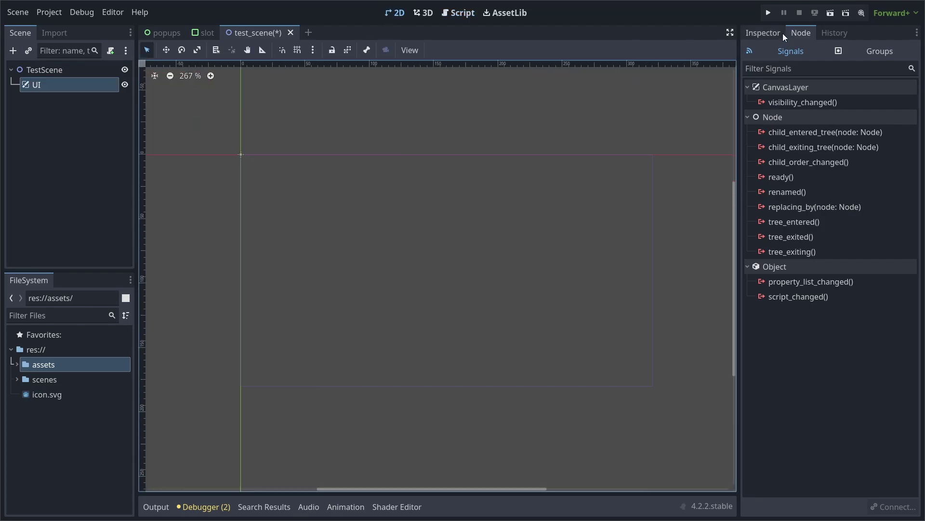
click(13, 50)
text(a)
key(BackSpace)
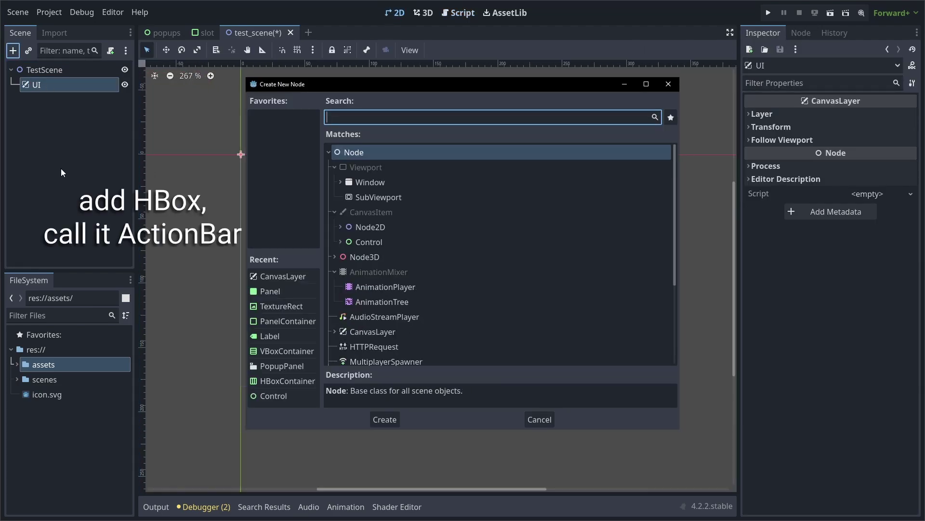
text(hbox)
key(Return)
key(F2)
text(Ac)
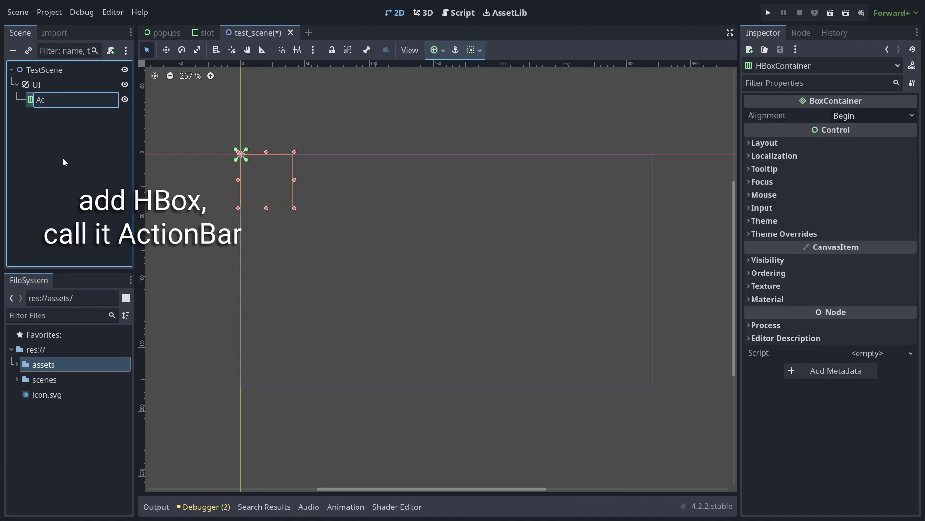
text(tionBar)
key(Return)
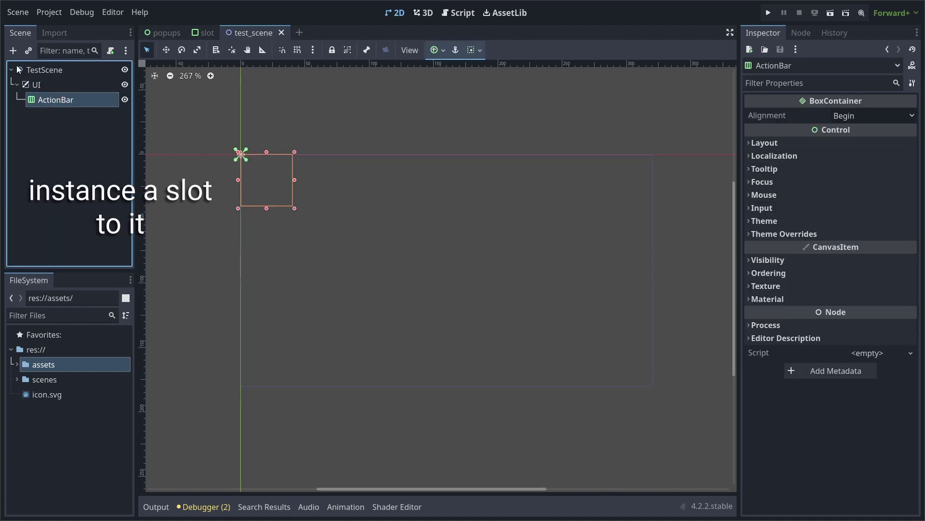
- Instance slot.tscn as a child of ActionBar
click(29, 55)
click(386, 244)
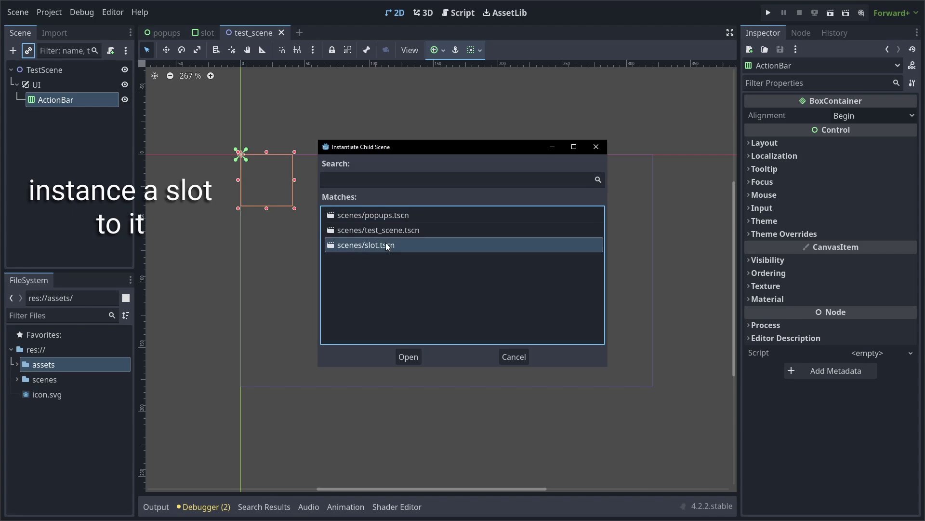
click(407, 357)
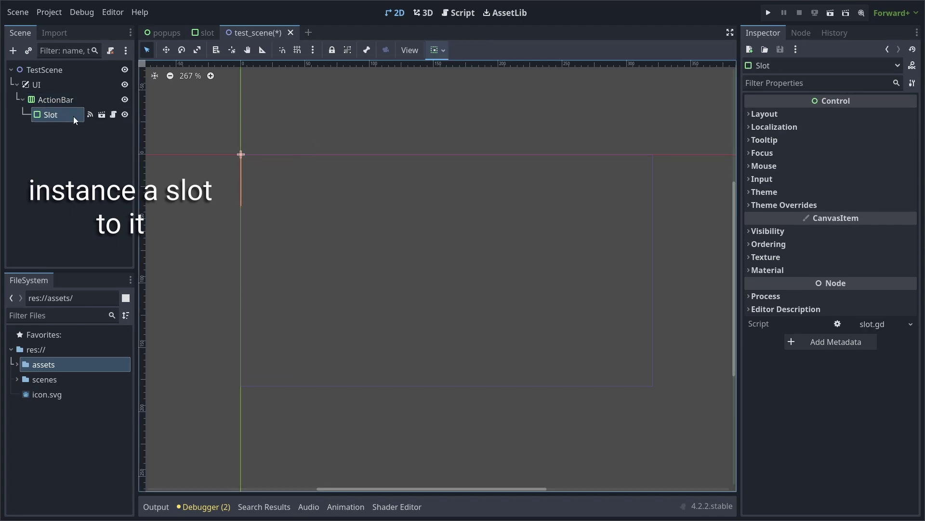
- In slot.tscn, set Custom Minimum Size to 40×40 and save the scene
click(204, 33)
click(764, 113)
click(870, 176)
text(40)
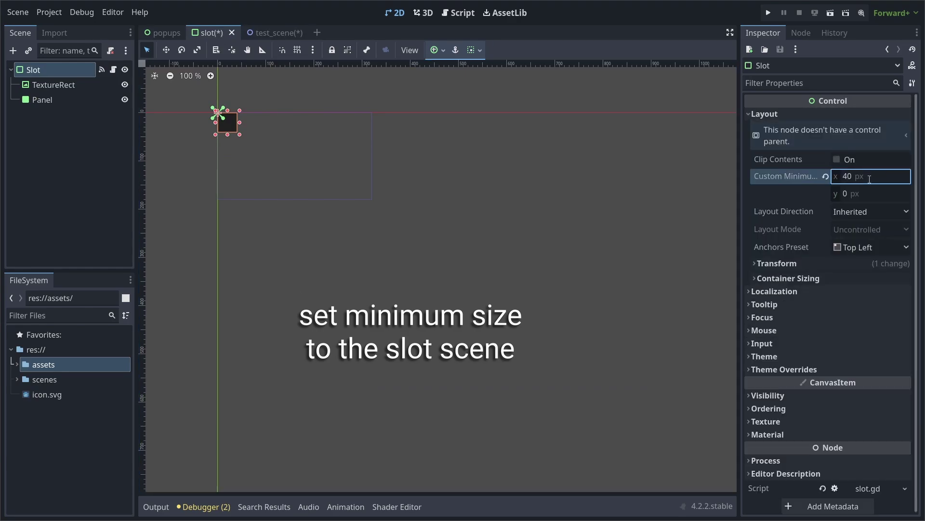
key(Tab)
text(40)
key(Return)
key(ctrl+s)
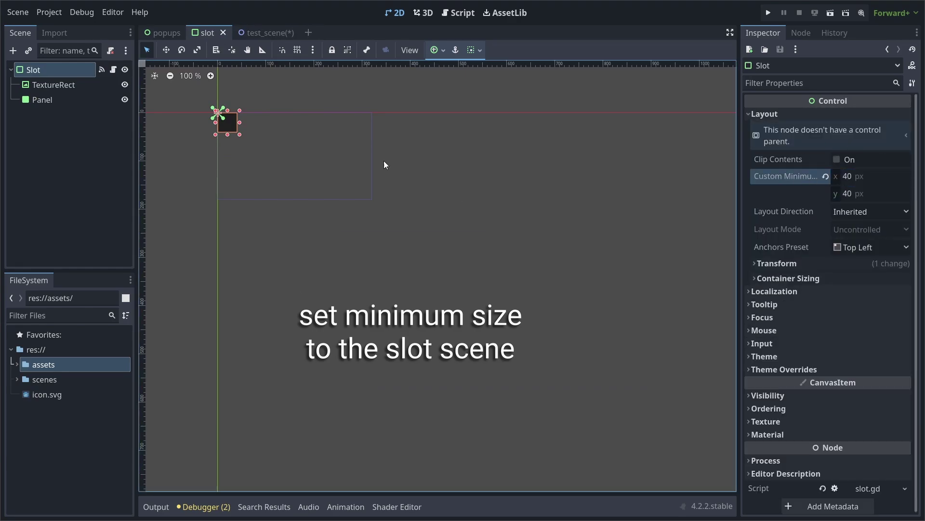
- Duplicate the Slot instance in the test scene until ActionBar holds seven slots
click(253, 33)
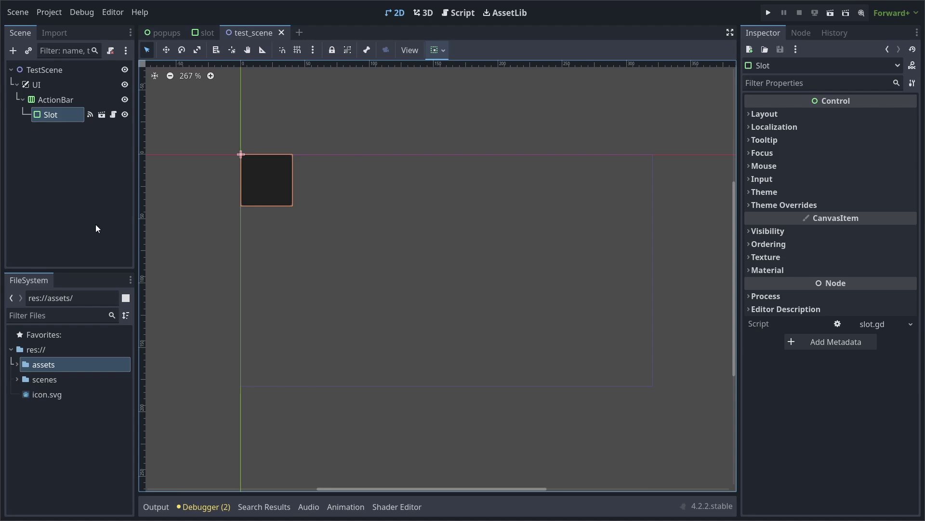
click(51, 115)
key(ctrl+d)
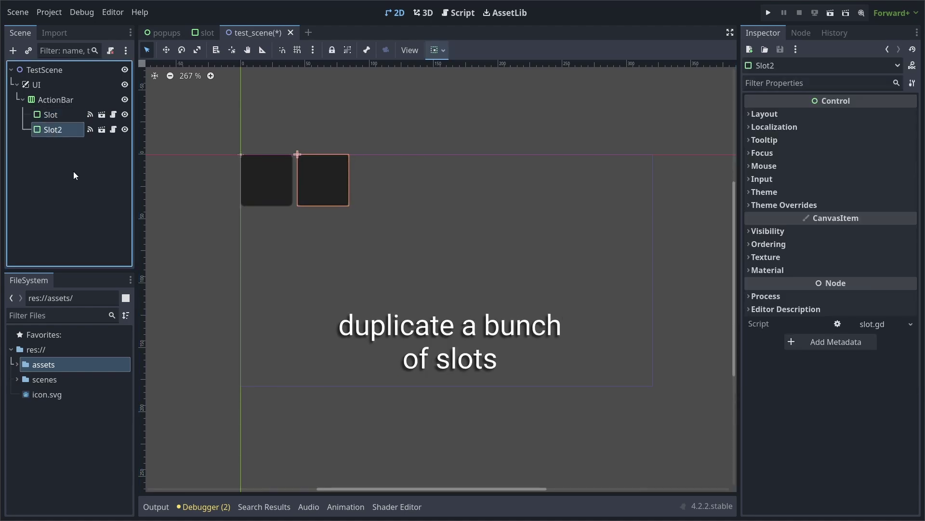
key(ctrl+d)
key(ctrl+d)
key(ctrl+d)
key(ctrl+d)
key(ctrl+d)
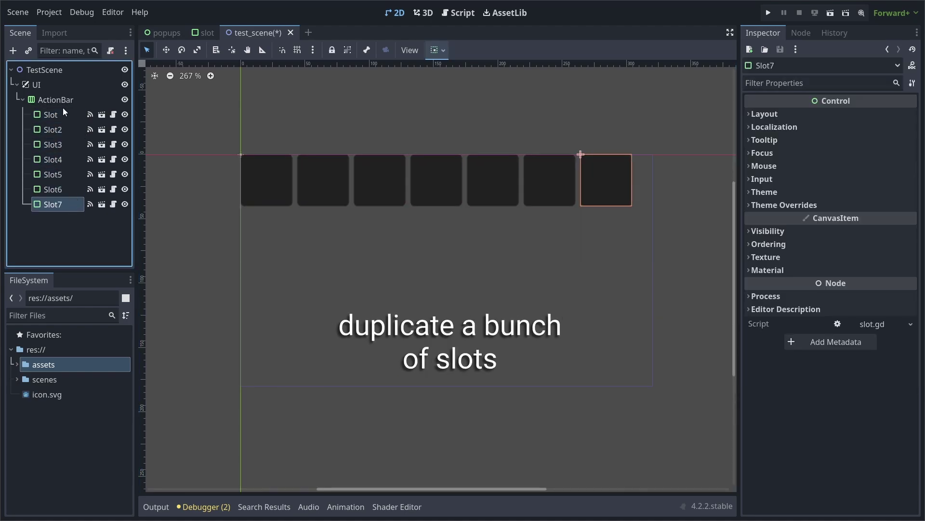
- Anchor ActionBar to Center Bottom and run the scene with F6
click(72, 100)
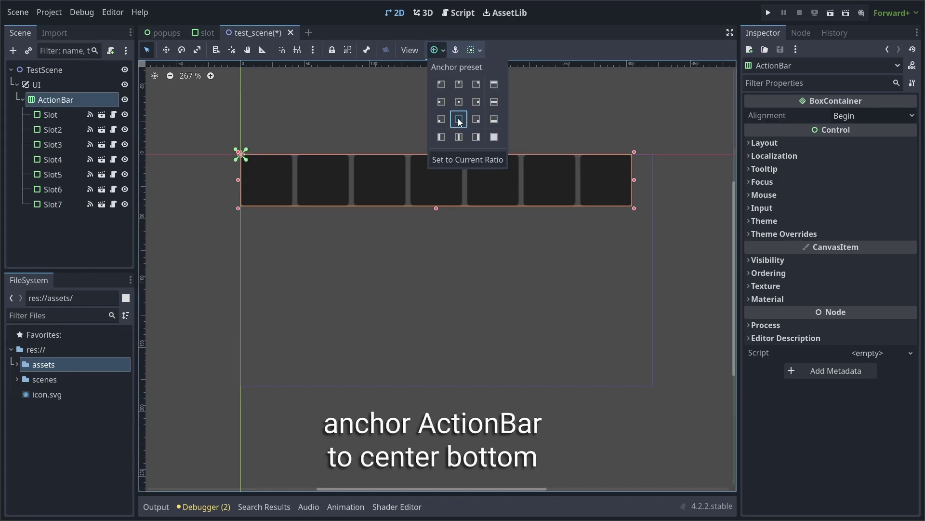
click(459, 119)
click(442, 282)
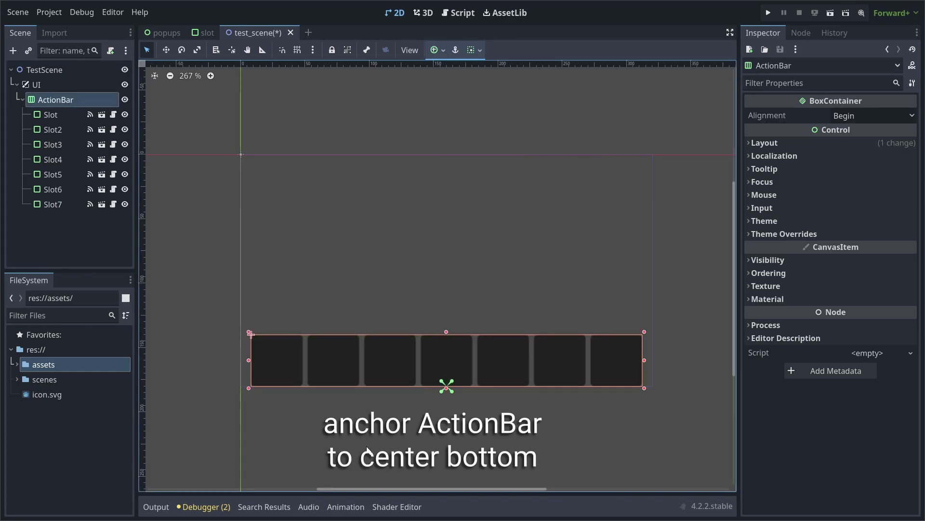
key(F6)
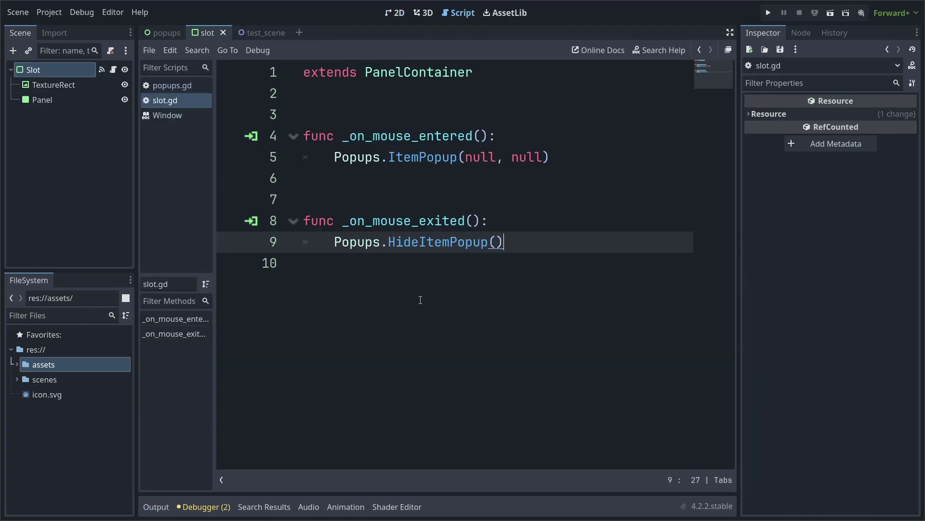
- Replace the first null in Popups.ItemPopup with Rect2i(Vector2i(global_position), Vector2i(size))
key(ctrl+BackSpace)
text(Rec)
key(Down)
key(Return)
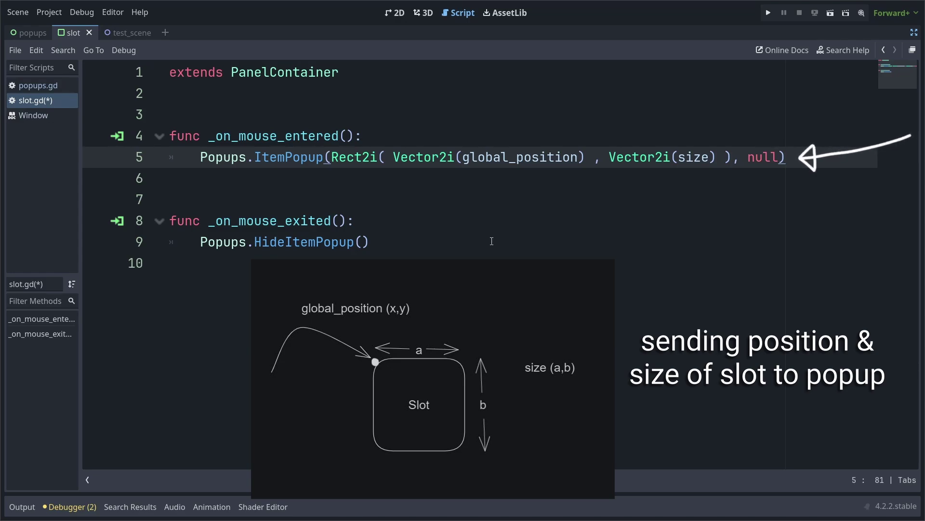
- In popups.gd, type ItemPopup's slot parameter as Rect2i and save
click(50, 85)
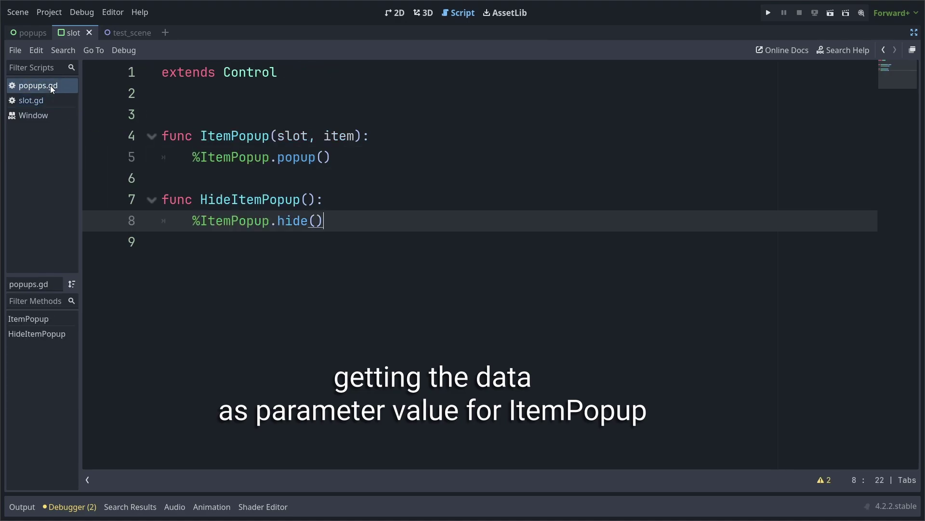
click(308, 136)
text(Re)
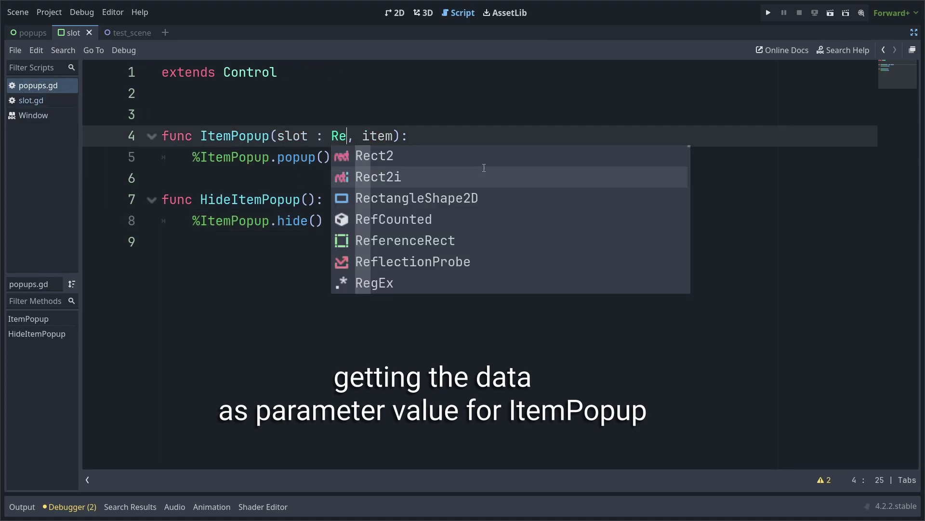
click(371, 175)
key(ctrl+s)
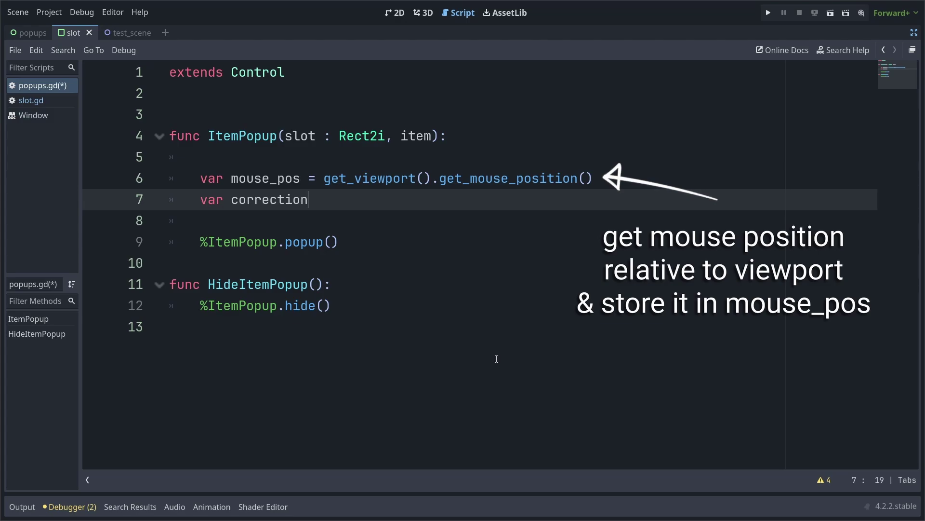
- Add the mouse-side correction and popup(Rect2i(slot.position + correction, size)) call, then run the scene
key(Return)
key(Return)
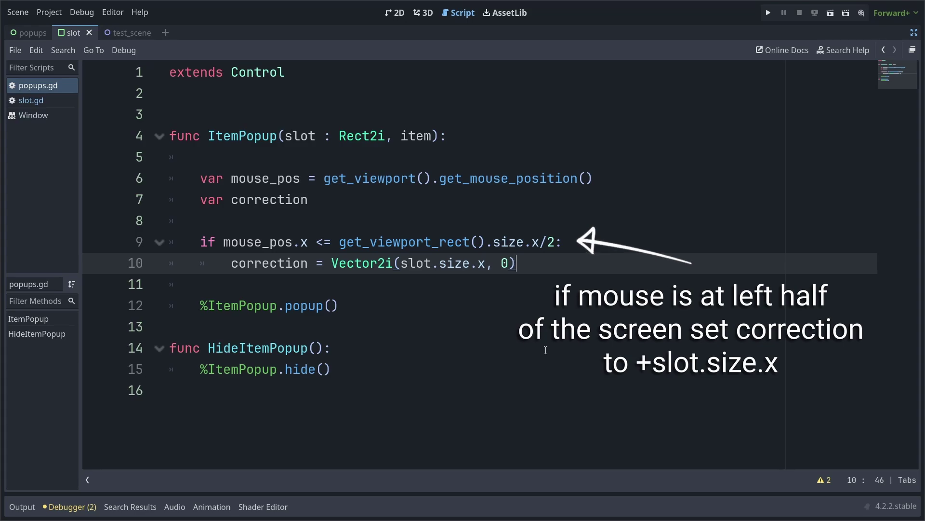
key(Return)
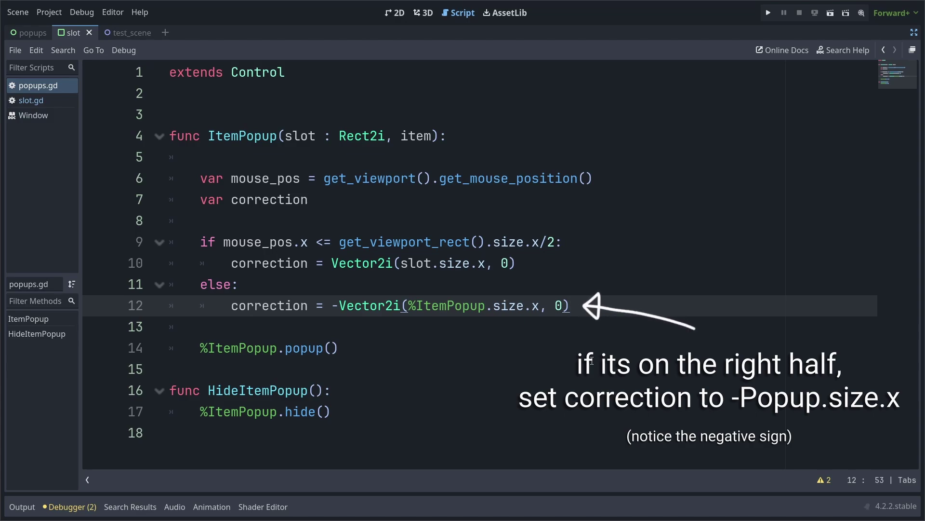
key(Down)
key(Down)
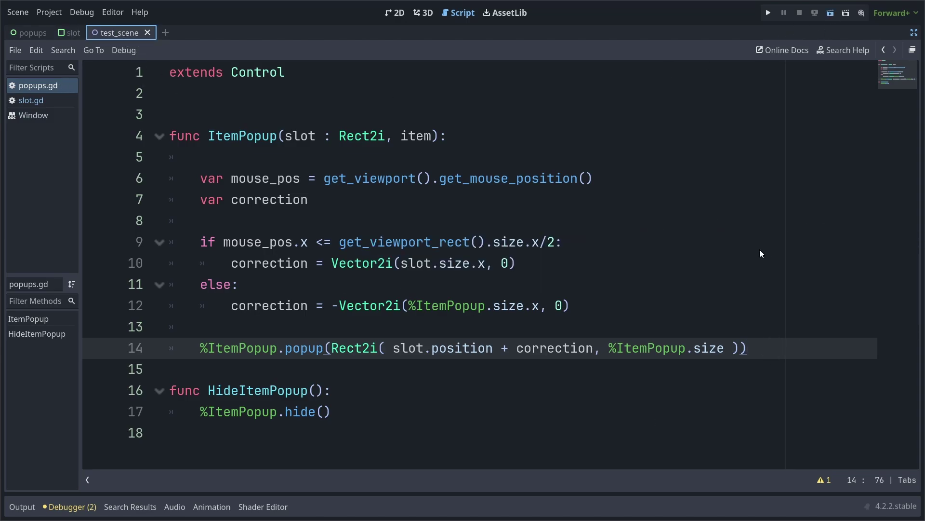
key(F6)
mouse_move(214, 382)
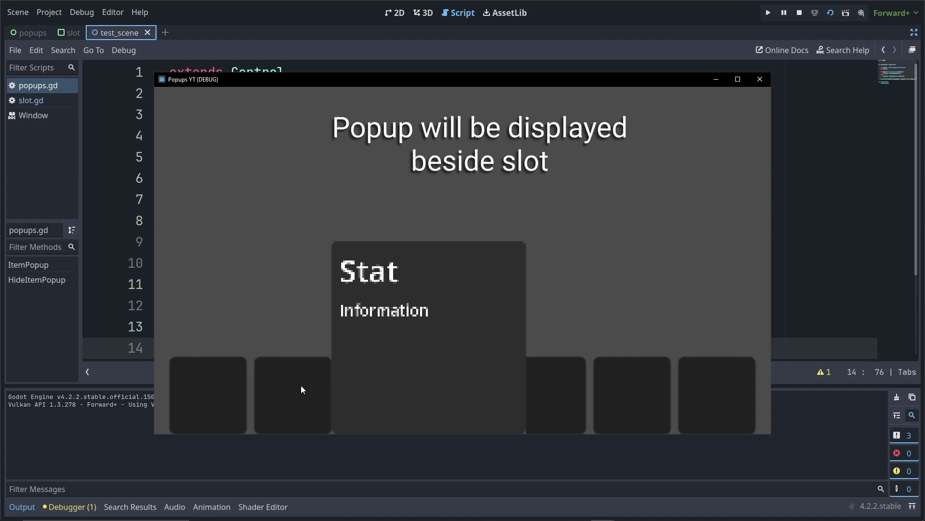
- Check popup placement over several slots, then add 'var padding = 4' on line 8
mouse_move(358, 387)
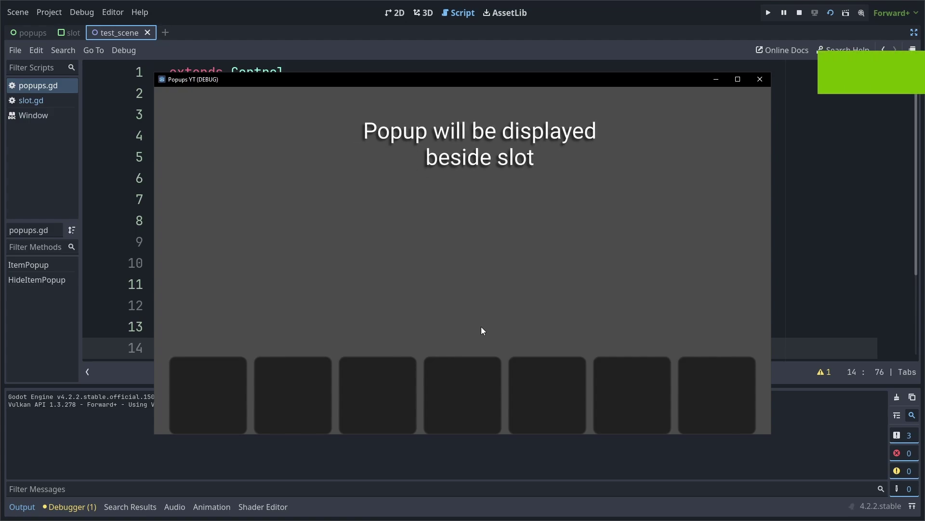
mouse_move(540, 375)
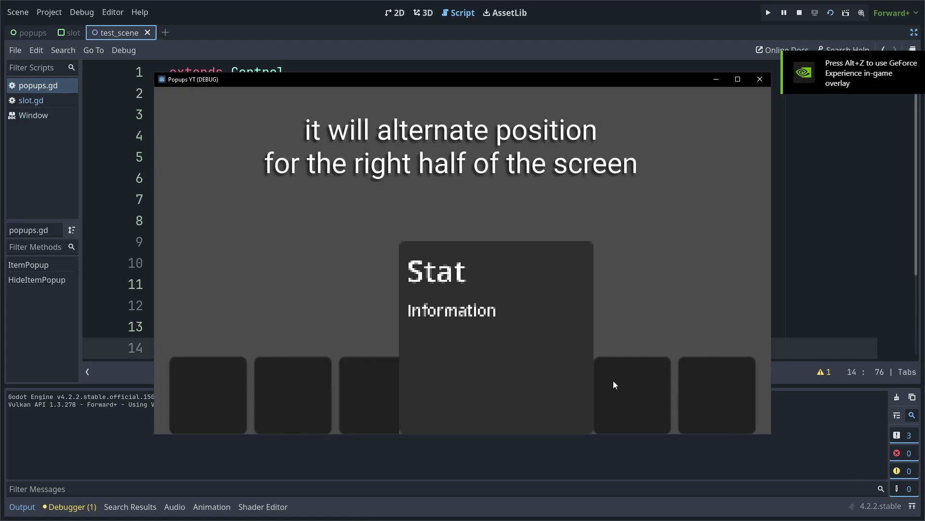
mouse_move(709, 385)
mouse_move(461, 389)
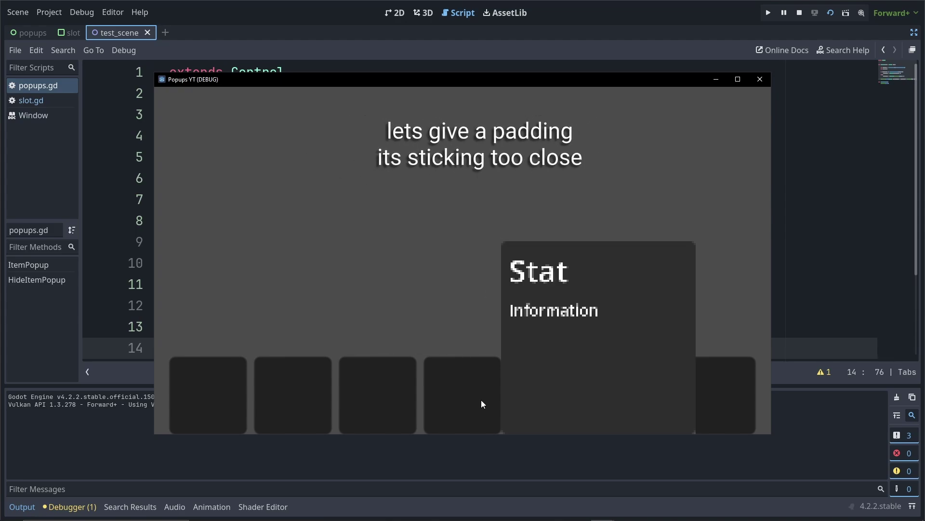
key(Return)
text(var padding = 4)
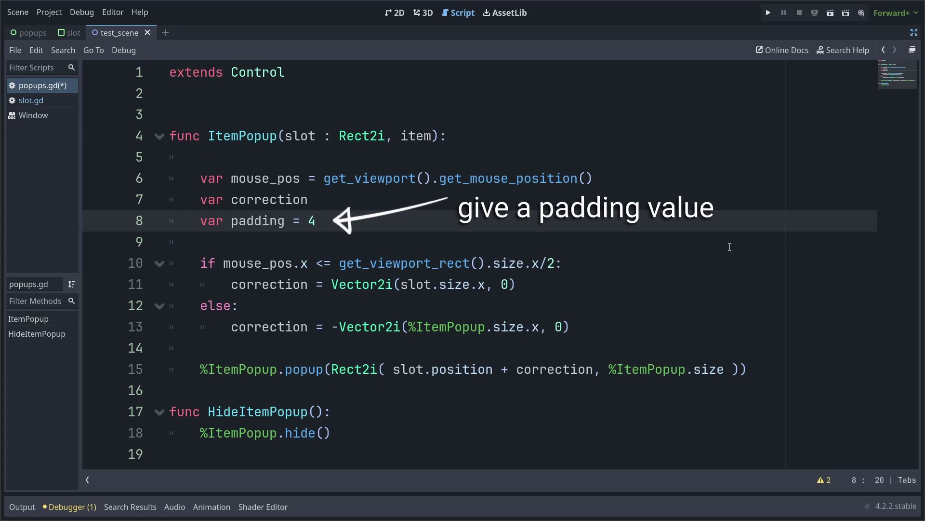
- Append '+ padding' to the x value of both correction vectors and run the scene
click(858, 280)
key(Left)
key(Left)
key(Left)
click(538, 327)
text(+ padding)
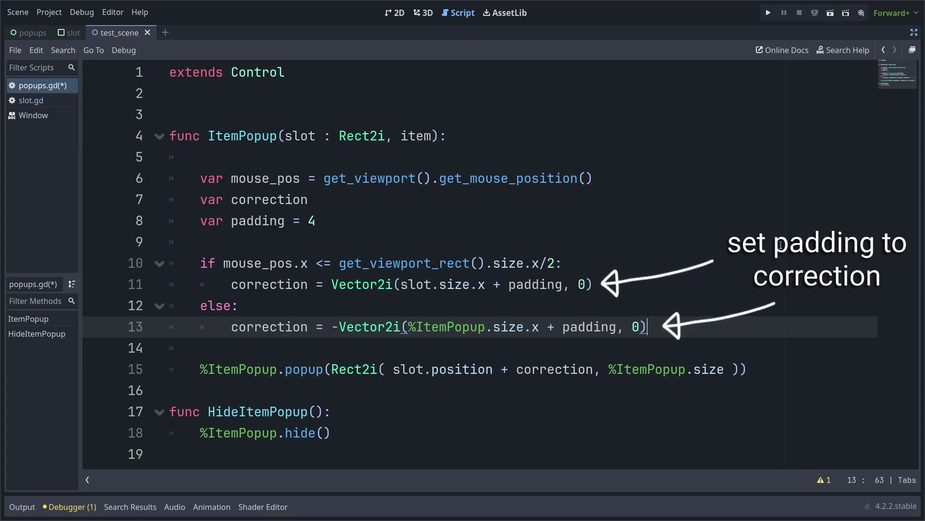
key(F6)
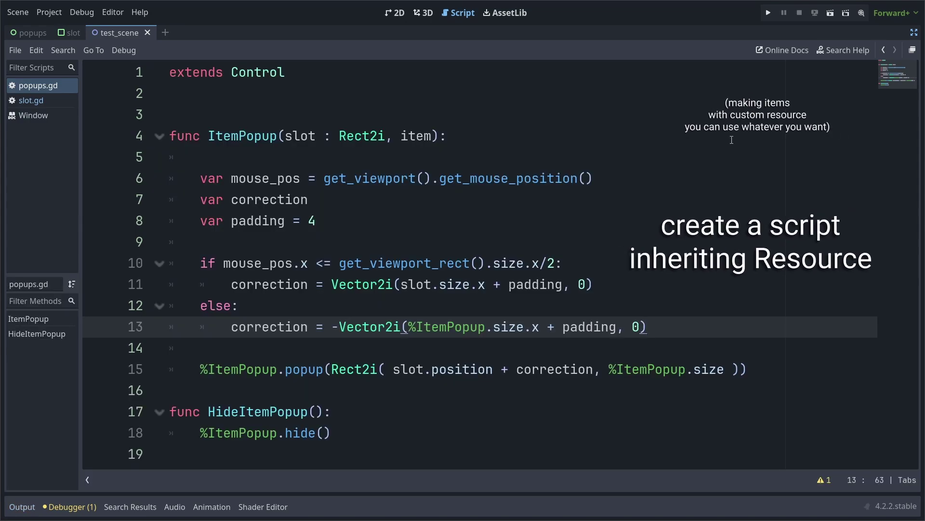
- Create a new Item.gd script inheriting Resource, saved in the scenes folder
click(15, 51)
click(24, 67)
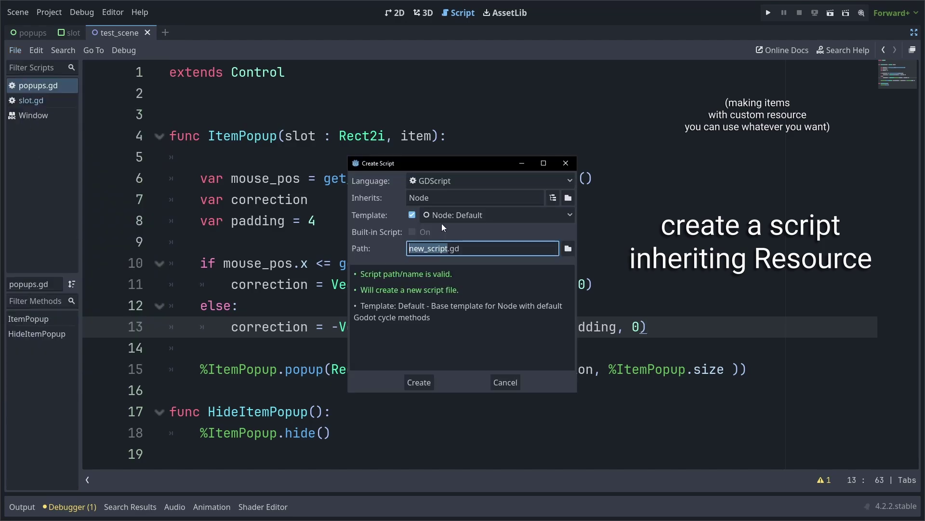
click(551, 198)
text(res)
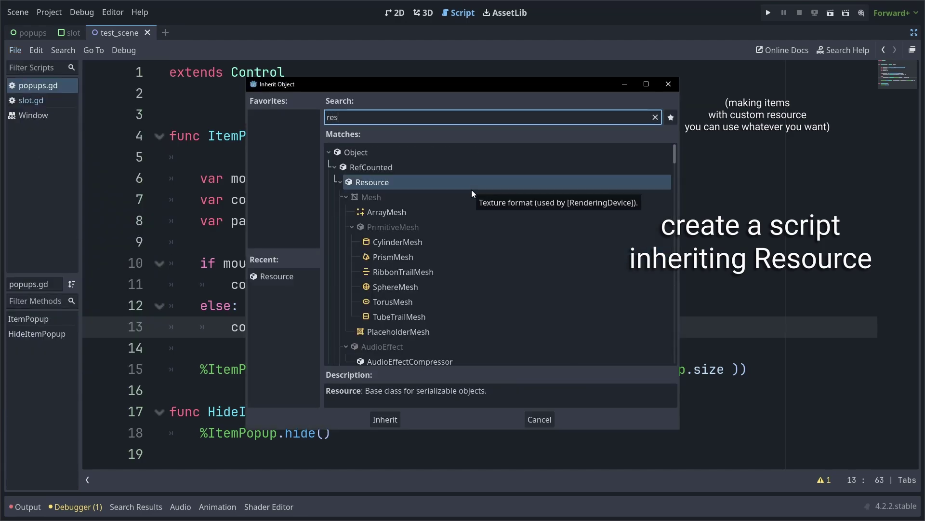
key(Return)
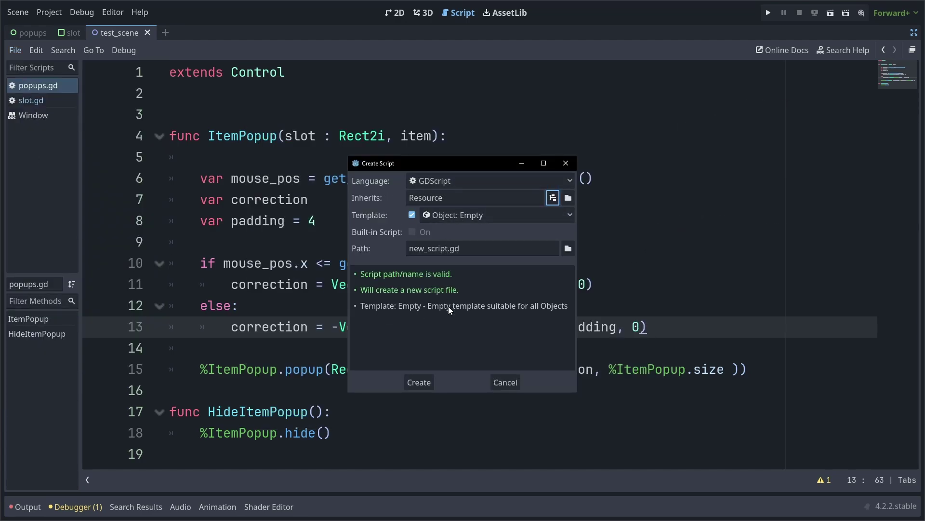
text(Item)
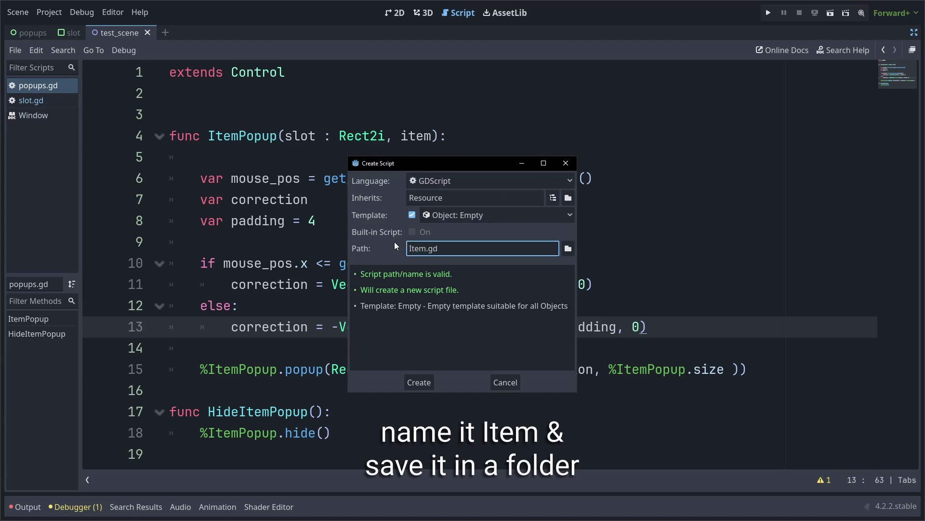
click(568, 249)
double_click(376, 155)
click(374, 417)
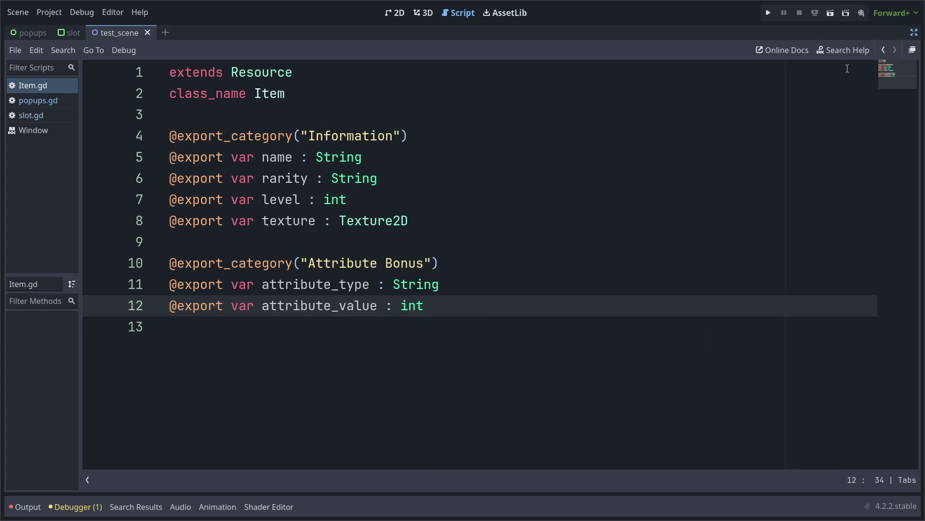
- Create a new resource of type Item in the Inspector
click(914, 32)
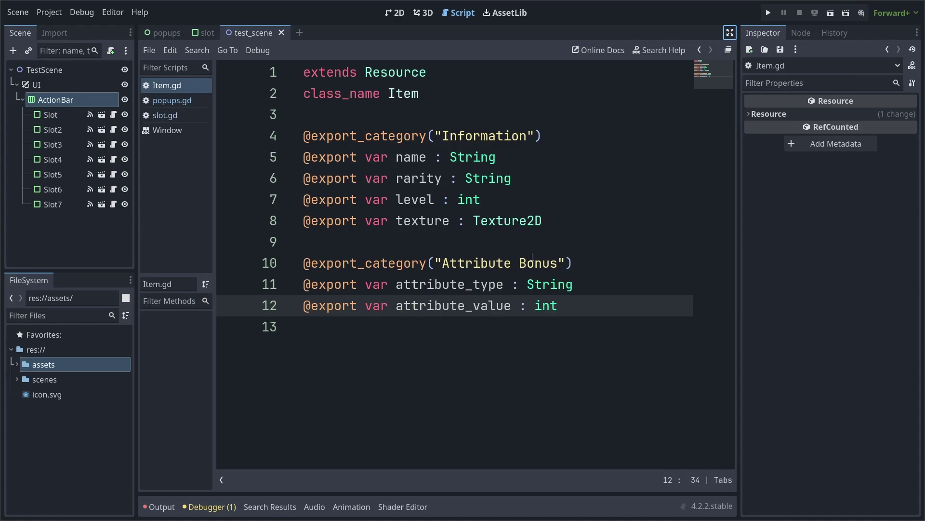
click(749, 51)
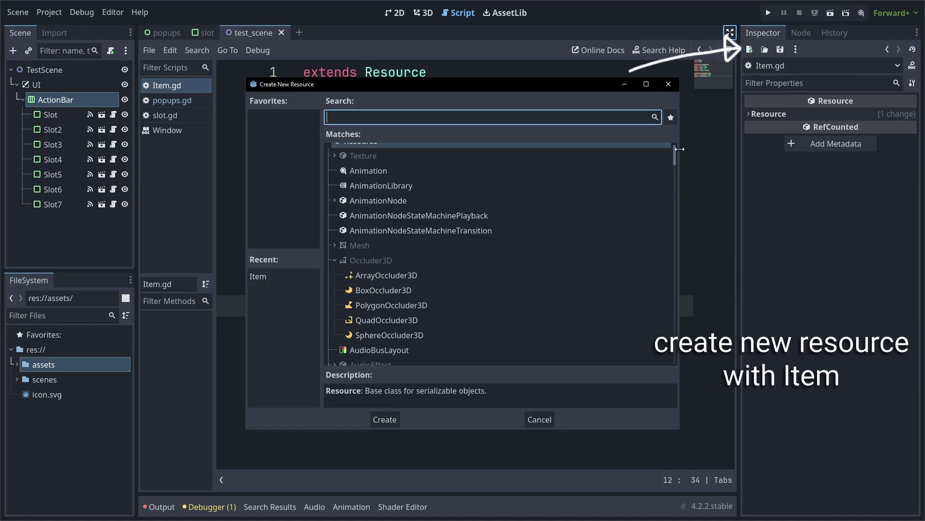
text(item)
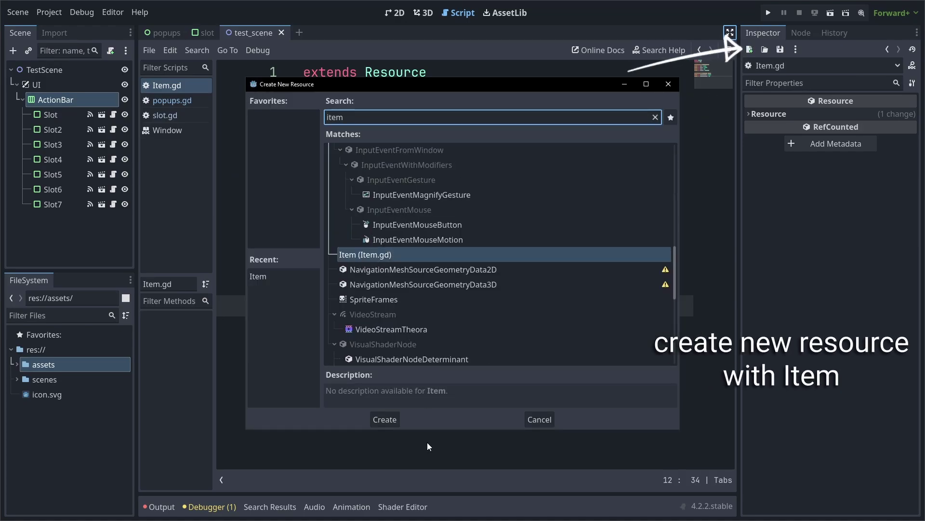
click(395, 421)
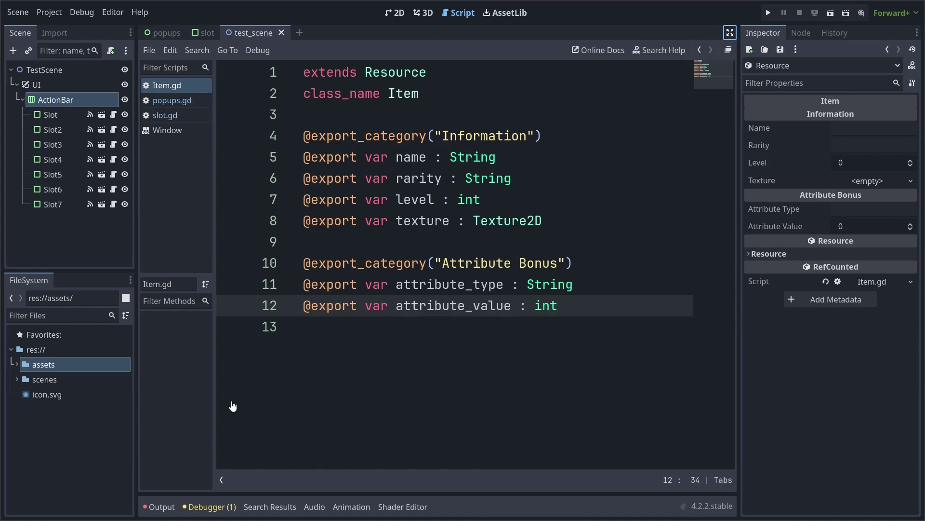
- Give the item the axe texture, name Axe, level 7 and Strength 5
double_click(44, 365)
click(54, 394)
drag(54, 397, 868, 181)
click(863, 128)
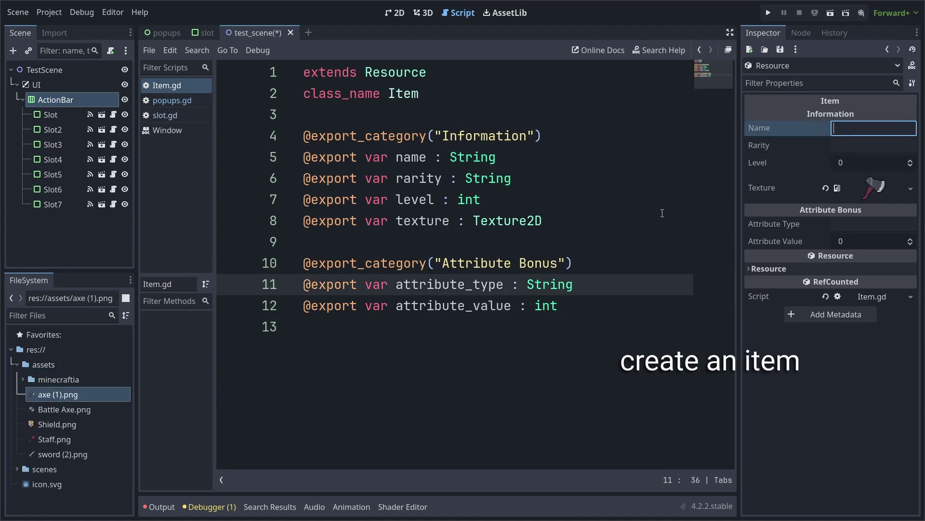
text(Axe)
click(860, 145)
text(Rare)
key(Tab)
text(7)
key(Tab)
text(Str)
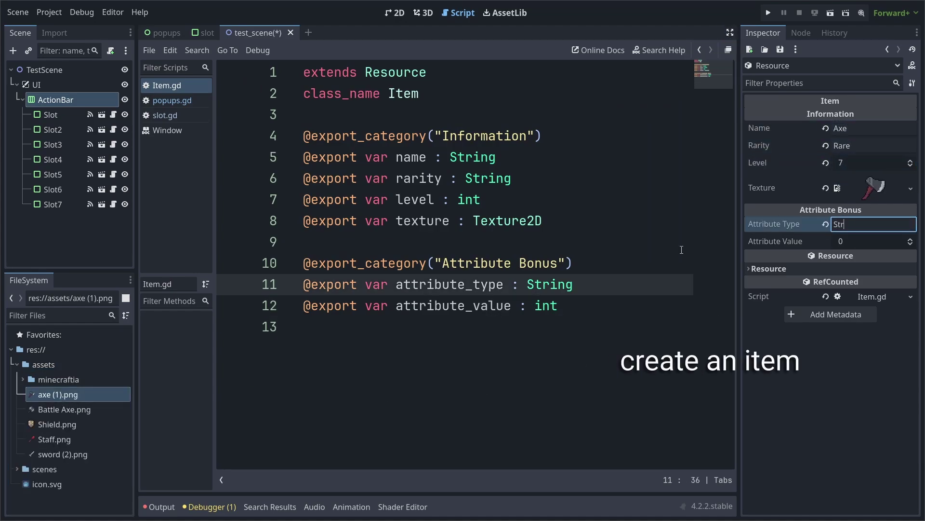
key(Tab)
text(5)
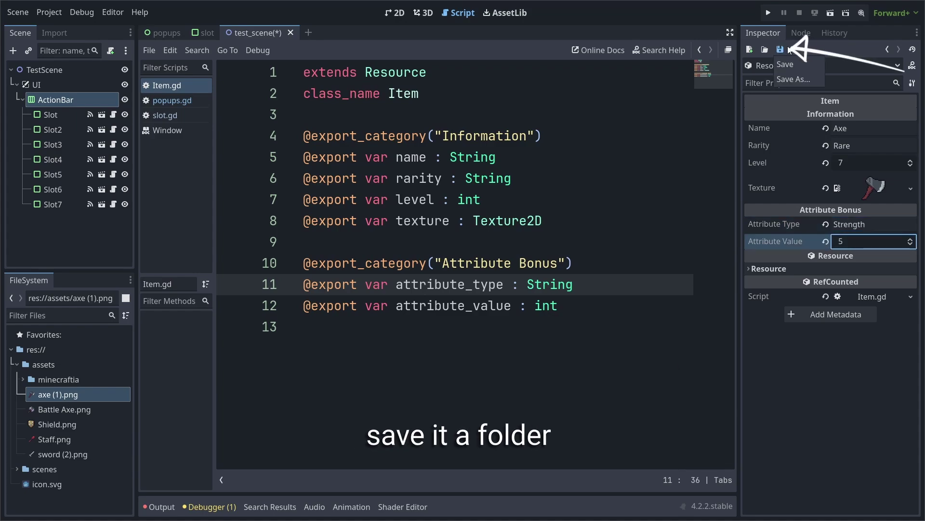
- Save the item as Axe.tres in a new root Resources folder
click(781, 49)
key(alt+Up)
key(ctrl+n)
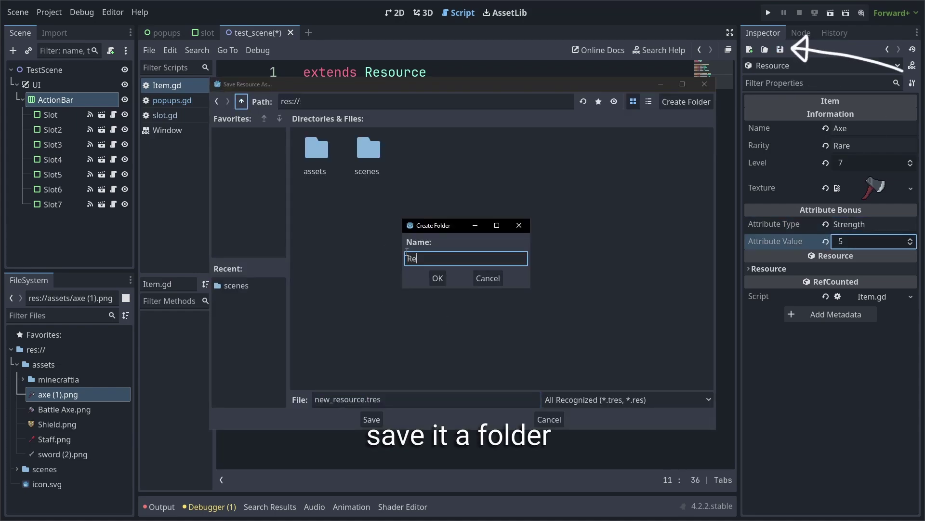
text(Resources)
key(Return)
text(Axe)
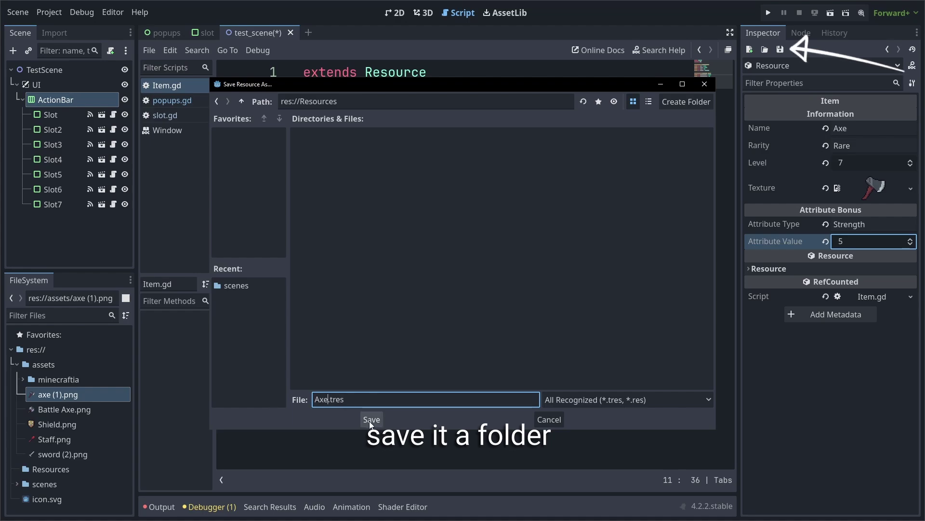
click(372, 419)
click(26, 469)
click(21, 469)
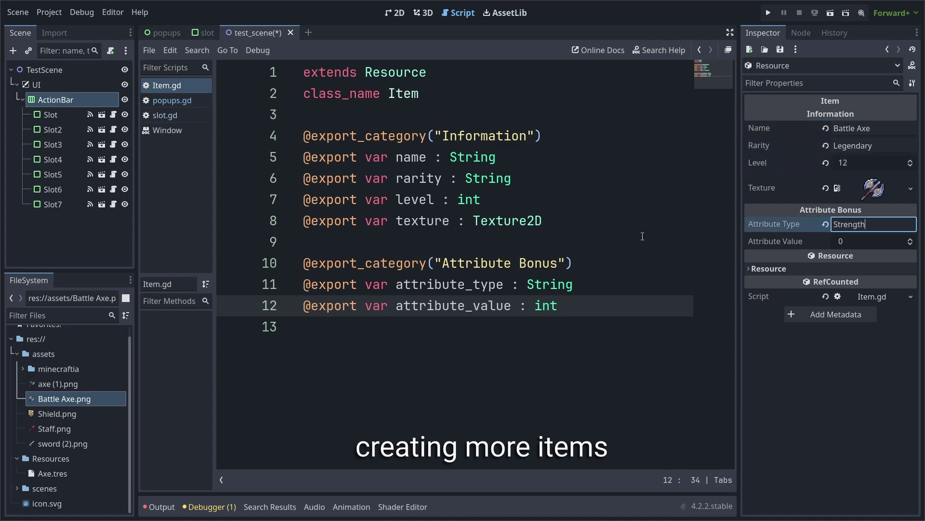
- Save the battle axe item as BattleAxe.tres
click(780, 49)
click(795, 80)
text(BattleAxe)
key(Return)
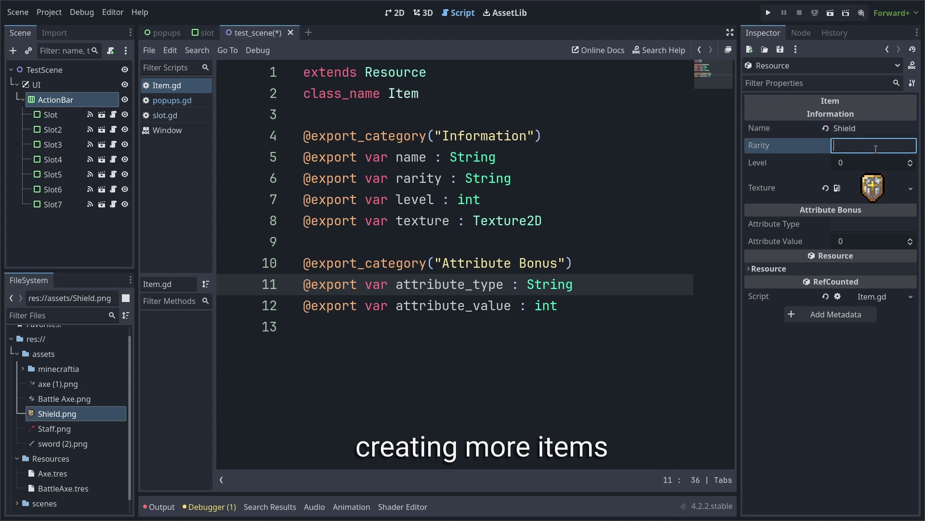
- Fill the shield item with level 5 and Defense 12, and save as Shield.tres
text(5Defense12)
click(780, 49)
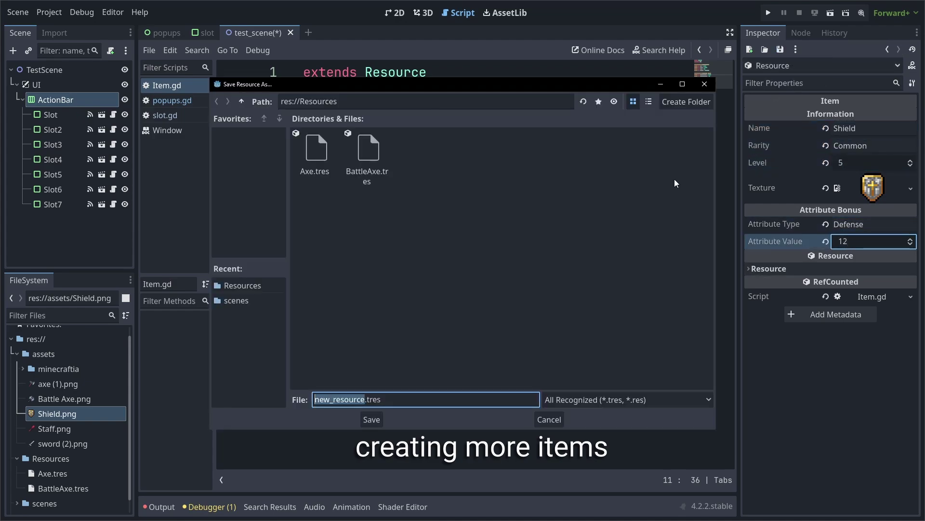
text(Shield)
key(Return)
- Create a Staff item (Rare, level 9, Intelligence 15, staff texture) saved as Staff.tres
click(749, 49)
text(Item)
click(440, 419)
drag(54, 428, 873, 187)
text(Staff)
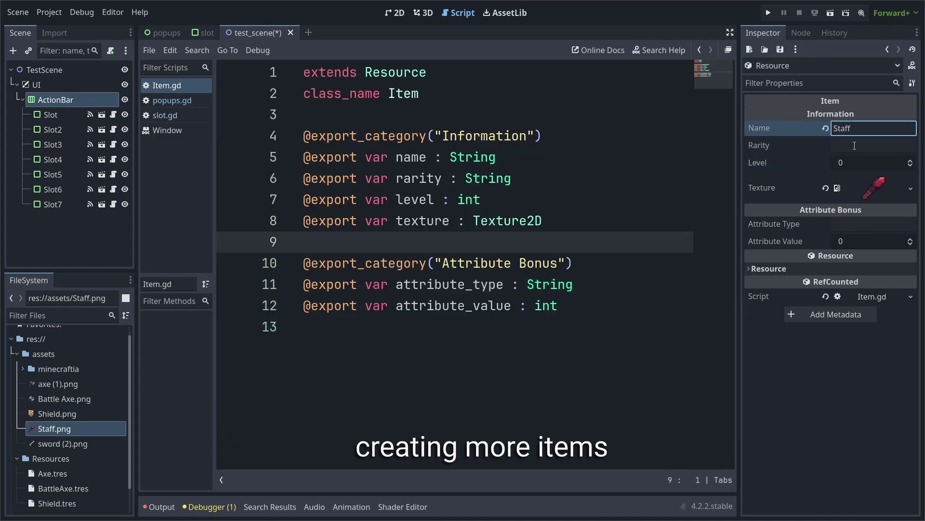
text(9Rare)
key(Tab)
text(9Intelligence)
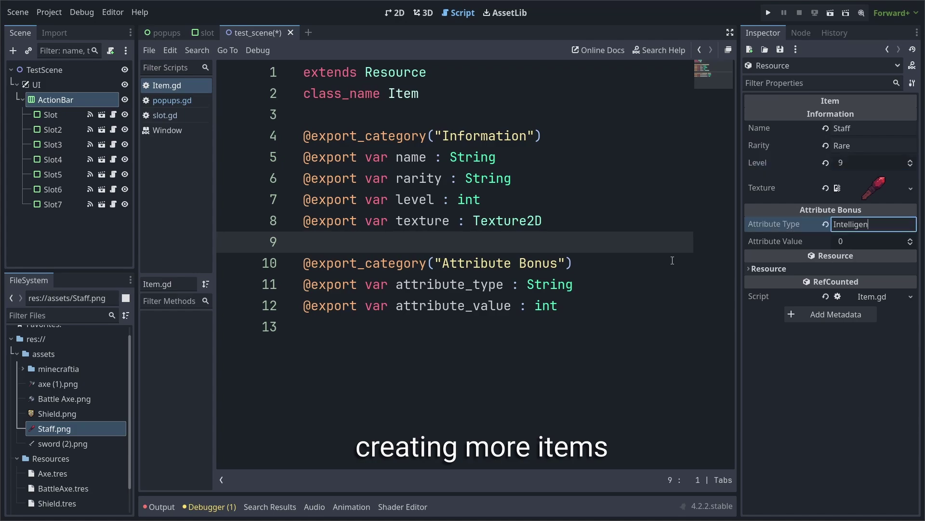
click(858, 241)
text(15)
click(781, 49)
text(Staff.tres)
key(Return)
- Create a Sword item (Epic, level 15, Strength 22, sword texture) saved as Sword.tres
click(750, 49)
text(item)
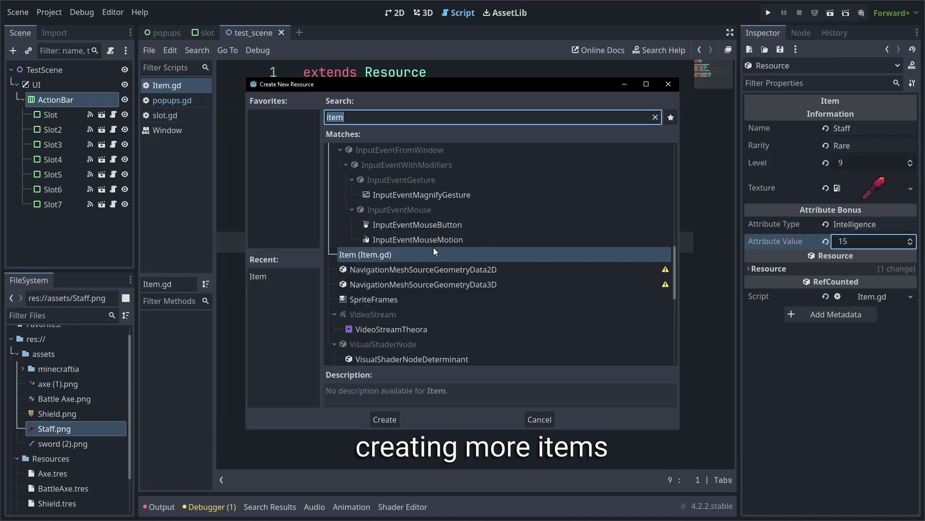
mouse_move(54, 444)
mouse_down()
mouse_move(328, 423)
mouse_move(868, 180)
mouse_up()
click(845, 129)
text(Epic)
key(Tab)
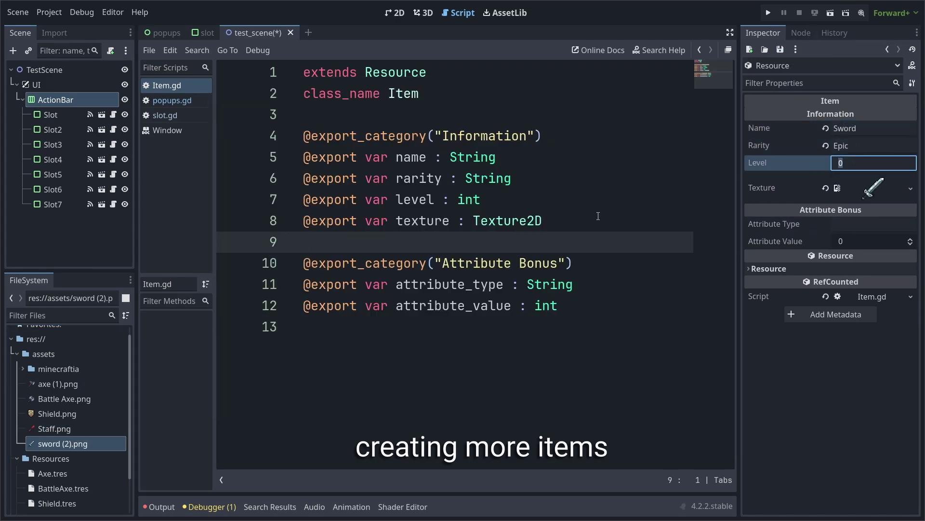
text(15Strength)
click(858, 241)
text(22)
click(793, 79)
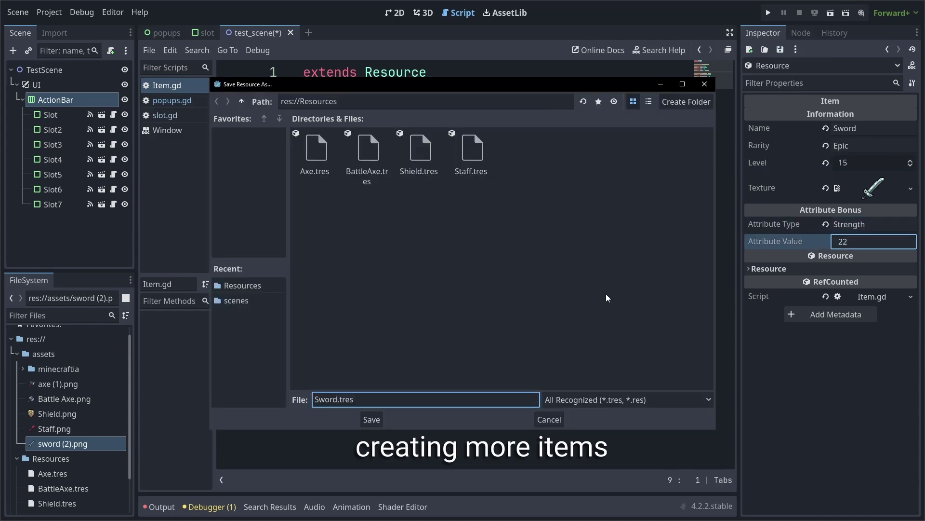
text(Sword)
key(Return)
click(205, 32)
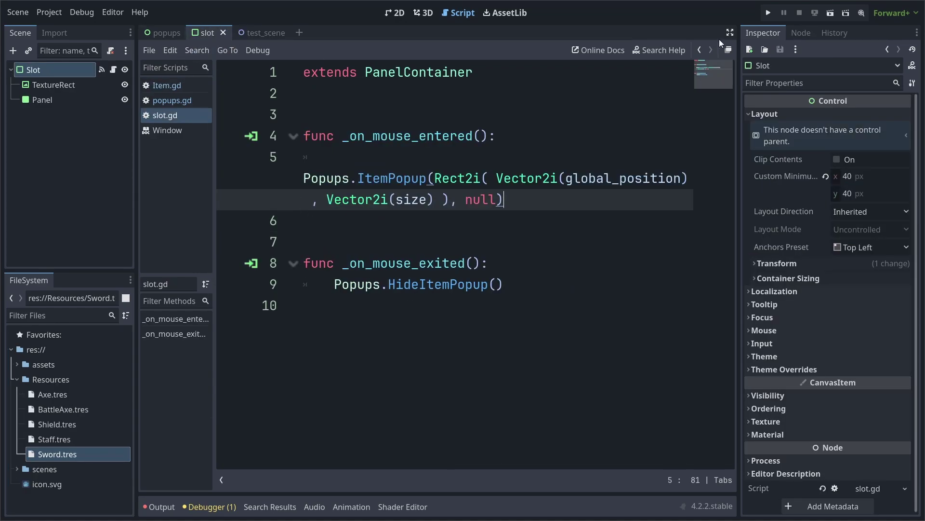
- Add an exported item: Item property to slot.gd whose setter updates $TextureRect.texture
key(ctrl+shift+F11)
key(Up)
key(Up)
key(Return)
key(Up)
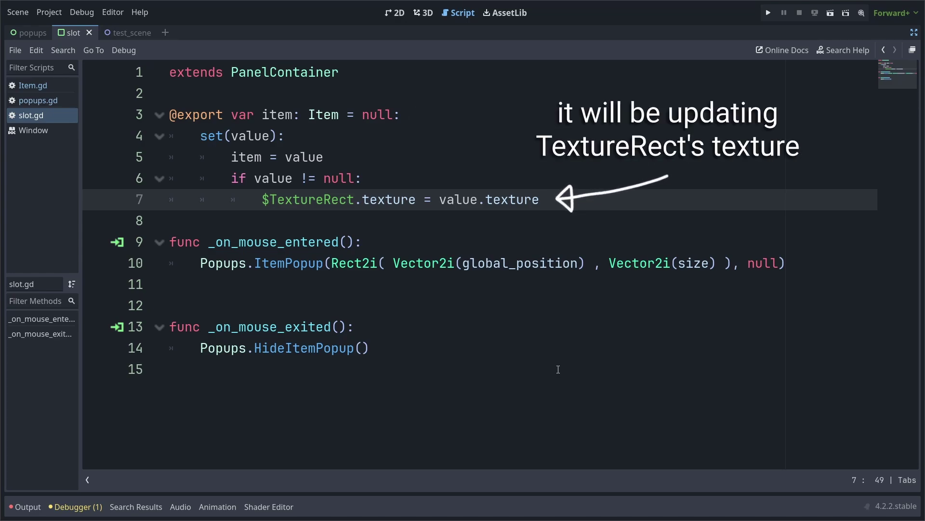
- Make the mouse-entered handler return early with 'if item == null: return'
click(414, 242)
key(Return)
key(Return)
key(Up)
text(if item == null:)
key(Return)
text(return)
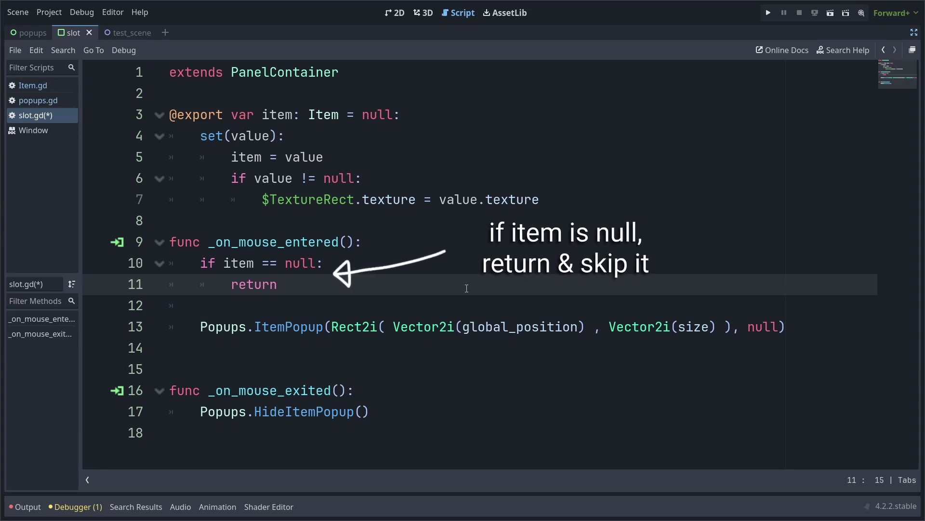
- Pass item instead of null to the ItemPopup call, then switch to popups.gd
double_click(766, 327)
text(item)
key(End)
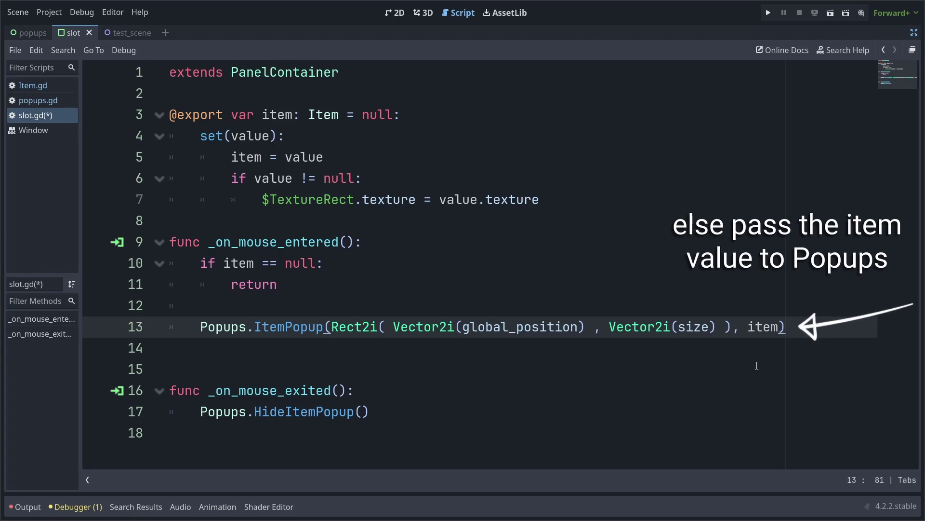
click(914, 32)
click(163, 32)
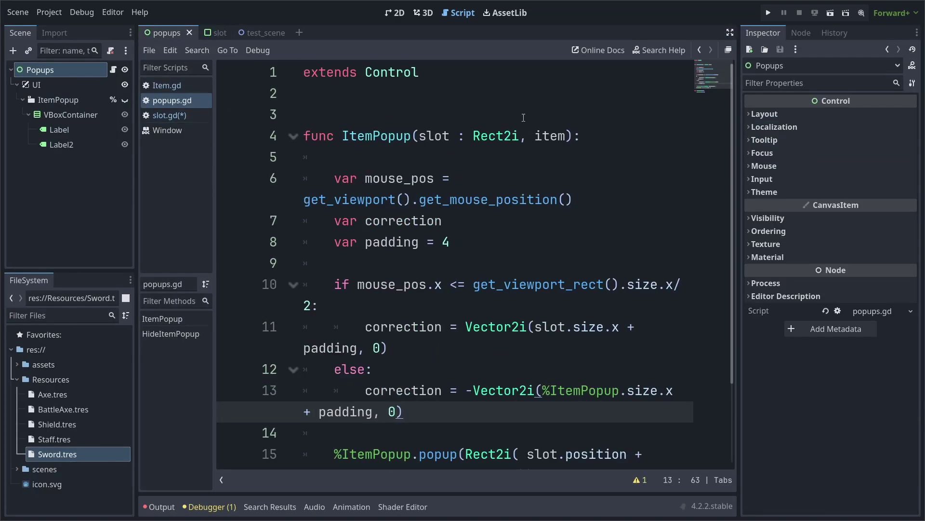
- Type ItemPopup's parameter as item: Item and save the scripts
click(566, 136)
text(:)
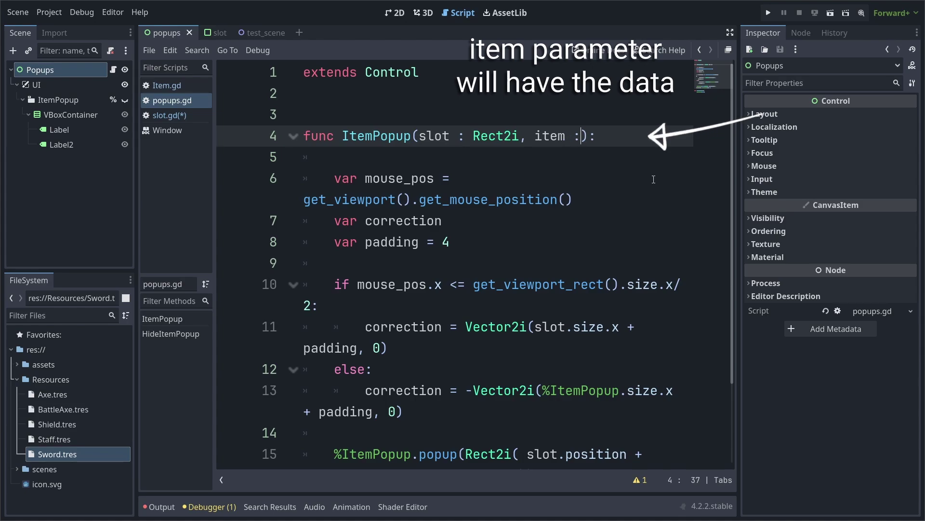
text( Item)
key(Return)
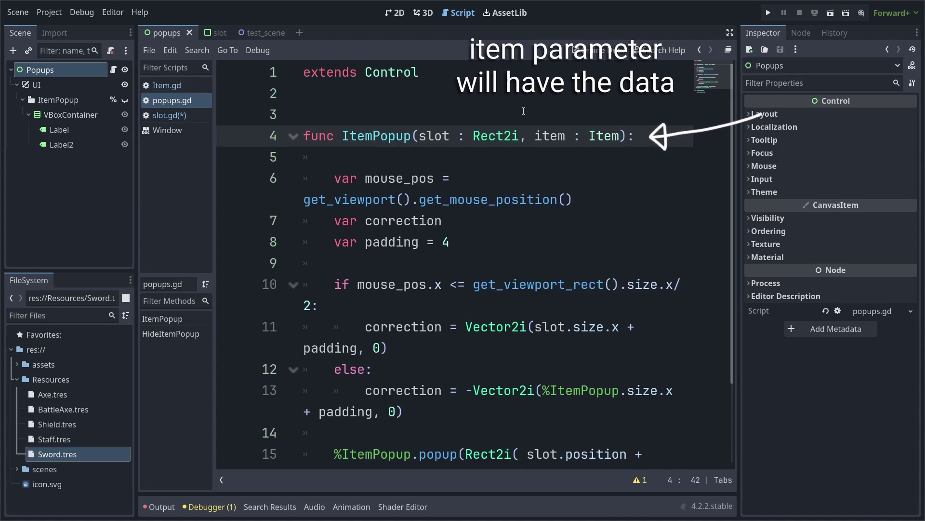
key(ctrl+s)
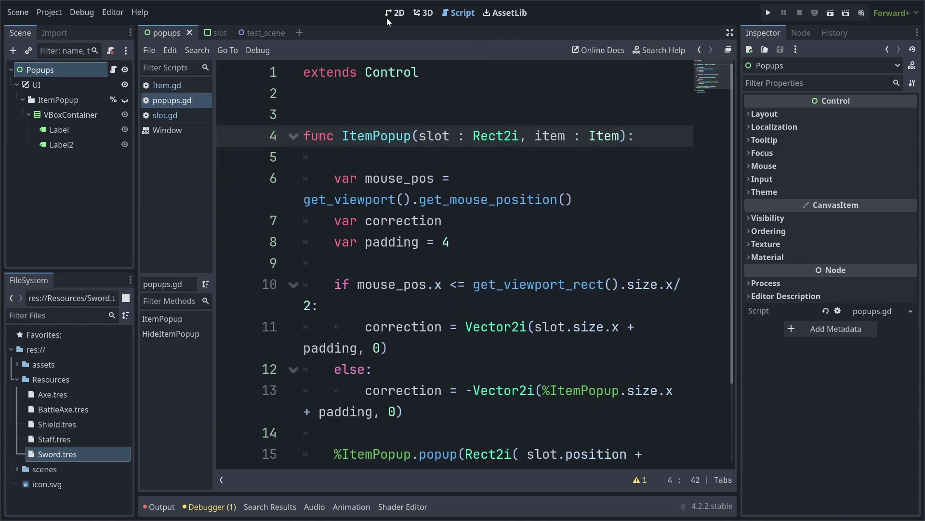
- Show the ItemPopup panel in the 2D view with its first label selected
click(387, 18)
click(72, 129)
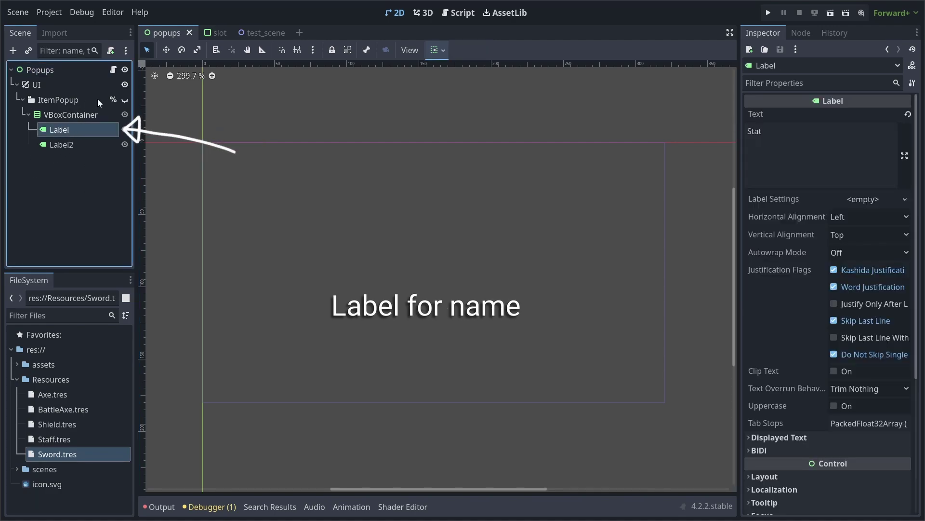
click(125, 100)
- Rename the popup's first label to Name
key(F2)
text(Name)
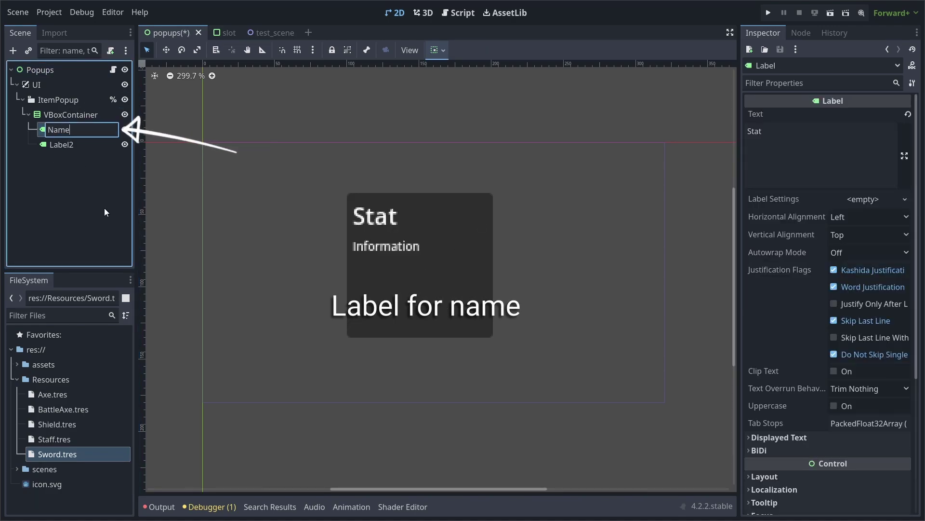
key(Return)
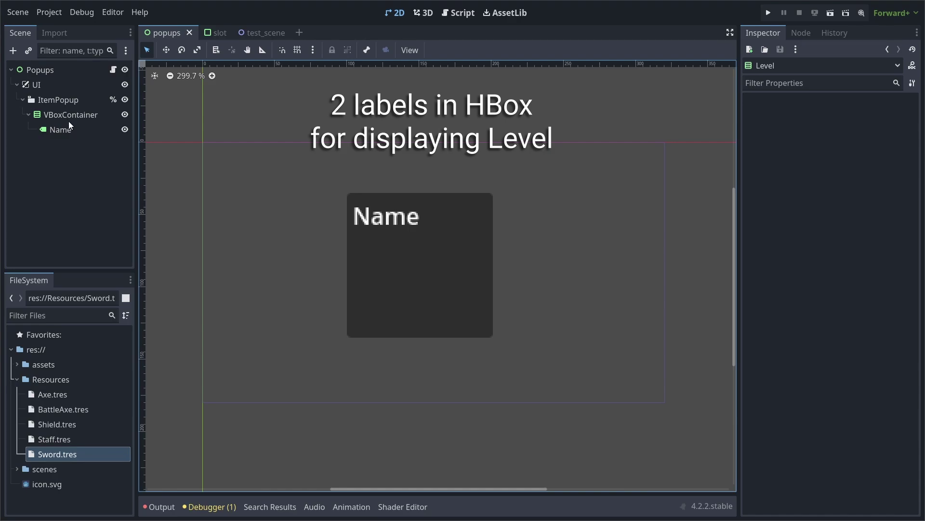
- Add an HBoxContainer under VBoxContainer holding a Label and a second label named Level
click(68, 115)
key(ctrl+a)
text(hb)
key(Return)
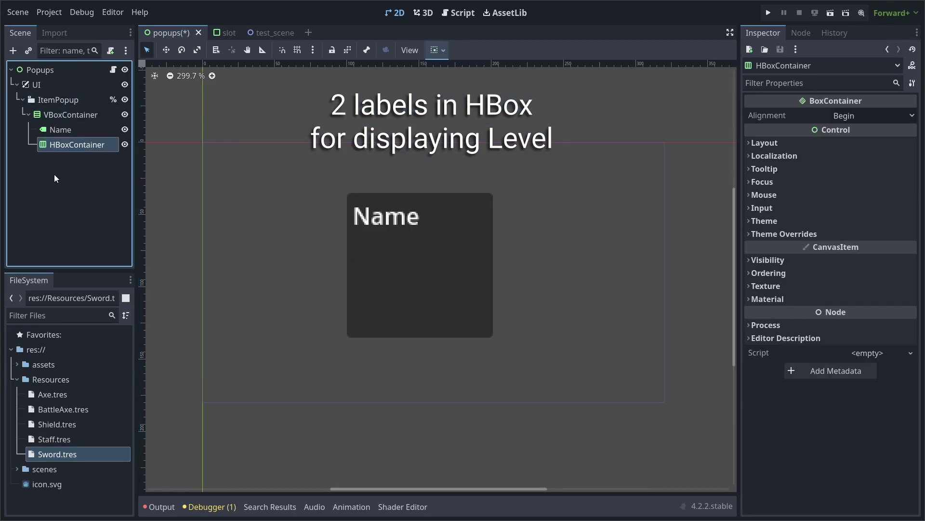
key(ctrl+a)
text(label)
key(Return)
key(ctrl+d)
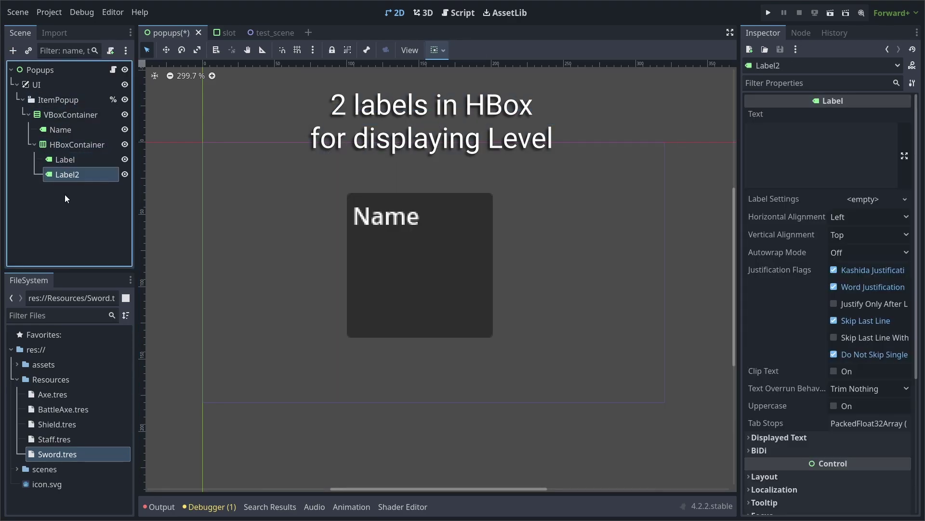
key(F2)
text(Level)
key(Return)
- Set the row's label texts to Level and 7
click(65, 159)
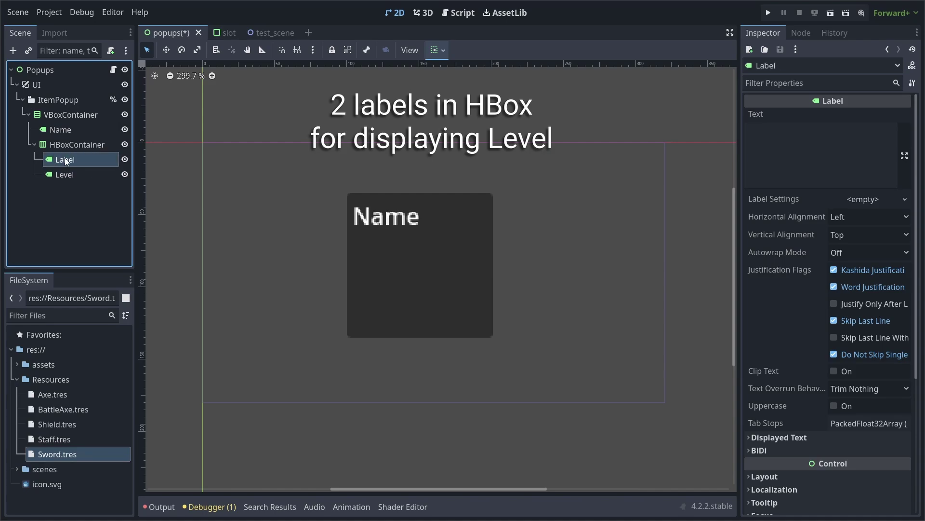
click(785, 143)
click(65, 174)
click(792, 151)
text(7)
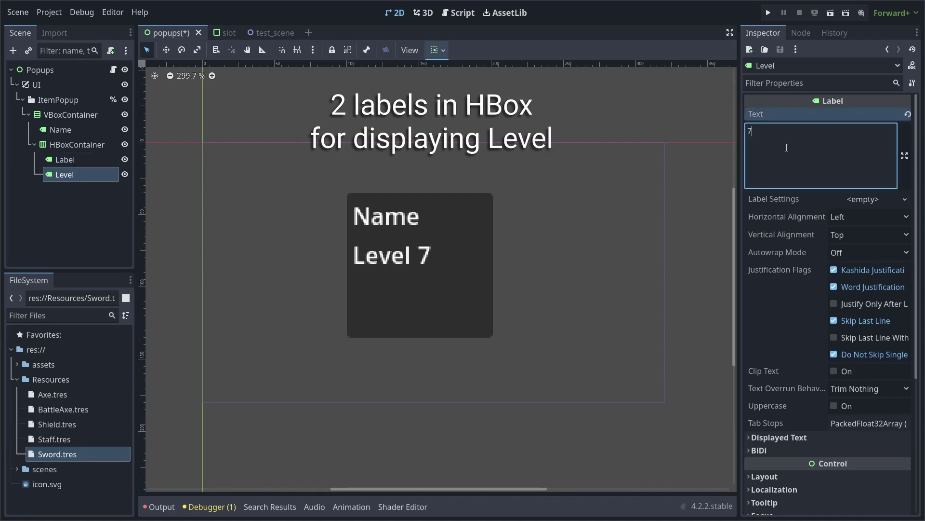
- Give the first label a 75 px minimum width and duplicate the HBoxContainer row
click(88, 160)
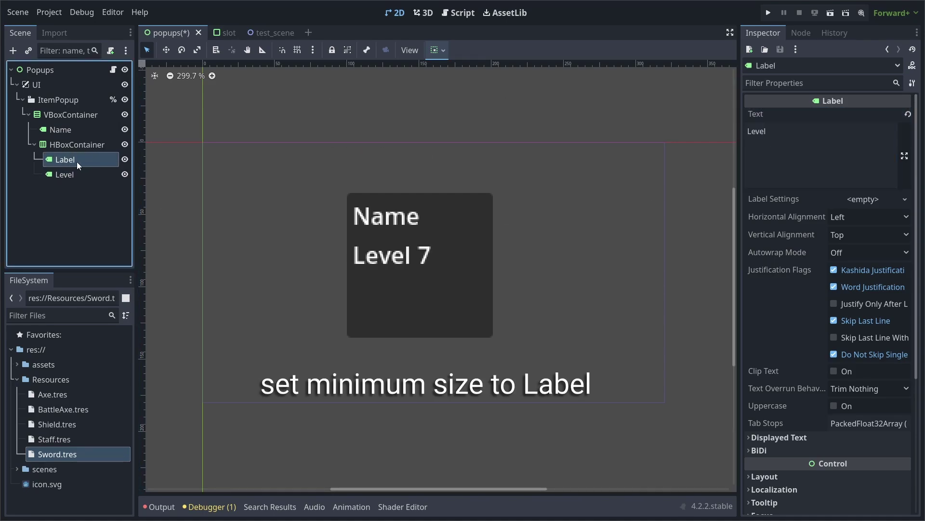
scroll(802, 265, down, 3)
click(783, 317)
scroll(782, 316, down, 1)
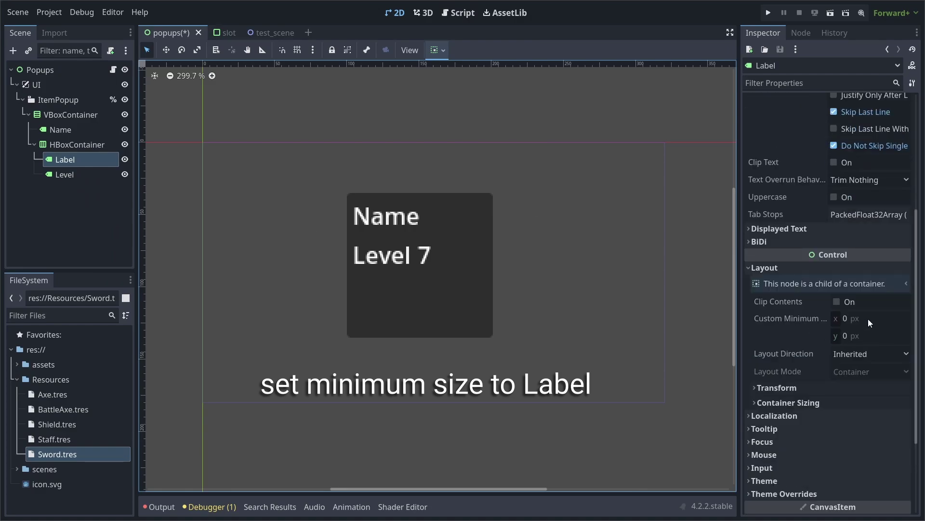
click(869, 319)
text(75)
key(Return)
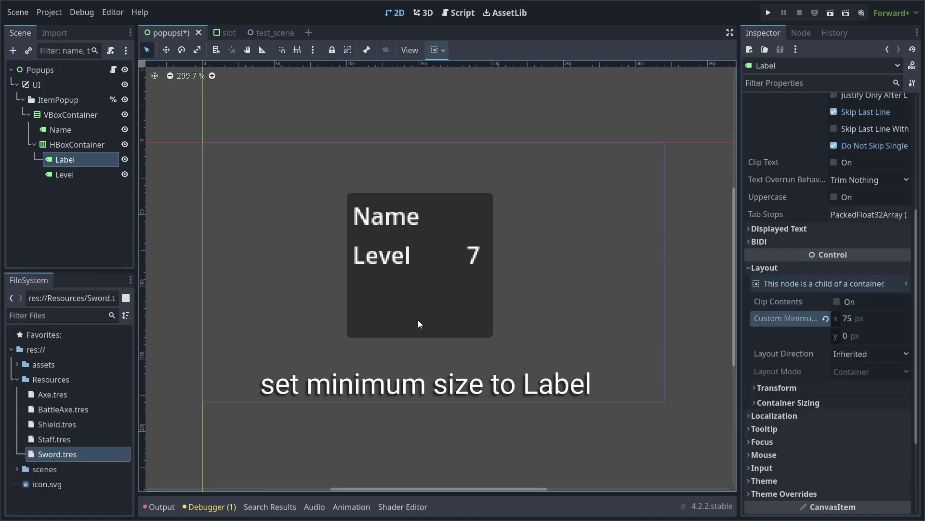
click(54, 144)
key(ctrl+d)
- Change the copied row's texts to Strength and 15
click(72, 203)
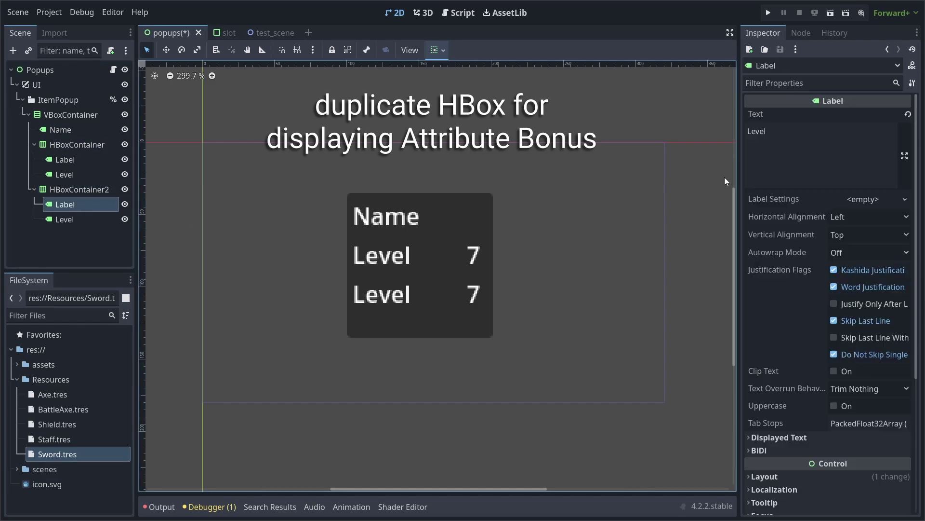
double_click(812, 141)
text(Strength)
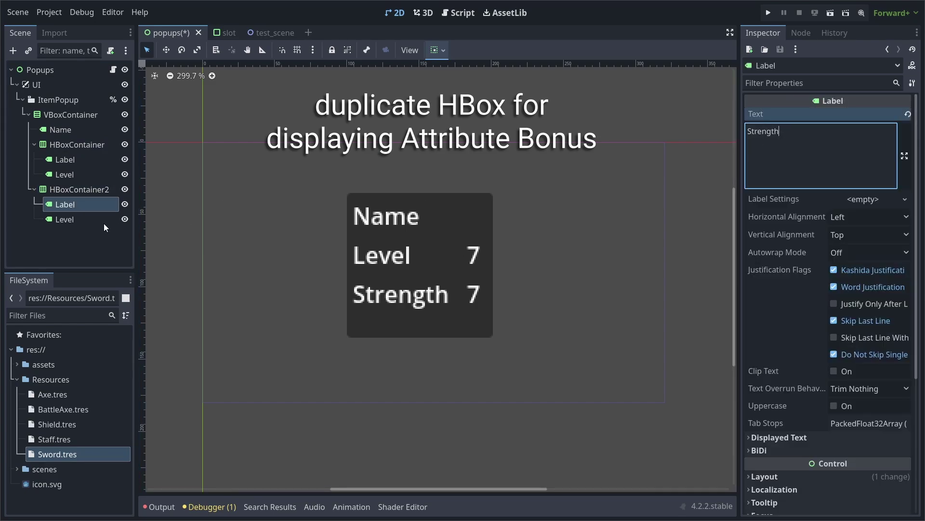
click(105, 223)
double_click(805, 150)
text(15)
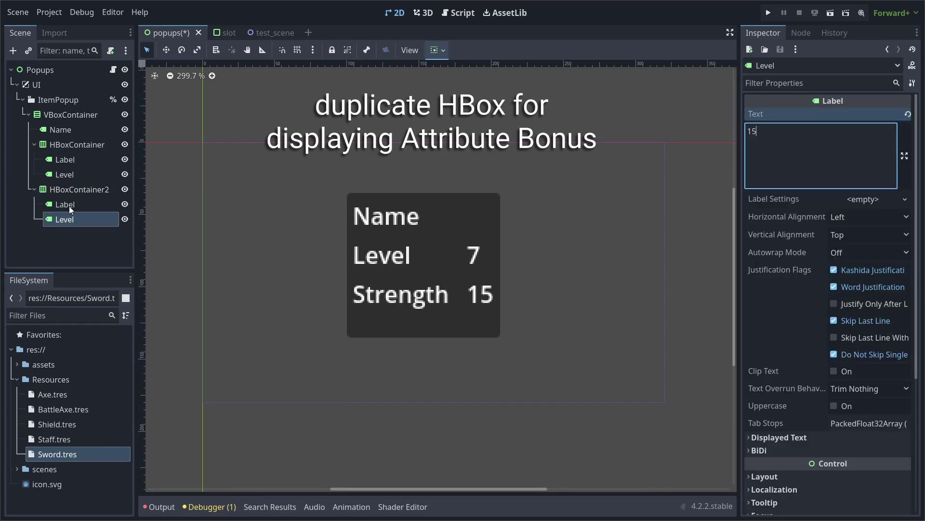
- Rename the second row's labels to AttributeType and AttributeValue
double_click(69, 206)
text(AttributeType)
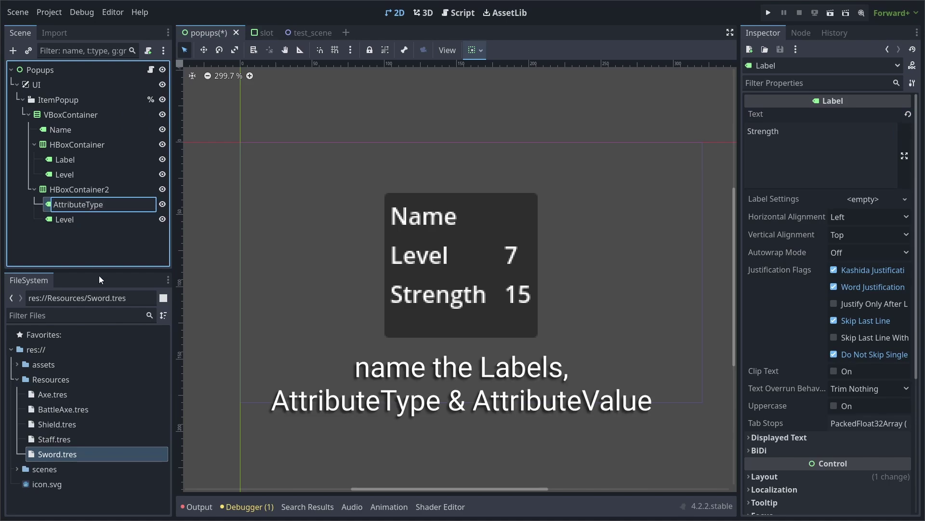
key(Return)
double_click(77, 221)
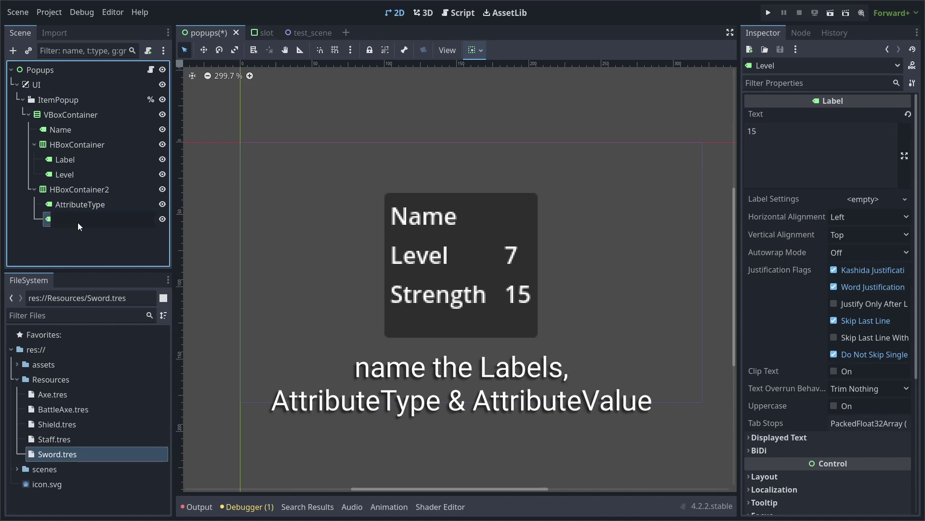
text(AttributeValue)
key(Return)
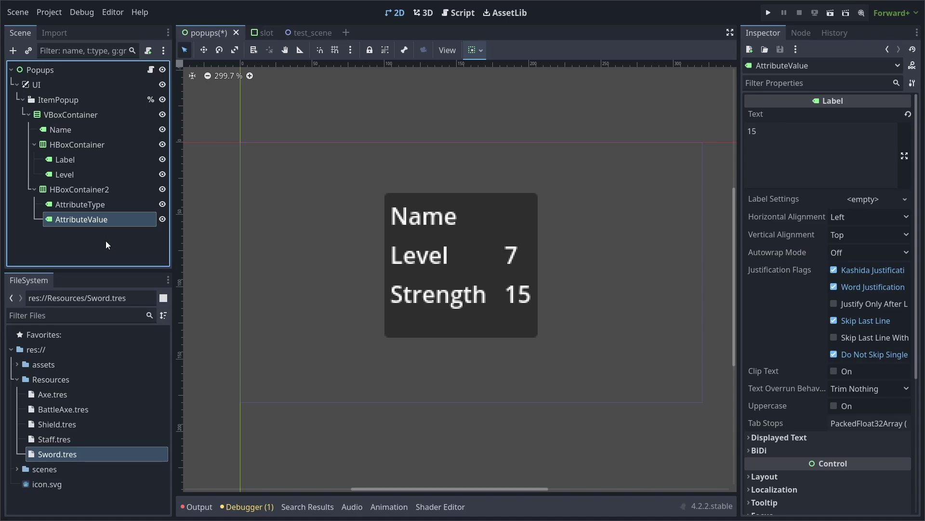
- Add a Label named Rarity under VBoxContainer with the text Rare
click(70, 115)
click(13, 51)
text(label)
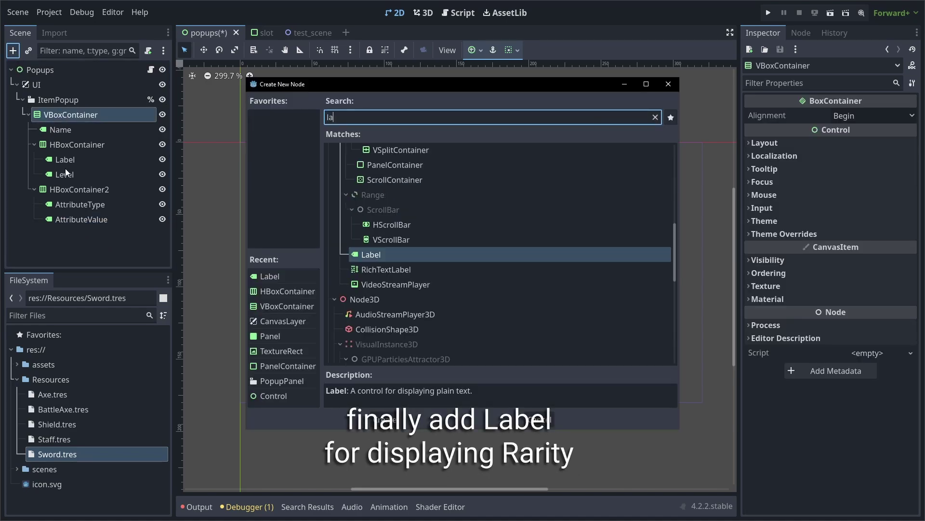
key(Return)
double_click(60, 235)
text(Rarity)
key(Return)
click(782, 149)
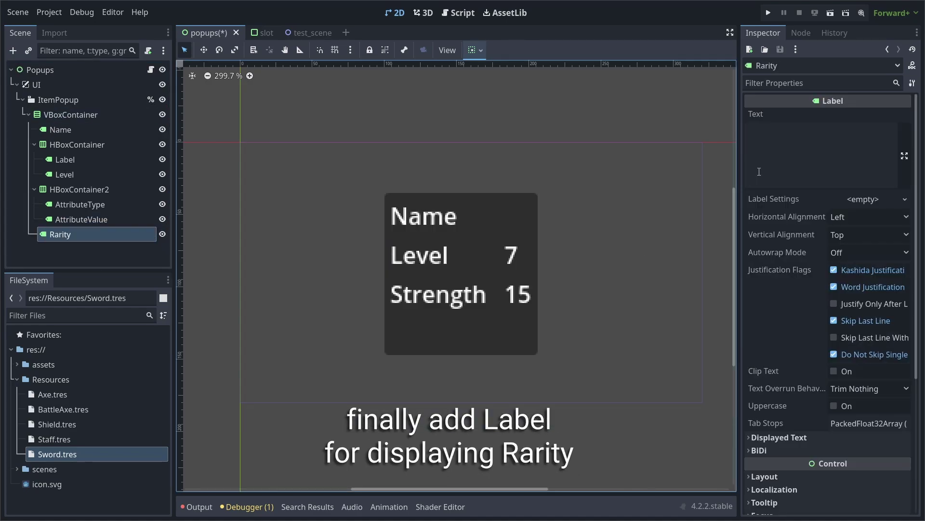
text(Rare)
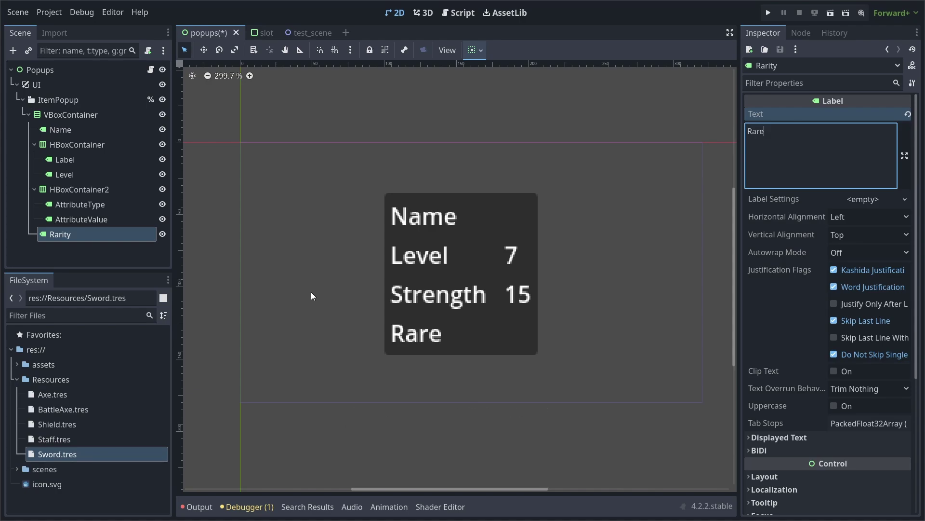
- Give the Level, AttributeType, AttributeValue, Rarity and Label labels an 8 px font size override
ctrl+click(78, 218)
ctrl+click(76, 203)
ctrl+click(65, 159)
ctrl+click(88, 172)
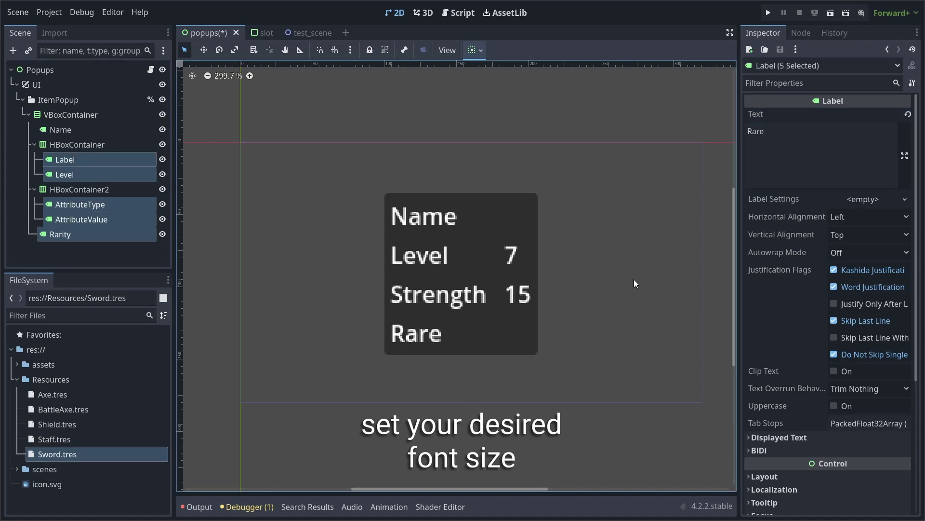
scroll(821, 338, down, 5)
click(821, 380)
click(776, 357)
click(764, 372)
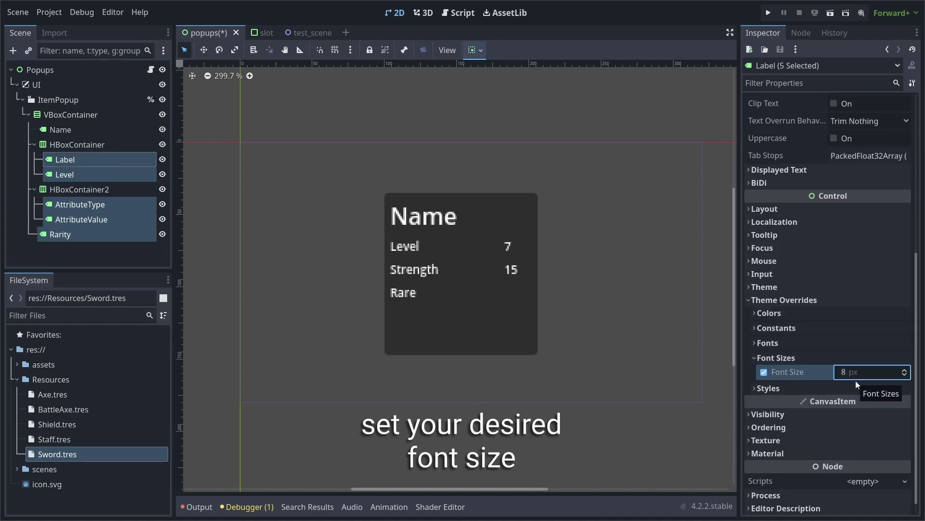
- Make the Name and Level labels accessible as unique names
click(137, 244)
click(74, 131)
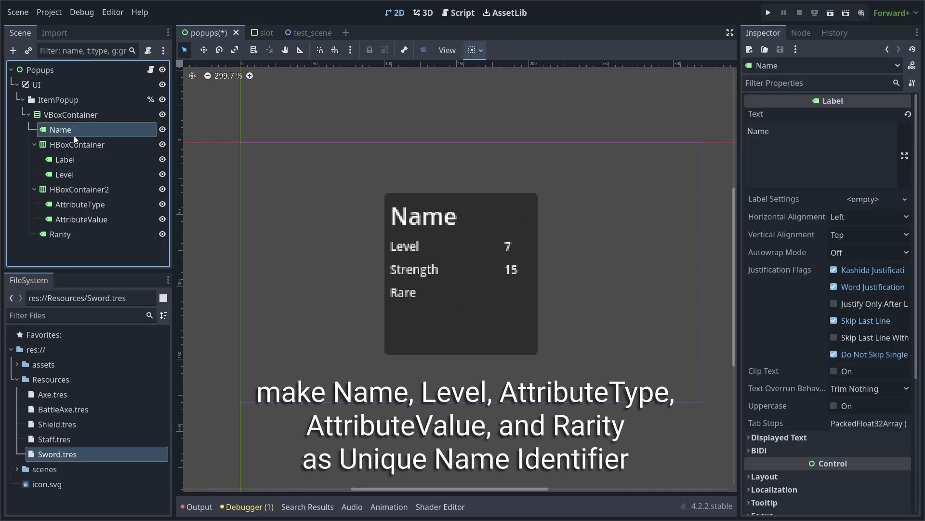
right_click(91, 131)
click(192, 410)
click(145, 175)
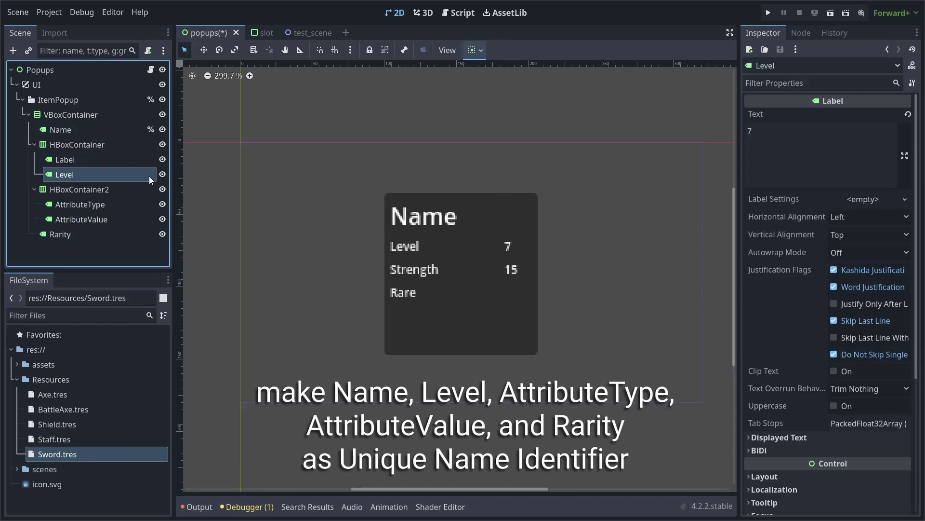
right_click(148, 175)
click(209, 456)
- Make AttributeType and Rarity accessible as unique names too
click(97, 205)
right_click(97, 204)
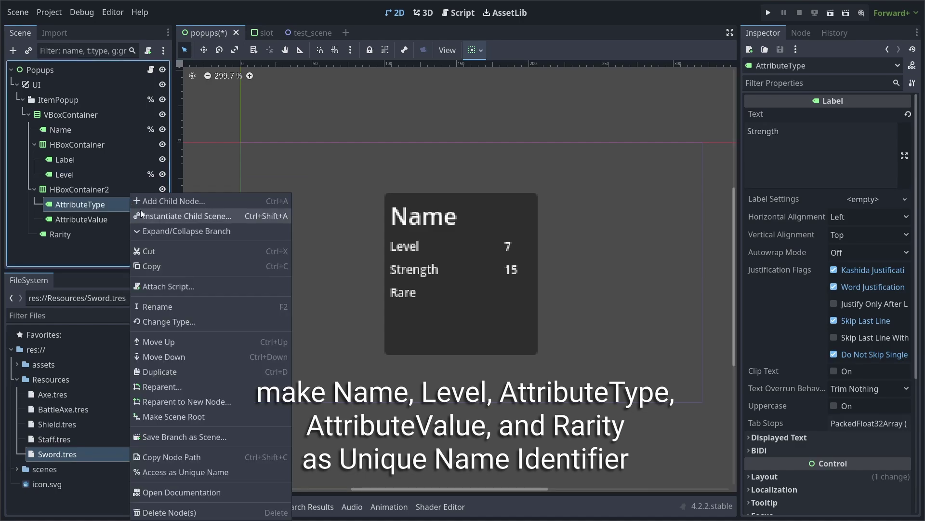
click(192, 472)
click(91, 220)
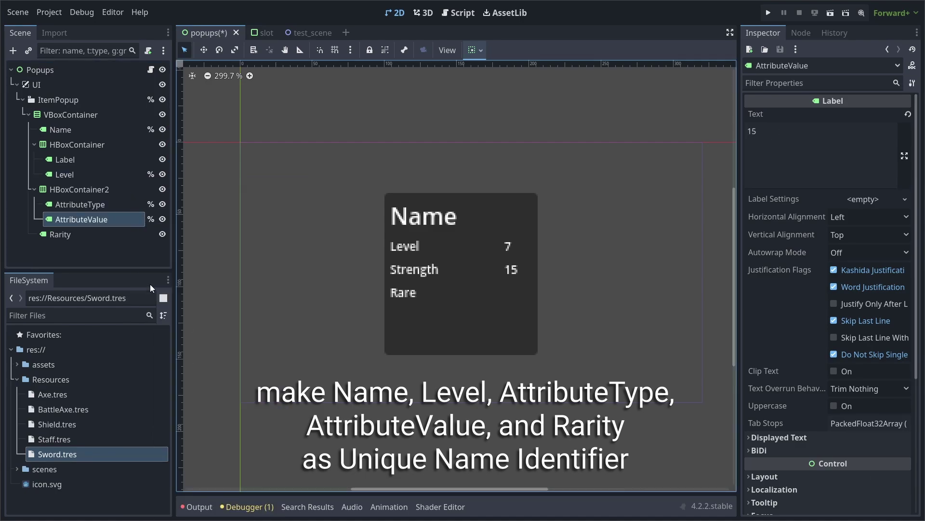
click(136, 235)
right_click(147, 235)
click(192, 473)
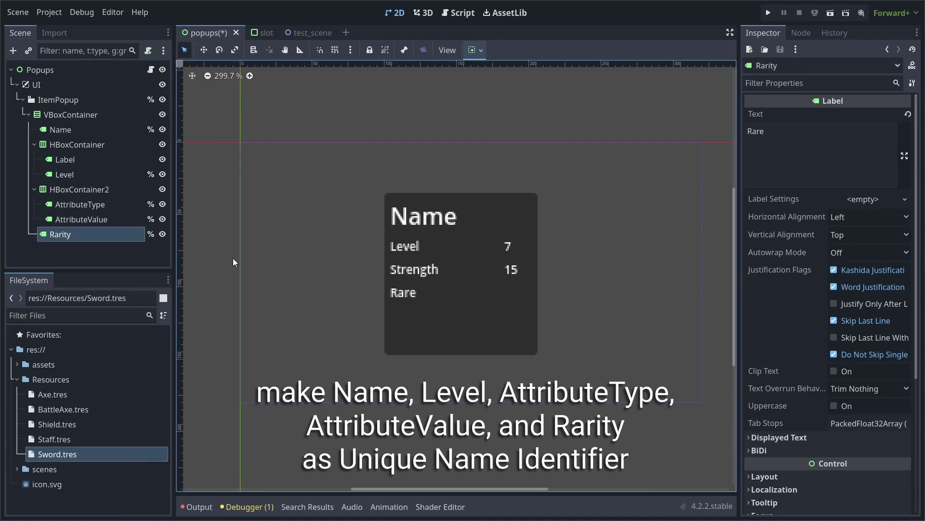
click(150, 70)
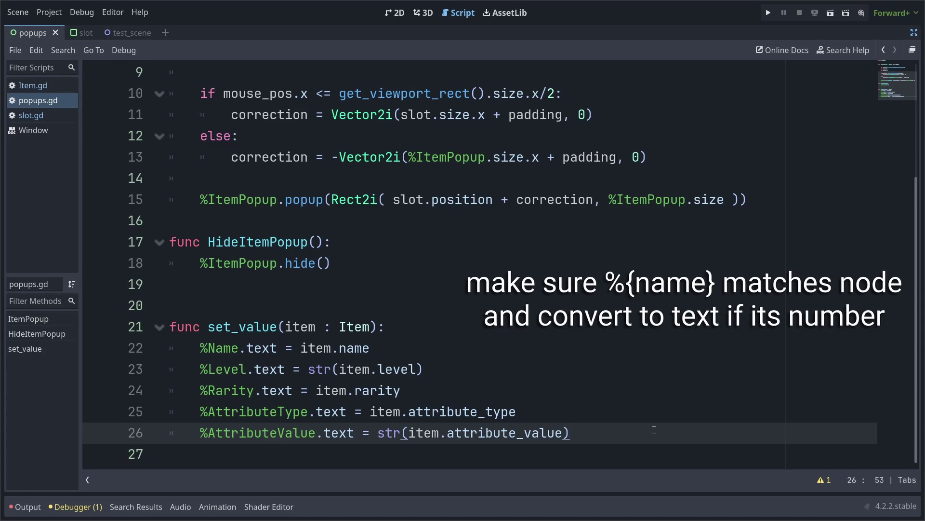
- Add 'if item != null: set_value(item)' at the top of ItemPopup and save popups.gd
scroll(453, 265, up, 3)
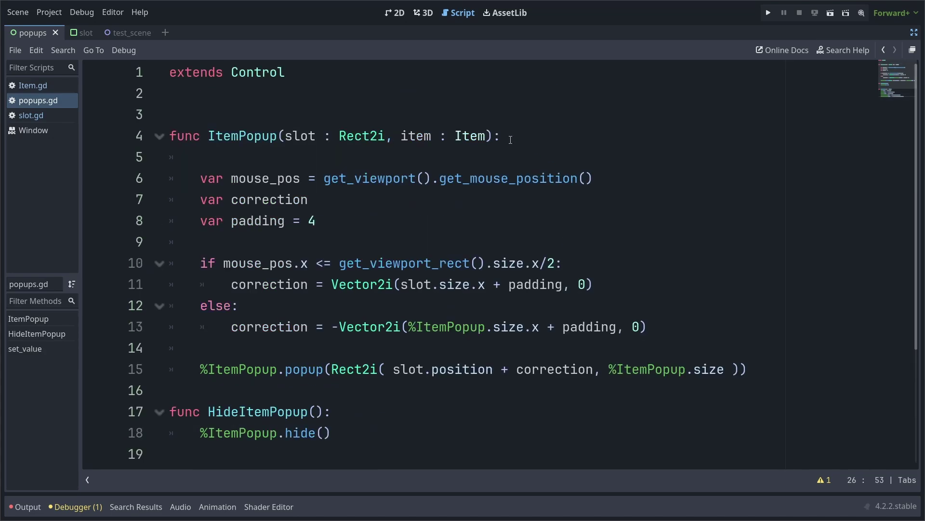
click(665, 154)
text(if item != null: set_value(item))
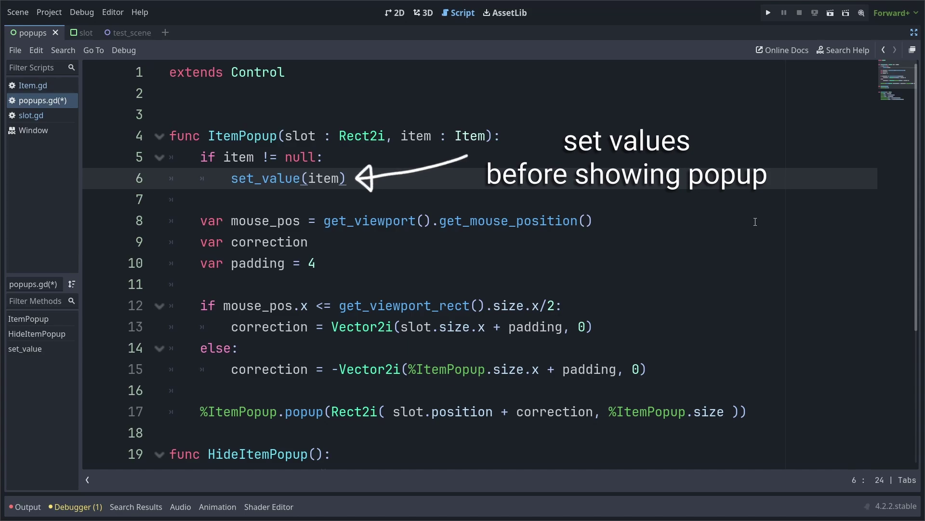
key(ctrl+s)
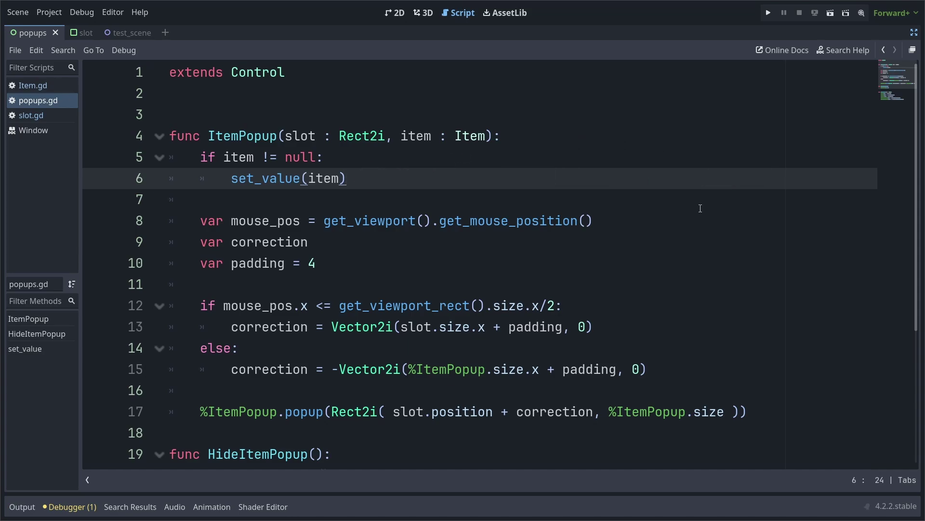
click(916, 48)
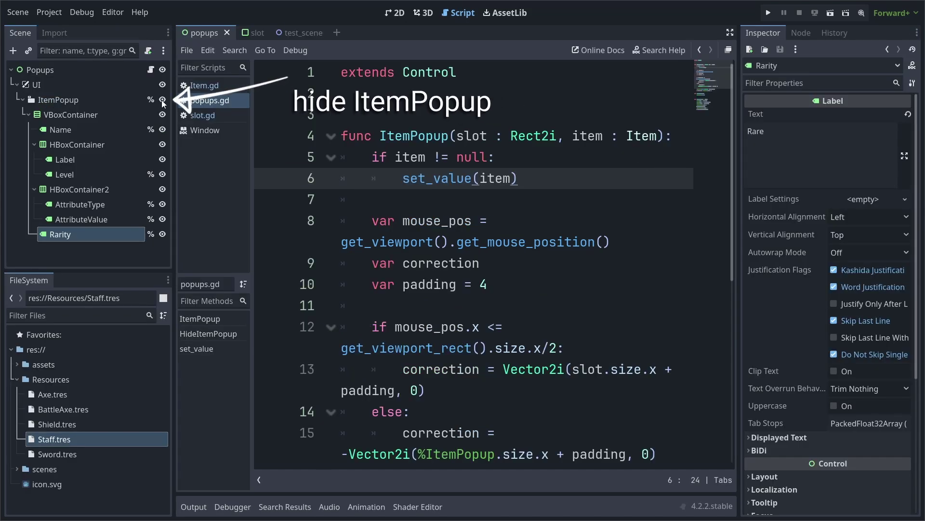
- Assign BattleAxe.tres to Slot3 and Staff.tres to Slot5 in the test scene
click(162, 100)
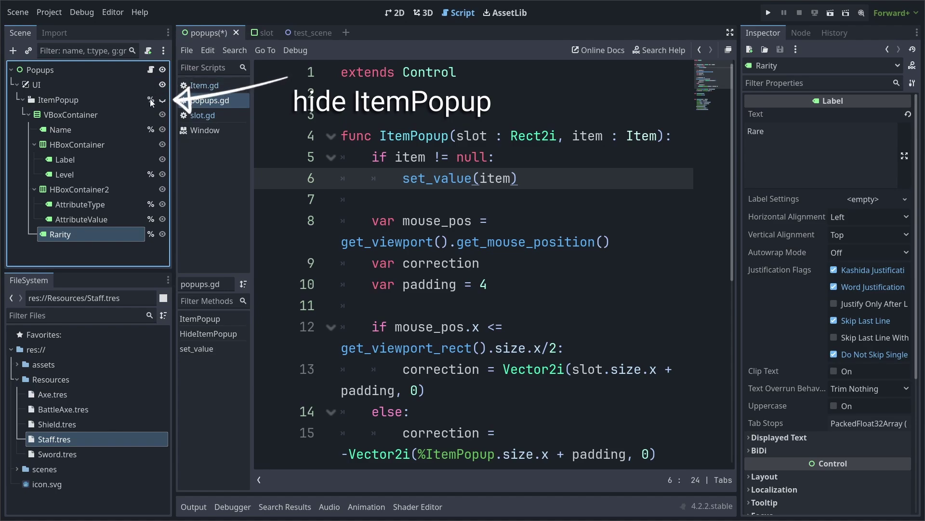
click(301, 33)
click(91, 146)
drag(65, 410, 833, 124)
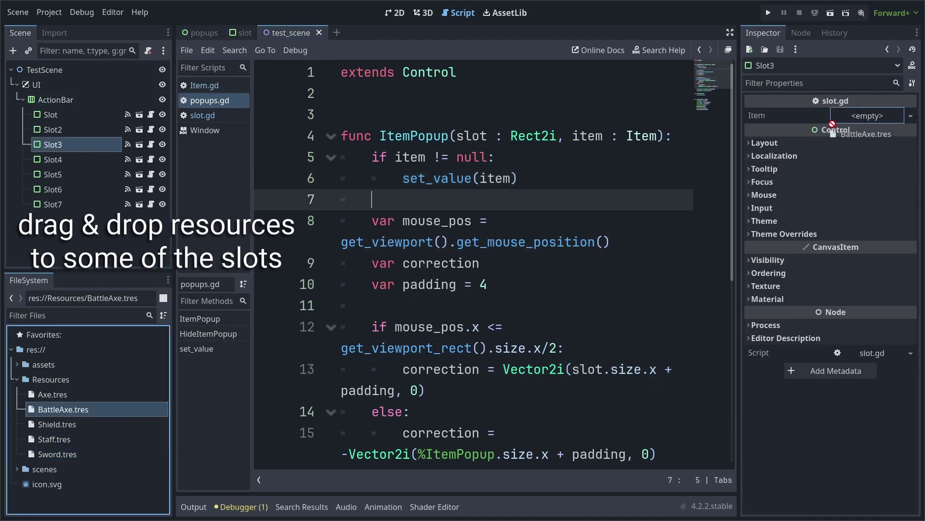
click(78, 438)
click(53, 174)
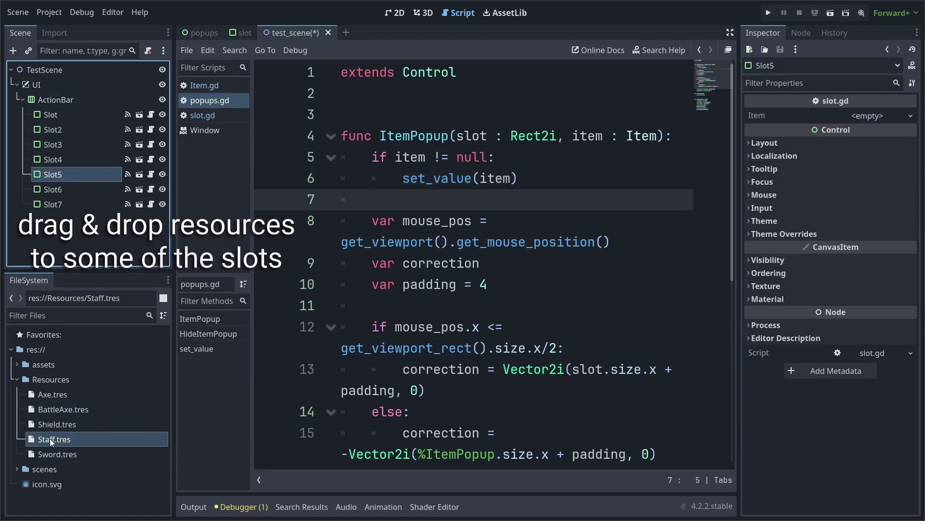
drag(54, 439, 850, 112)
- Run the test scene and check the Battle Axe and Staff popups on hover
key(F6)
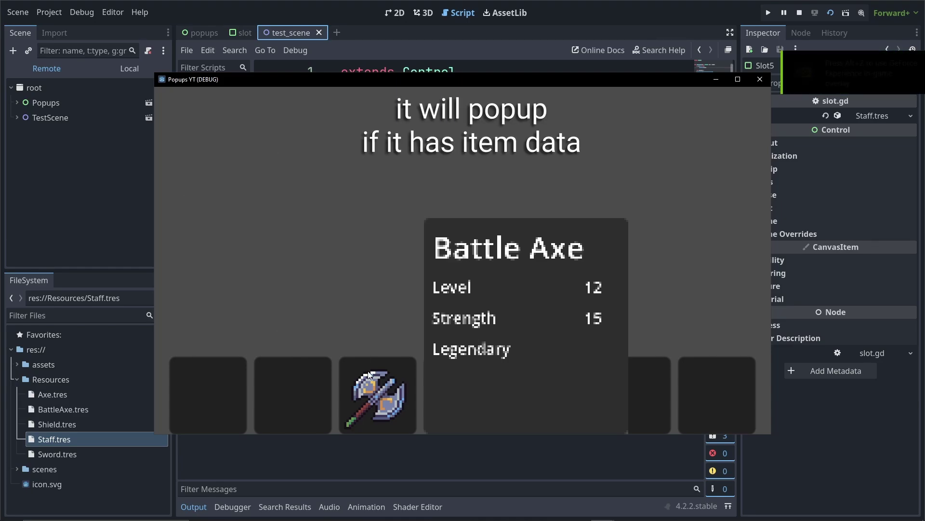
mouse_move(379, 376)
mouse_move(545, 364)
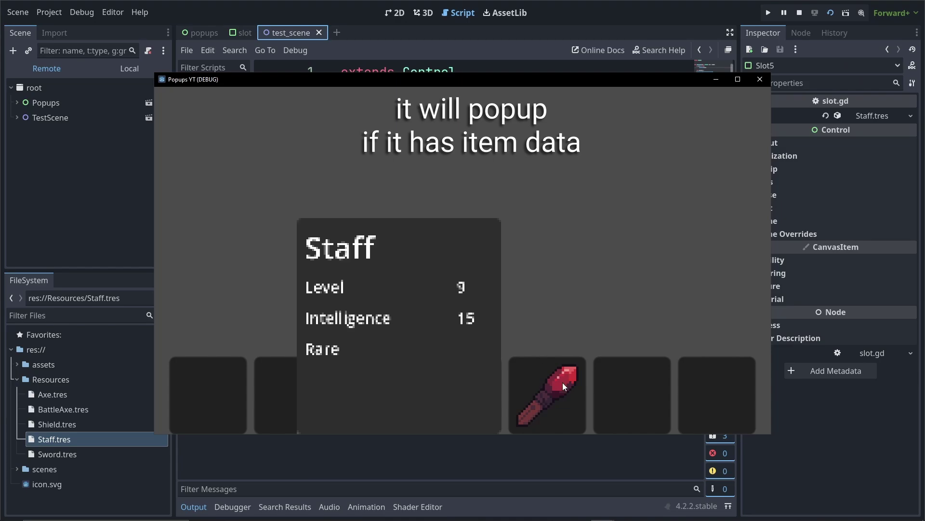
key(F8)
- Rename the axe item to 'Battle Axe LONG NAME' and save it
click(99, 415)
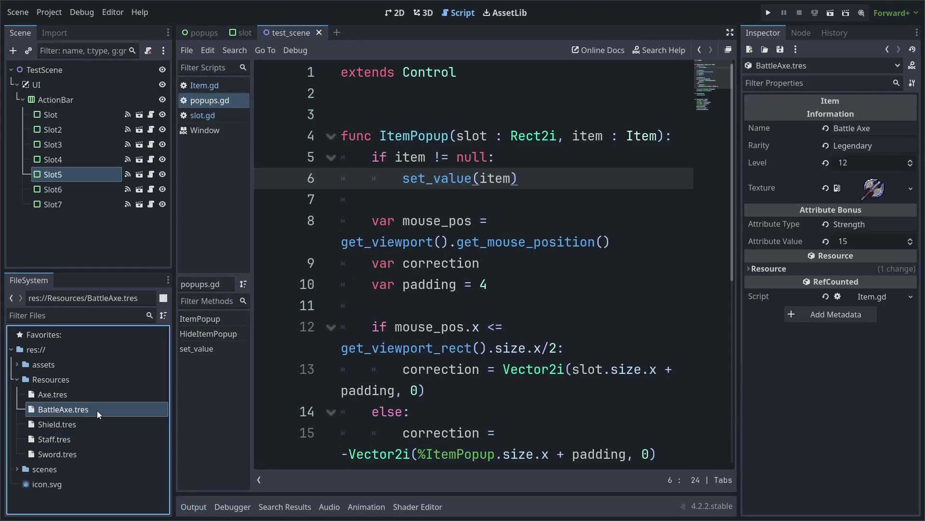
click(868, 128)
text(LON)
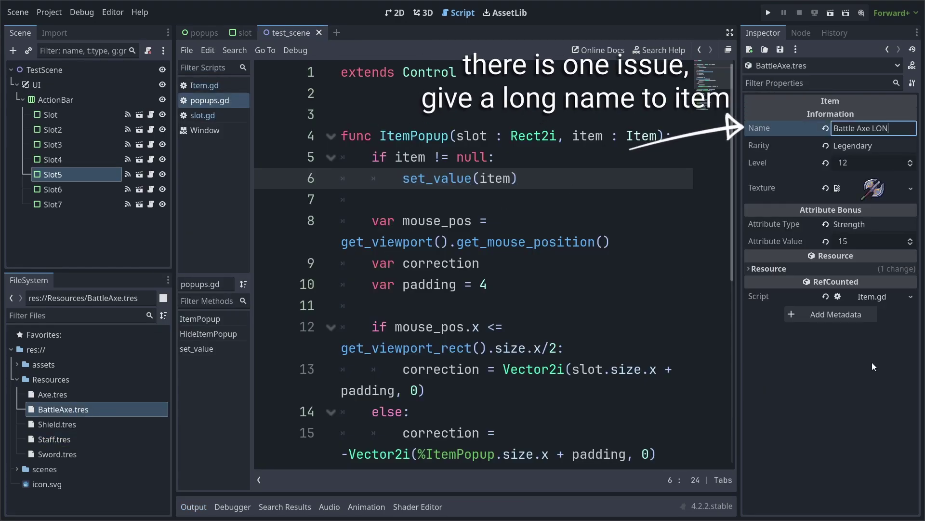
text(G NAME)
key(ctrl+s)
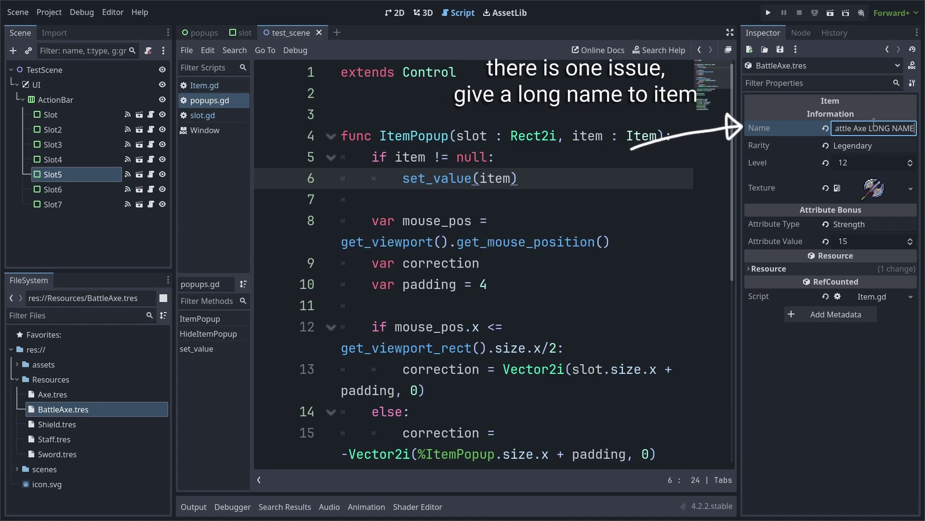
- Run the scene to see how the popup handles the long name
click(830, 13)
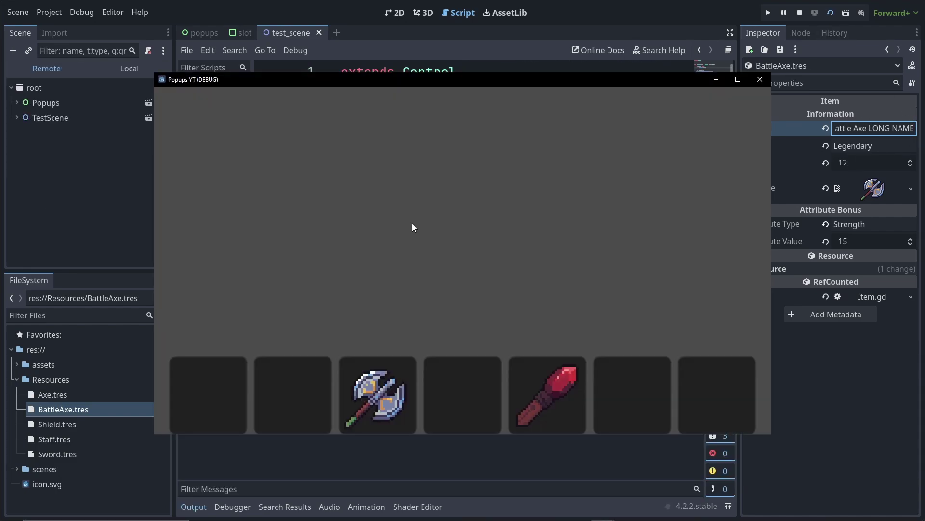
mouse_move(366, 376)
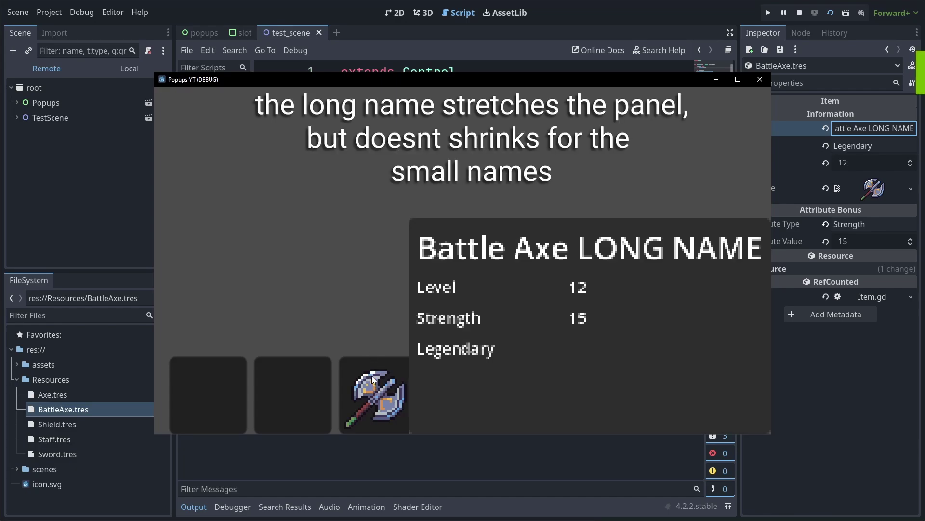
mouse_move(542, 394)
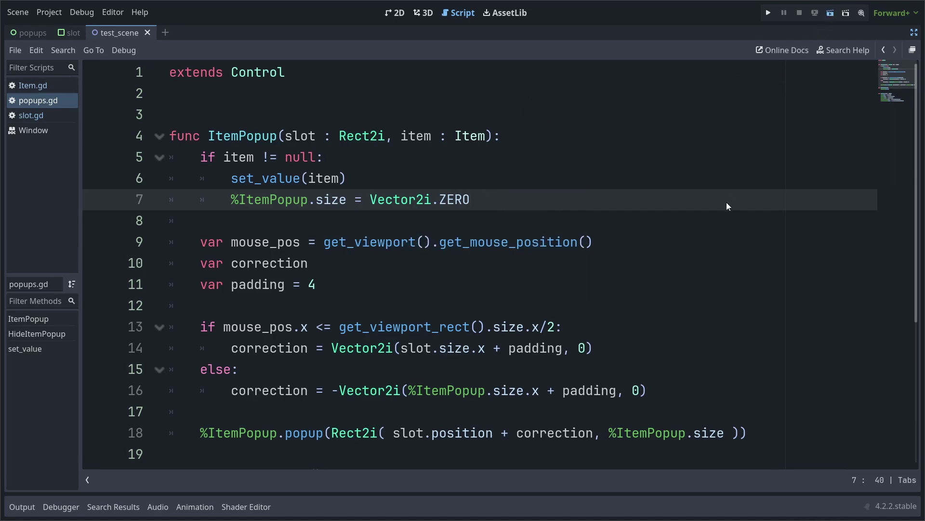
- Rerun the test popup, then restore the axe item's name to Battle Axe
key(F6)
mouse_move(383, 393)
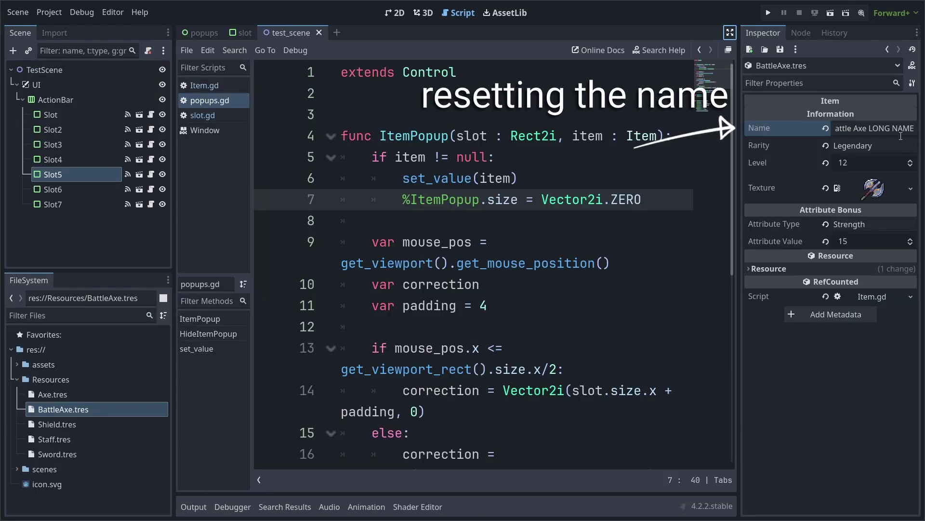
click(901, 134)
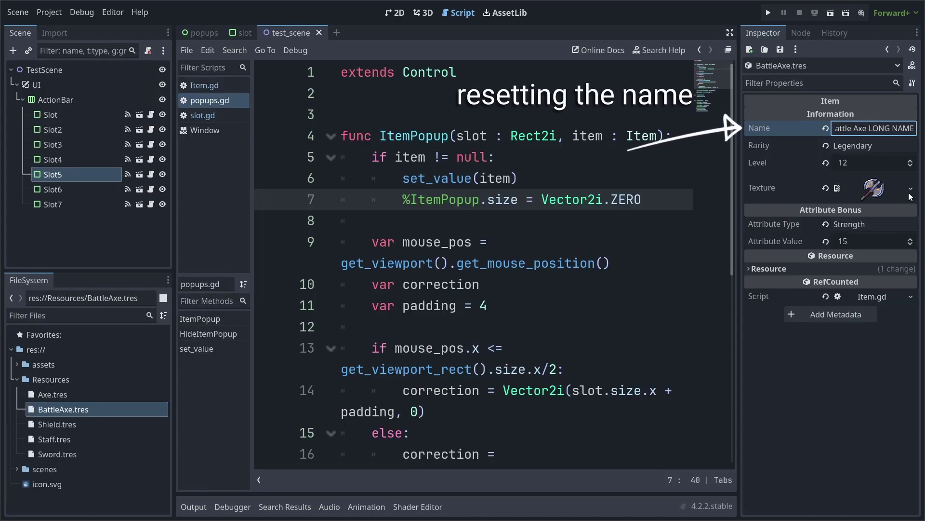
key(BackSpace)
key(BackSpace)
key(BackSpace)
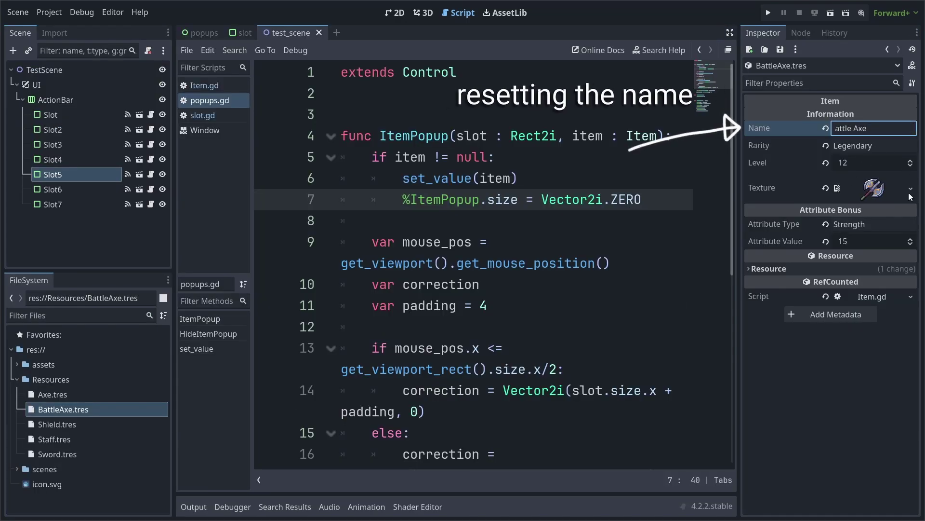
key(Home)
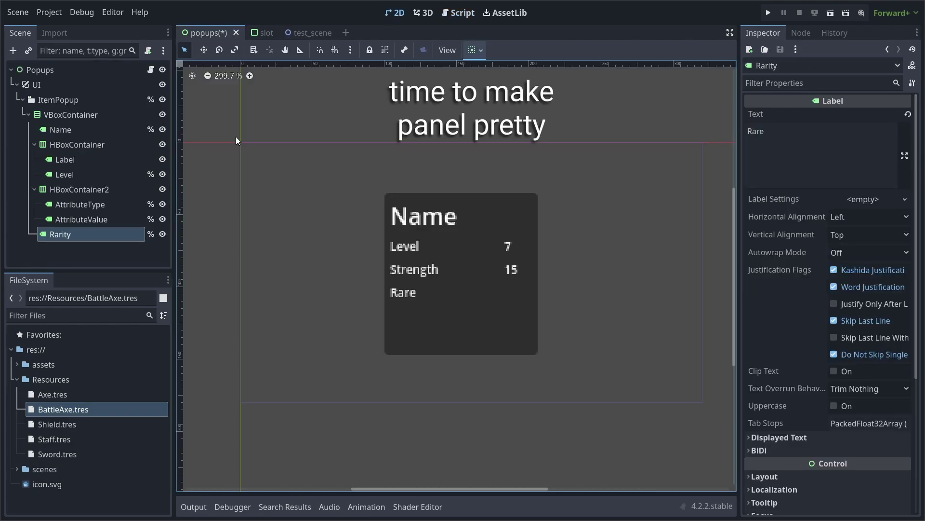
- Give ItemPopup a new StyleBoxFlat as its Panel style override
scroll(468, 291, up, 2)
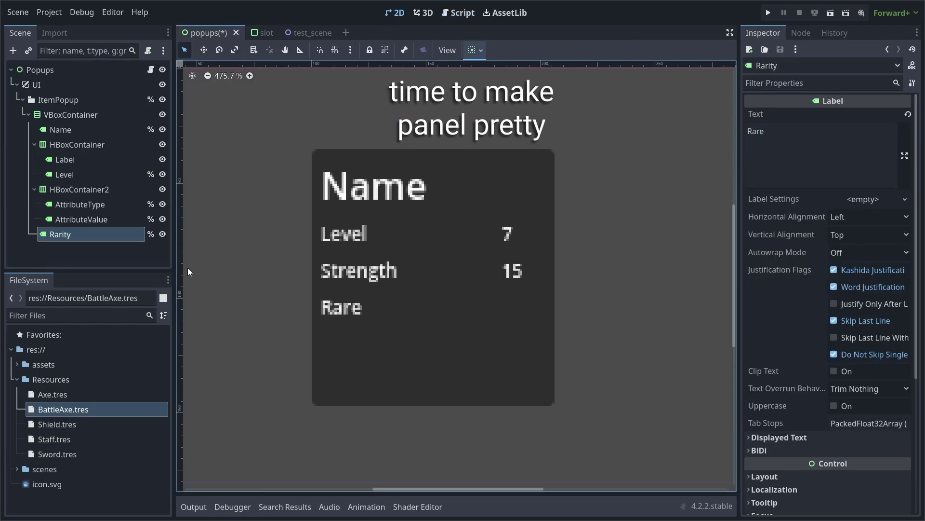
click(57, 100)
scroll(819, 290, down, 2)
click(768, 281)
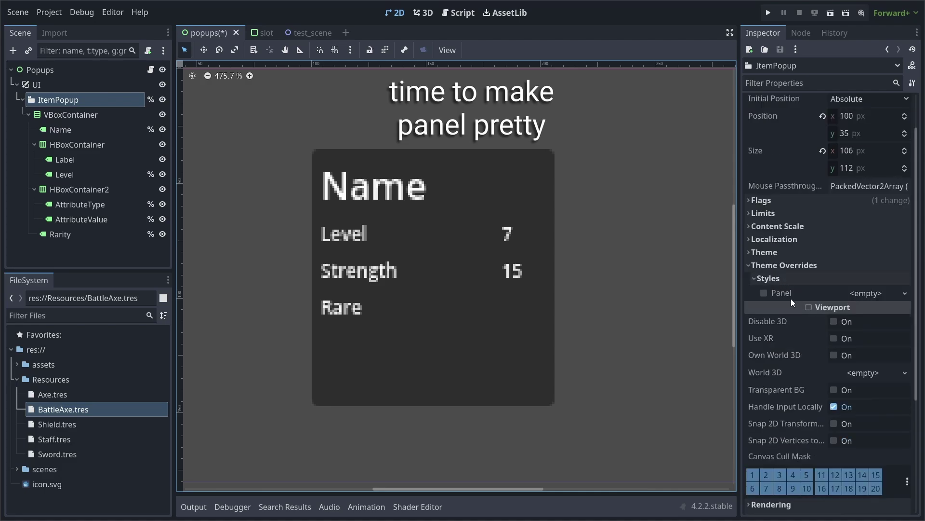
click(844, 294)
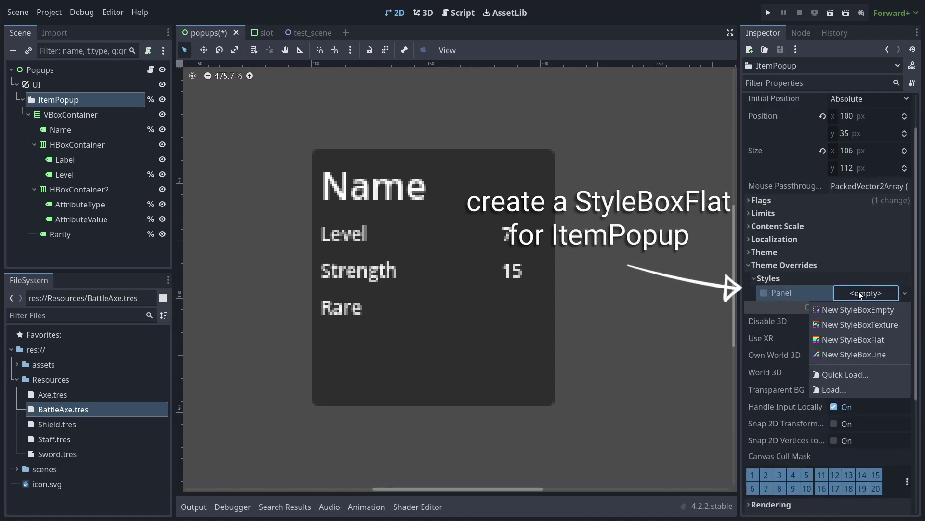
click(866, 337)
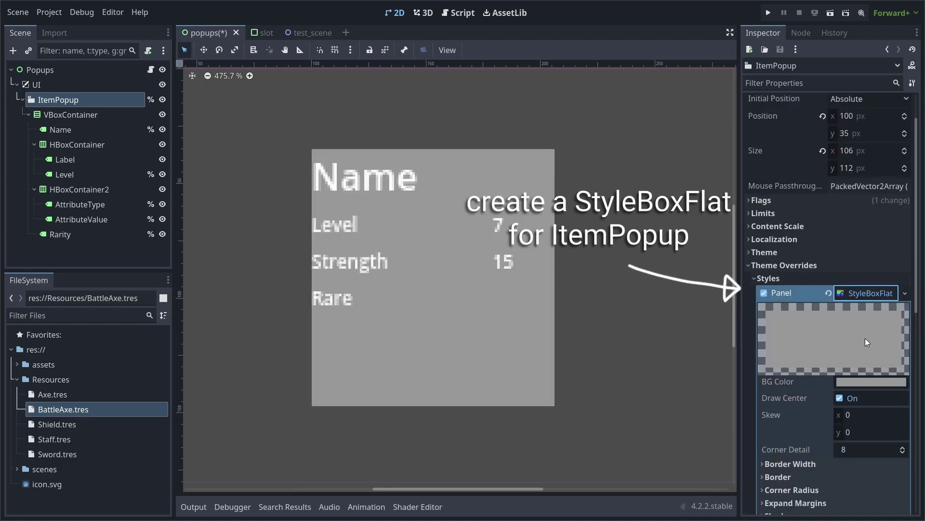
- Set the panel's background colour to tan b89162
scroll(853, 314, down, 3)
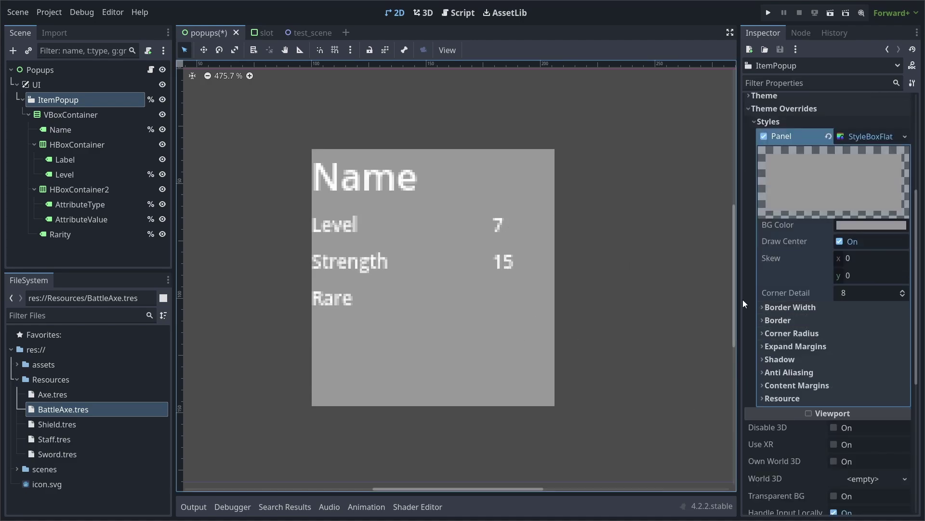
click(860, 225)
drag(849, 316, 851, 319)
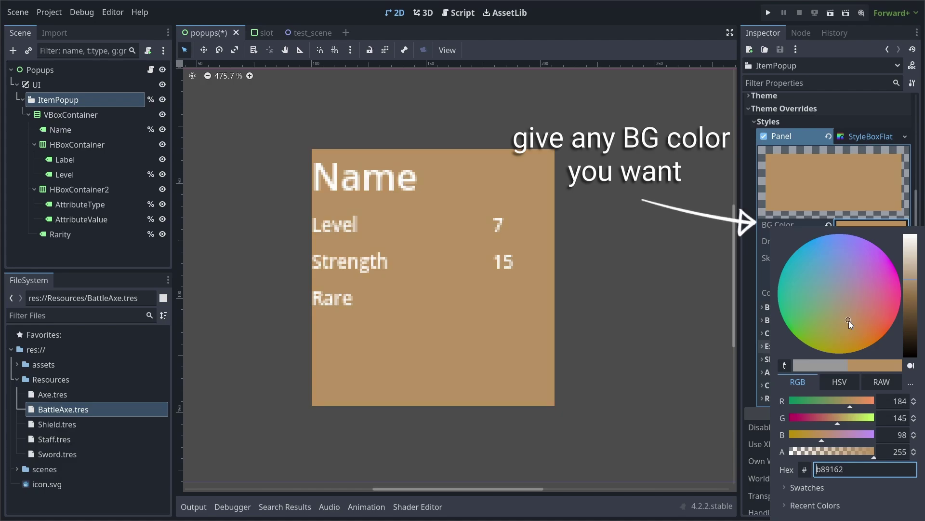
click(710, 340)
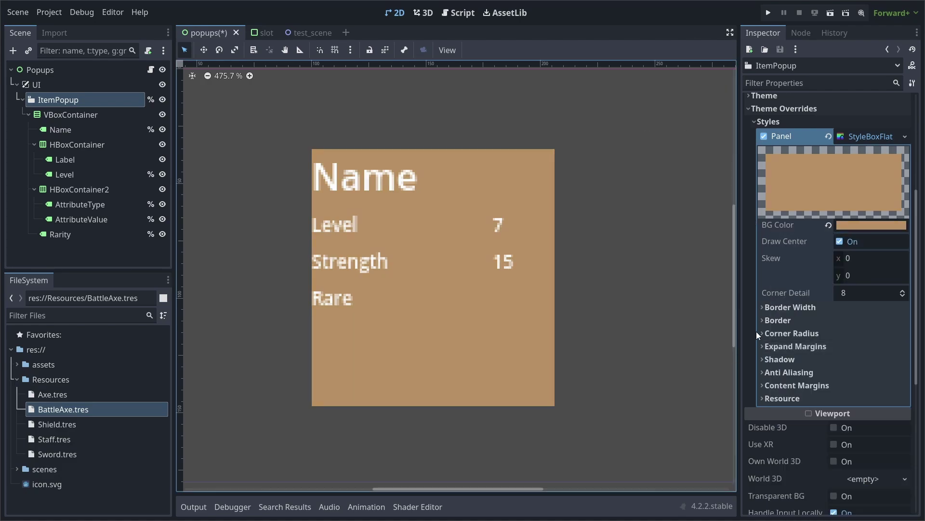
click(796, 307)
- Set the ItemPopup StyleBoxFlat border width to 3 on left, top, right and bottom
click(863, 321)
text(3)
key(Return)
click(864, 338)
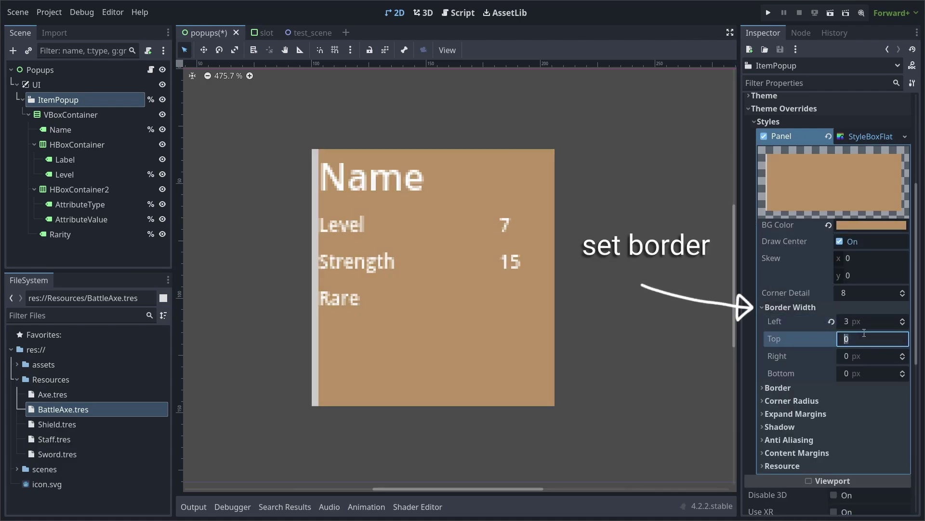
text(3)
key(Return)
click(864, 356)
text(3)
key(Return)
click(866, 373)
text(3)
key(Return)
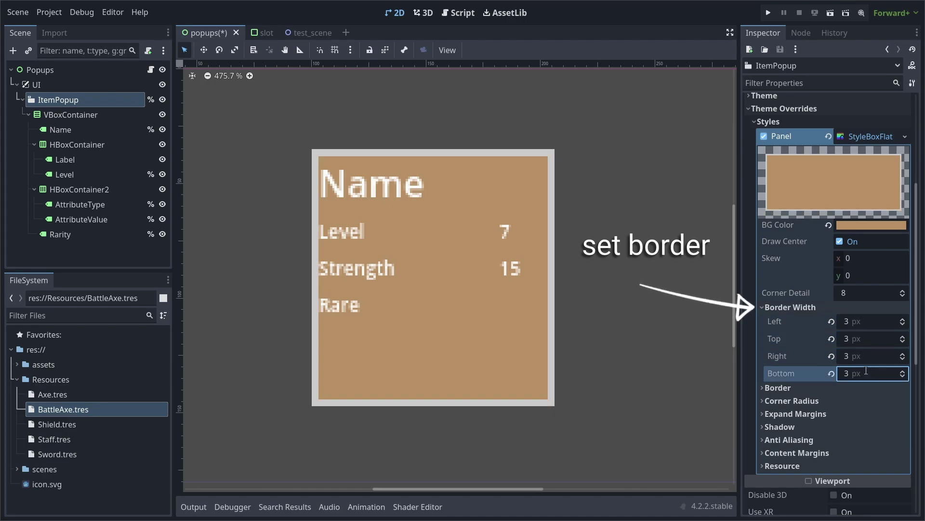
- Enable Border Blend on the StyleBoxFlat and save the popups scene
scroll(755, 293, down, 3)
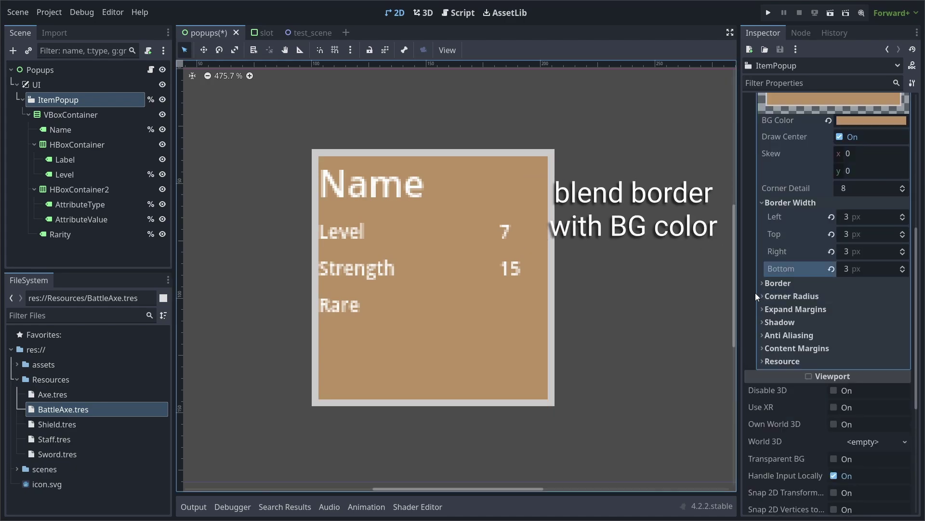
click(766, 284)
click(843, 312)
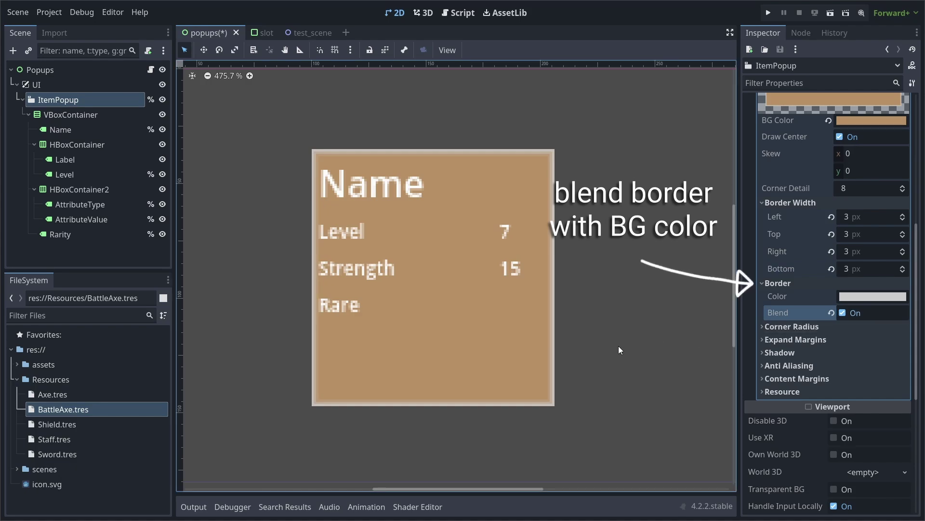
key(ctrl+s)
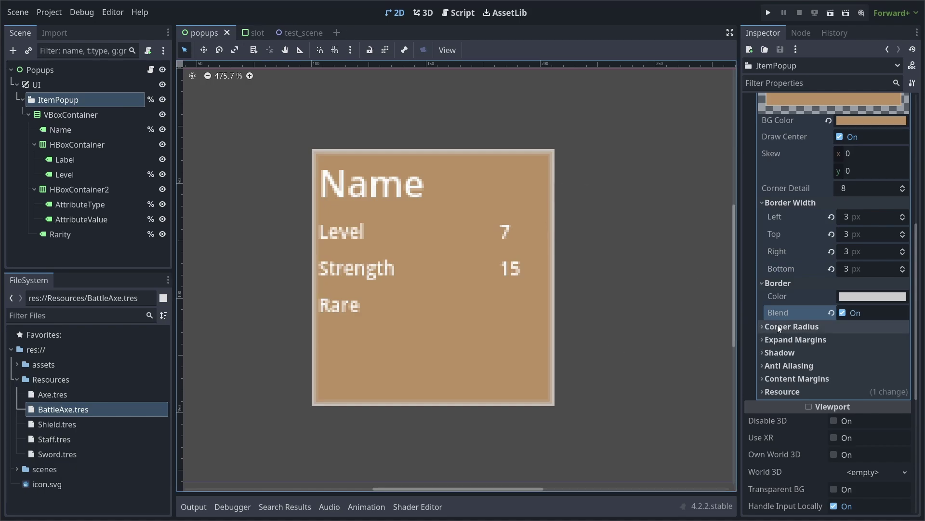
- Set all four corner radii of the panel to 10
click(779, 326)
click(853, 288)
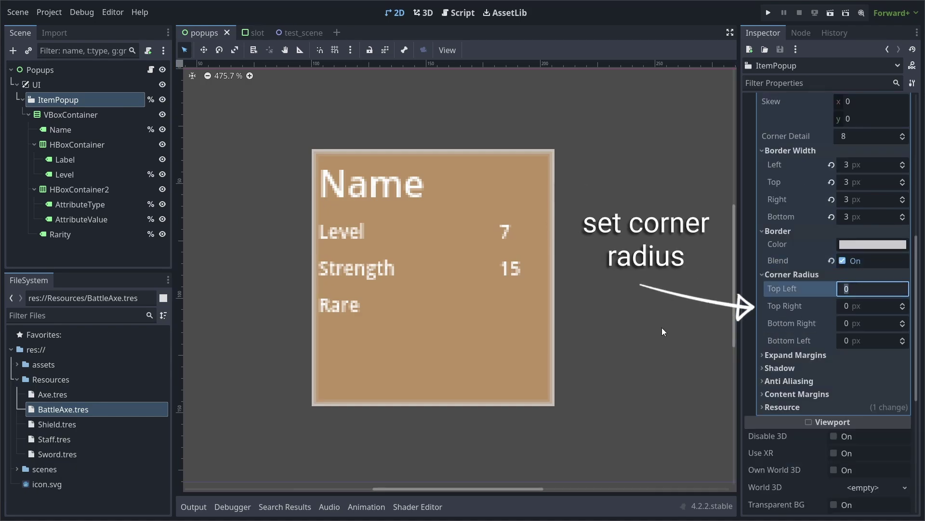
text(10)
key(Return)
click(863, 305)
text(10)
click(855, 323)
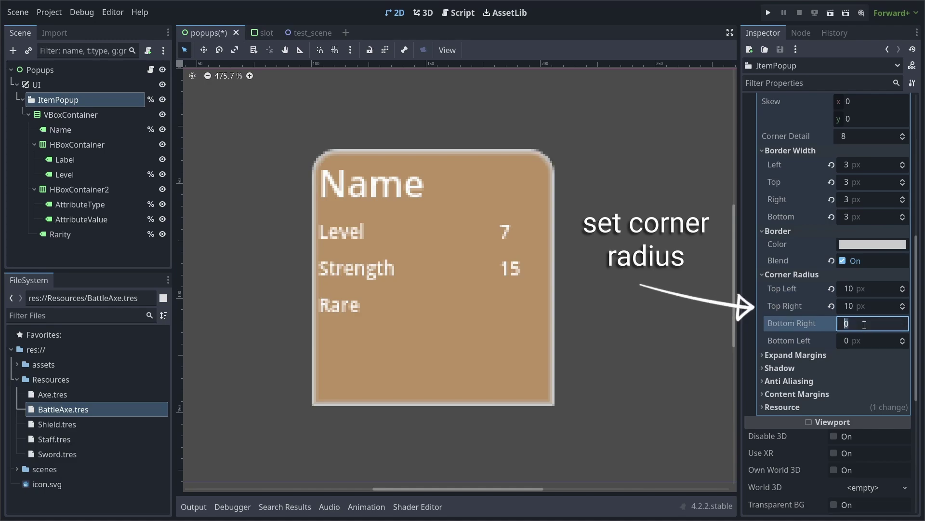
text(10)
click(852, 340)
text(10)
key(Return)
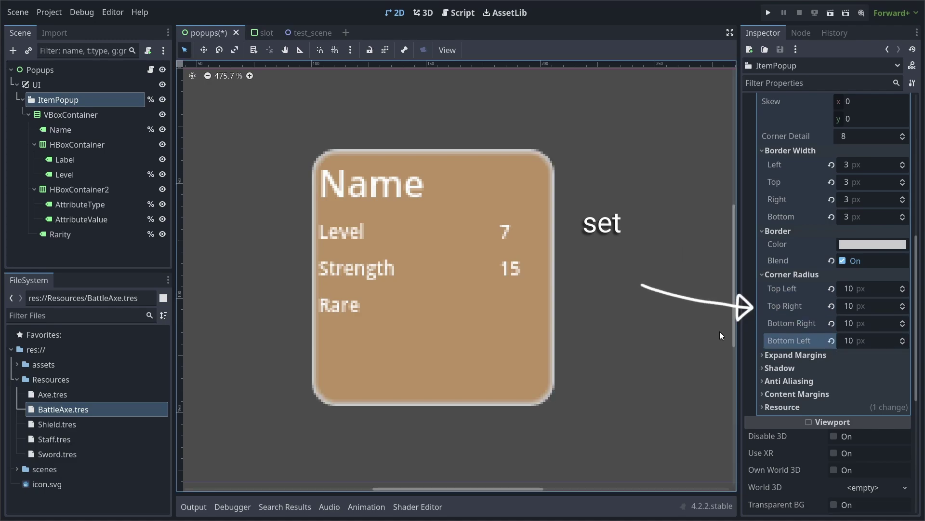
- Set the left, top, right and bottom content margins to 10
scroll(783, 340, down, 2)
click(782, 340)
click(854, 304)
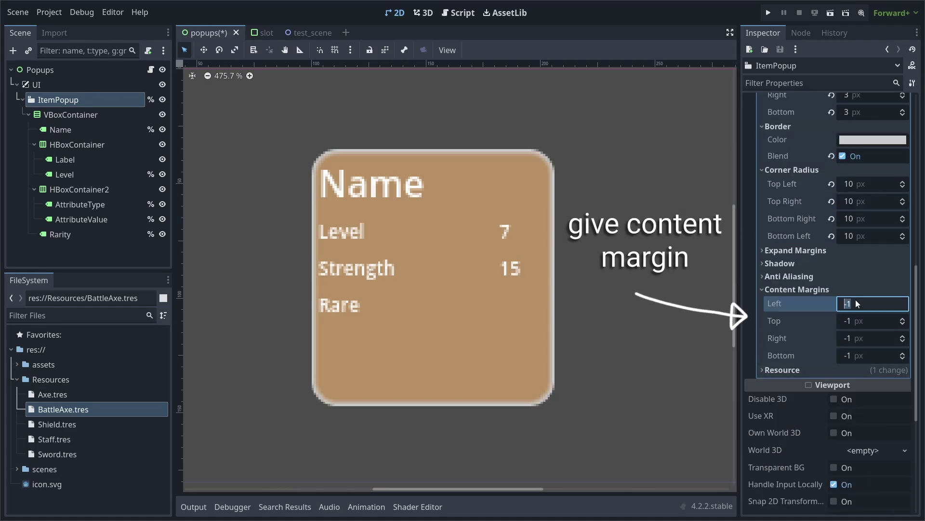
text(10)
key(Return)
click(871, 320)
text(10)
key(Return)
click(865, 337)
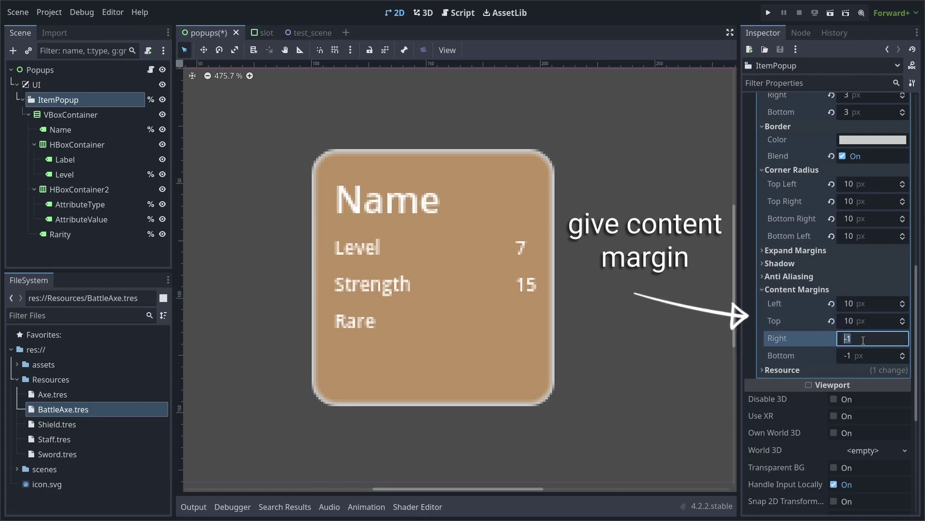
text(10)
key(Return)
click(863, 355)
key(Return)
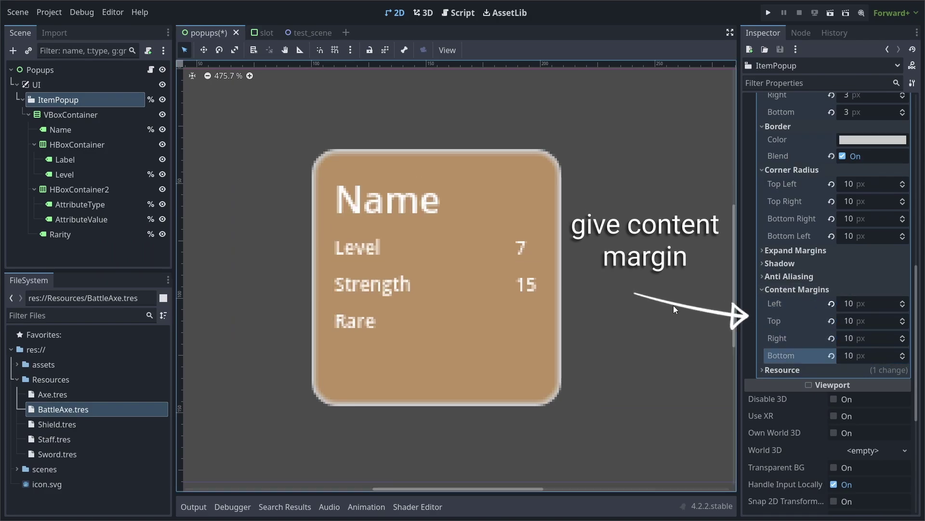
scroll(478, 380, up, 1)
scroll(372, 273, up, 1)
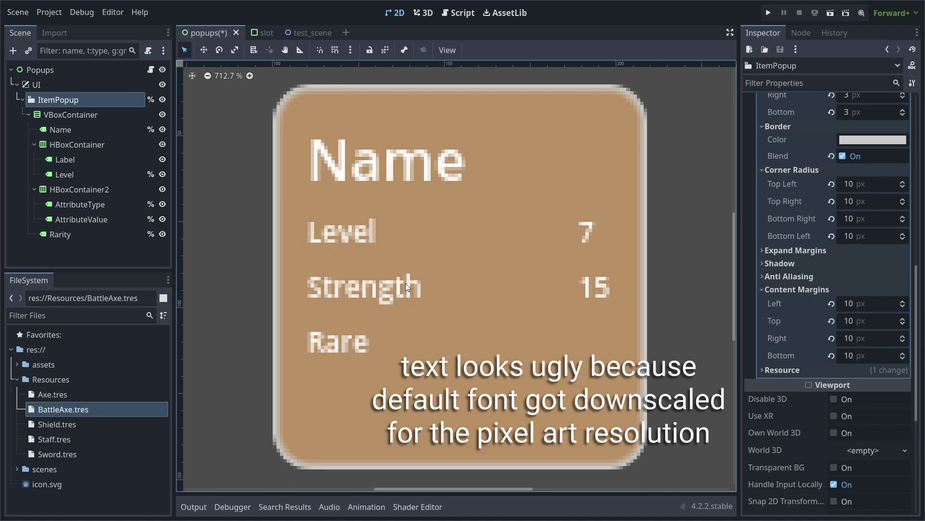
- Save the scene and check the 320x180 viewport size under Project Settings > Display > Window
key(ctrl+s)
click(49, 12)
click(67, 25)
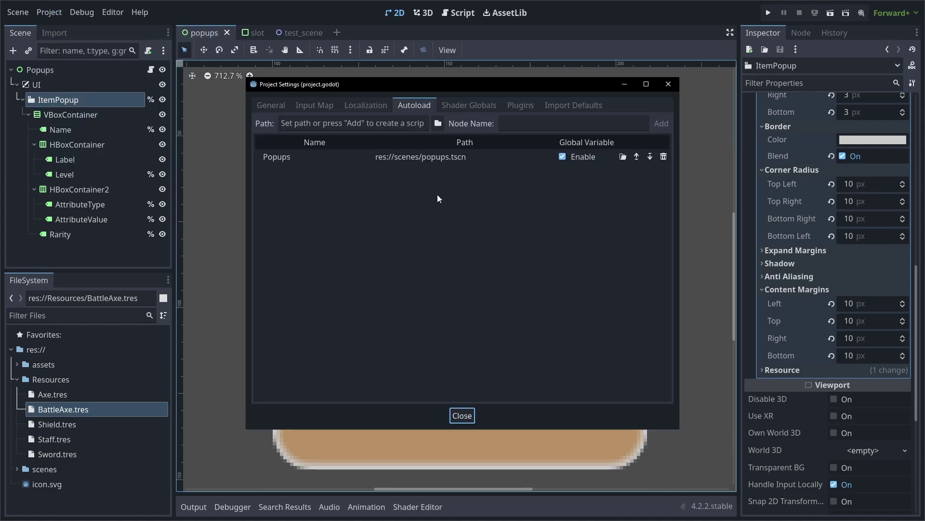
click(284, 235)
drag(536, 84, 813, 58)
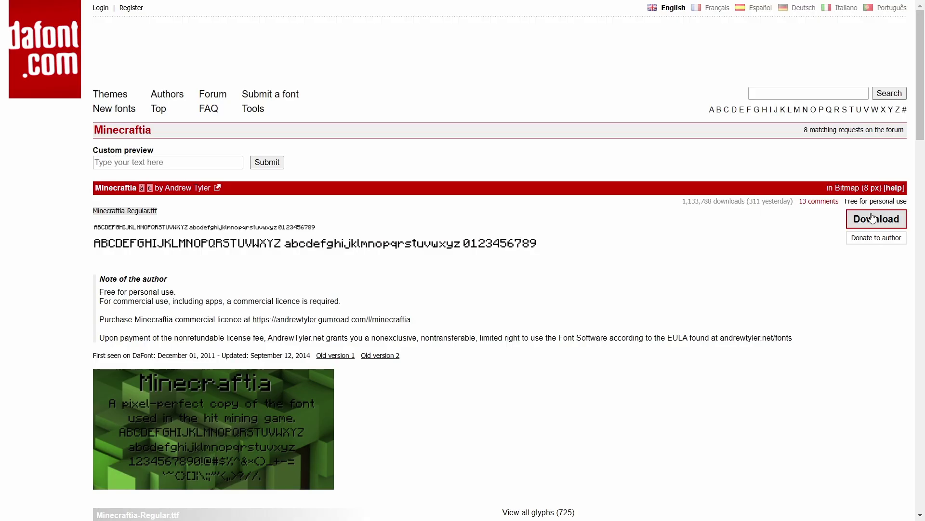
mouse_move(870, 190)
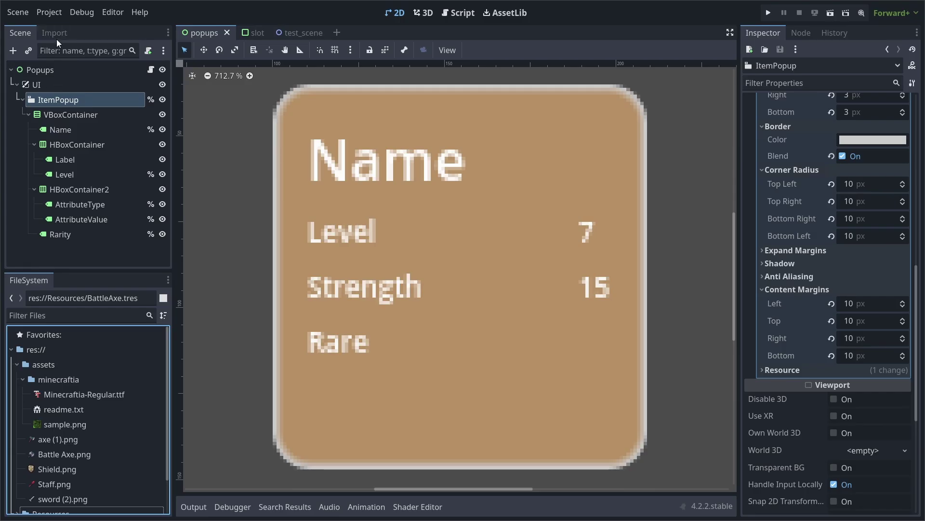
- Load assets/minecraftia/Minecraftia-Regular.ttf as GUI > Theme > Custom Font, then save and restart
click(49, 12)
click(60, 28)
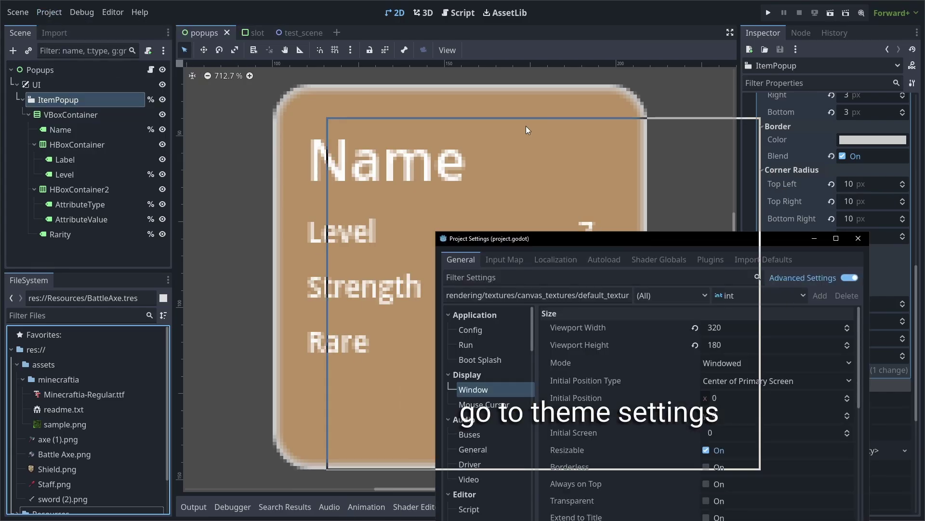
text(font)
click(362, 215)
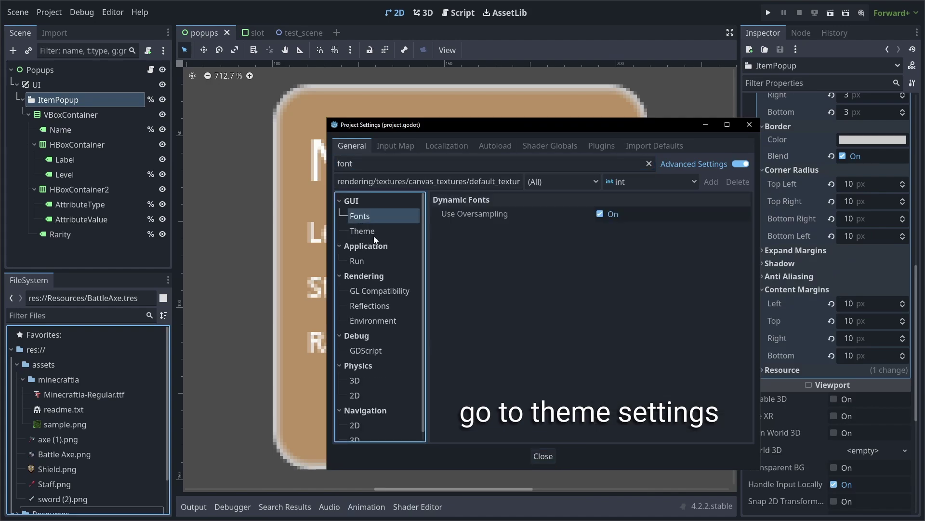
click(366, 230)
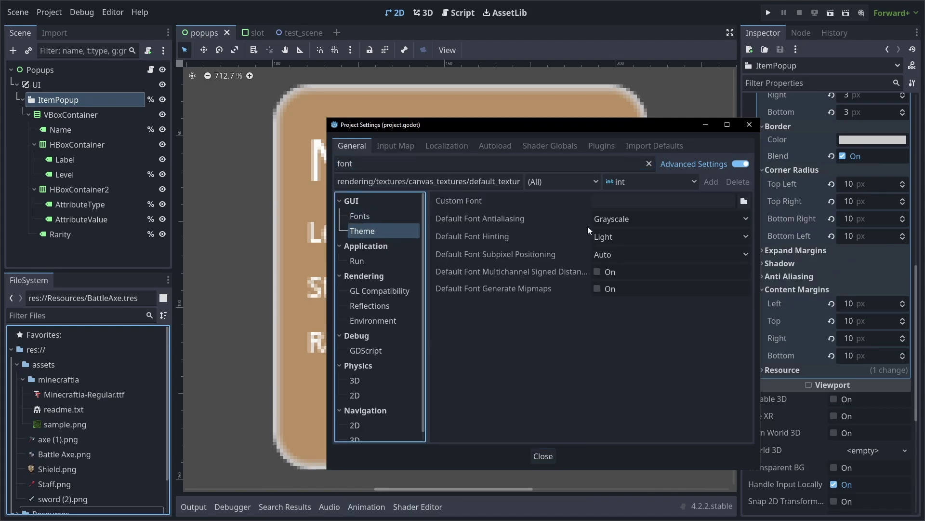
click(744, 200)
double_click(315, 149)
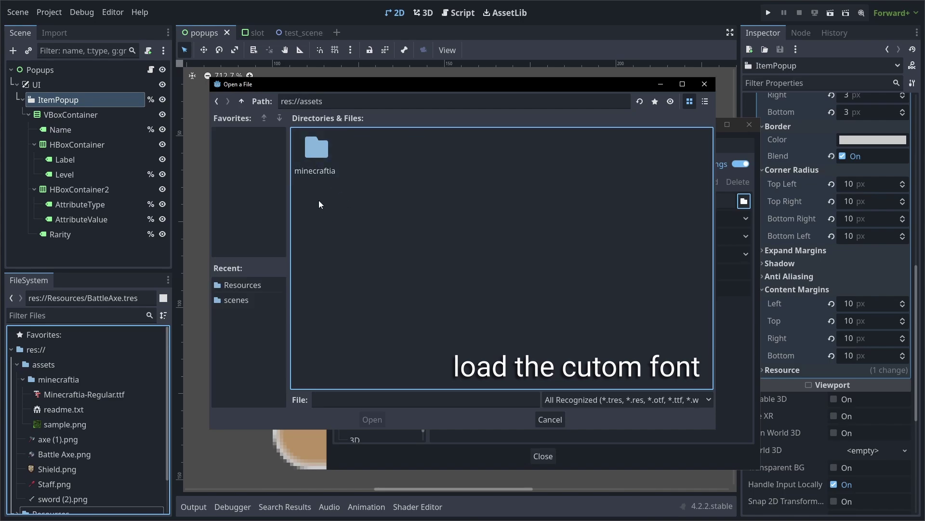
double_click(316, 149)
click(314, 139)
click(373, 418)
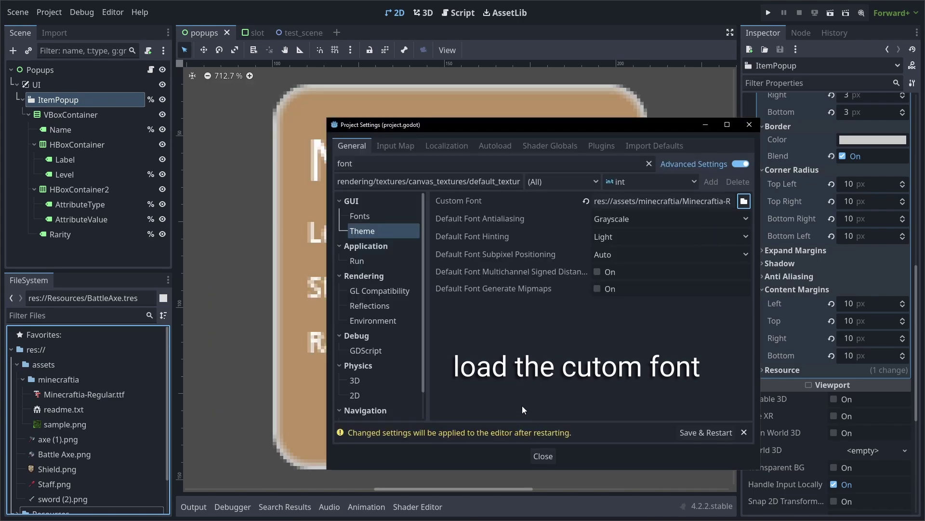
click(710, 431)
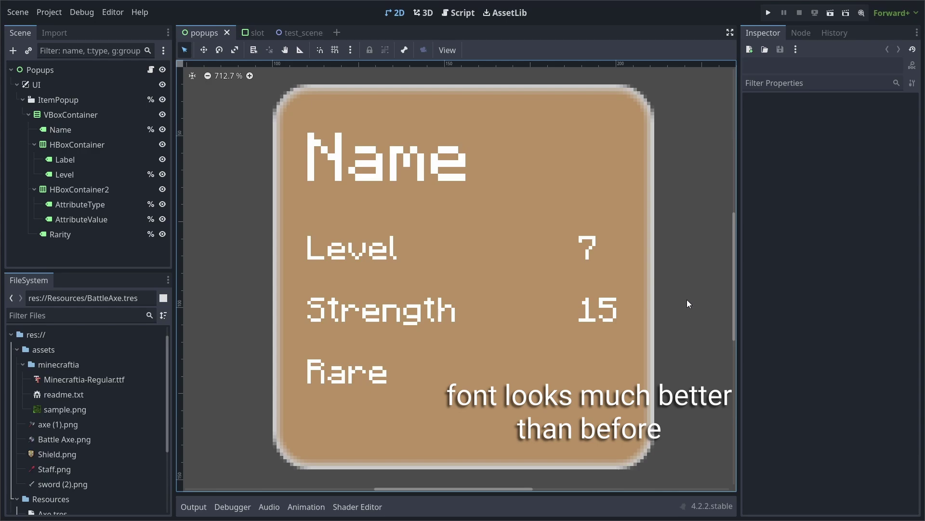
- Add a font size override to the Name label, trying 16 then 8 px
click(83, 128)
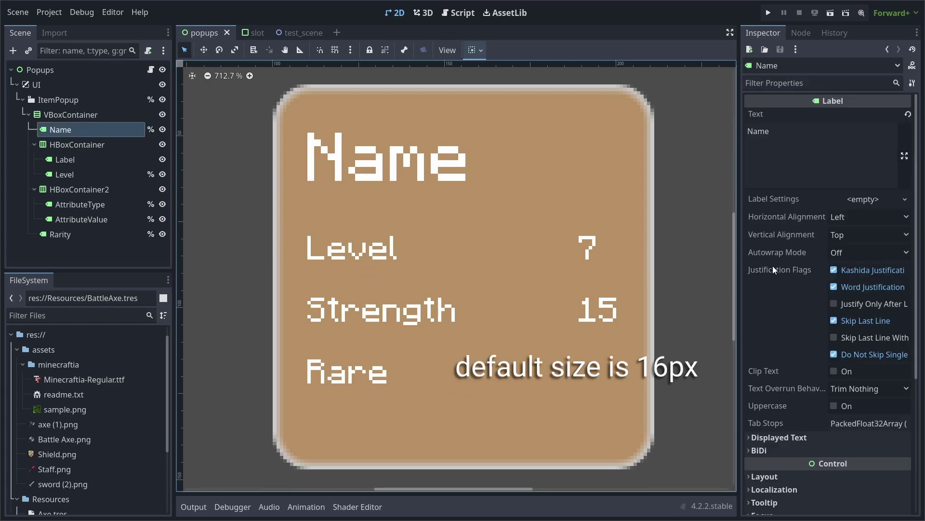
scroll(776, 261, down, 10)
click(784, 368)
click(777, 354)
click(866, 368)
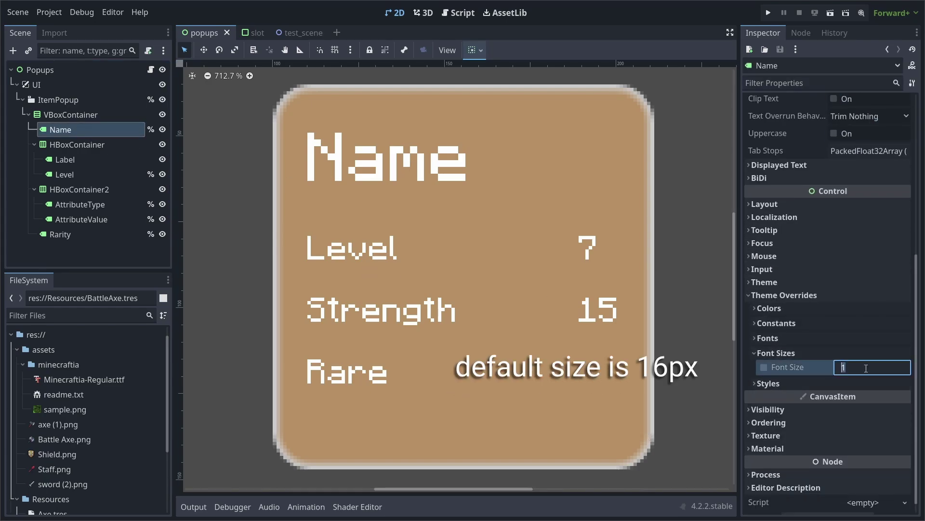
text(6)
key(Return)
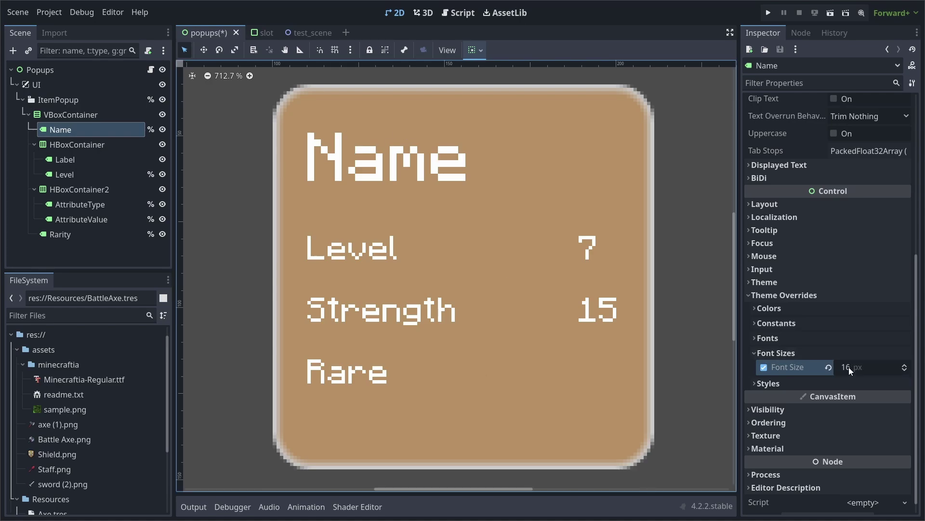
click(849, 367)
text(8)
key(Return)
- Try 24, 32 and 28 px for Name before settling on 16 px
click(866, 367)
text(24)
key(Return)
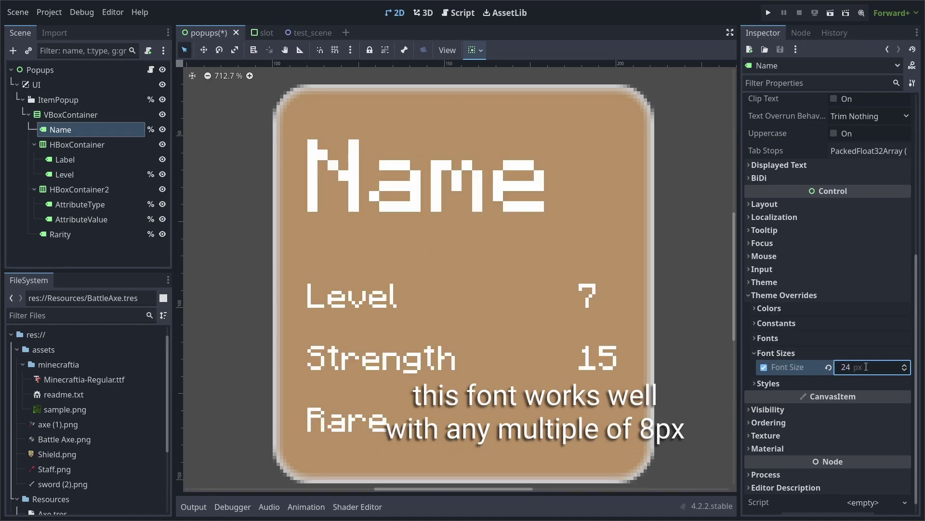
click(863, 366)
text(32)
key(Return)
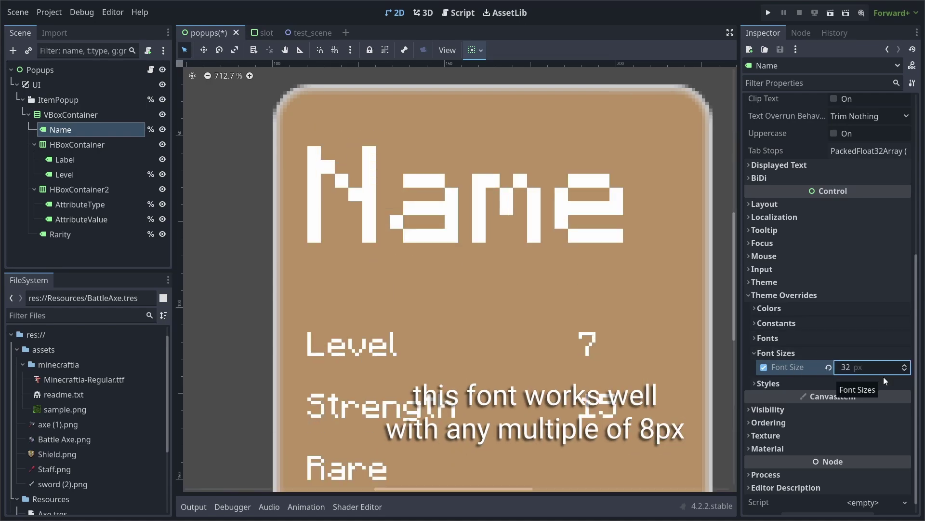
click(864, 368)
text(2)
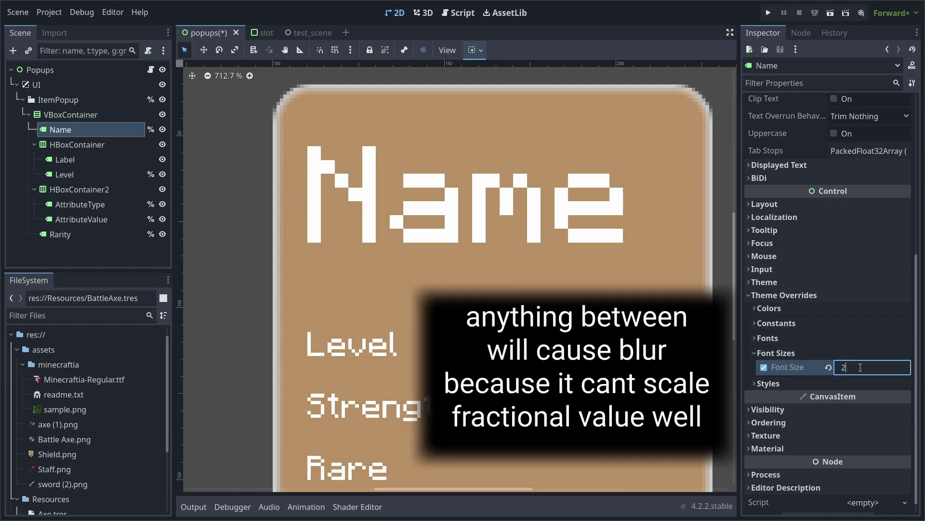
key(Return)
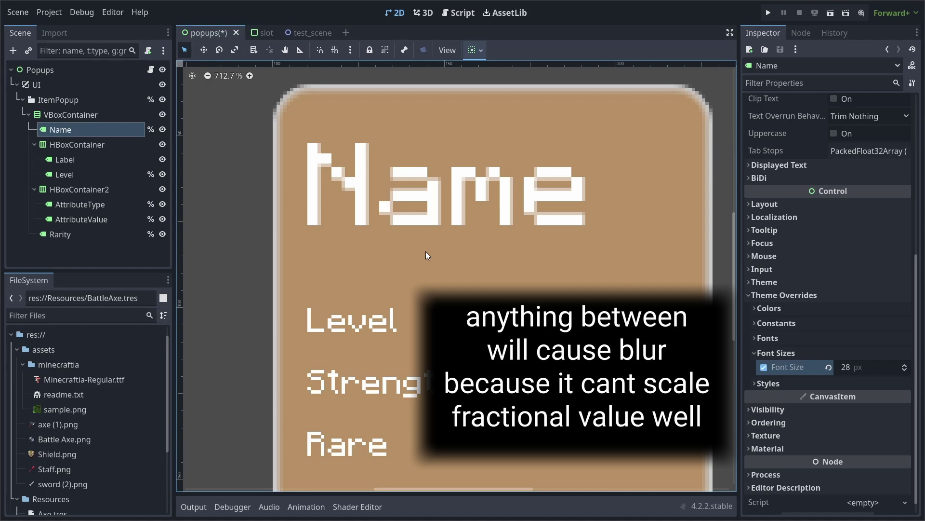
click(860, 366)
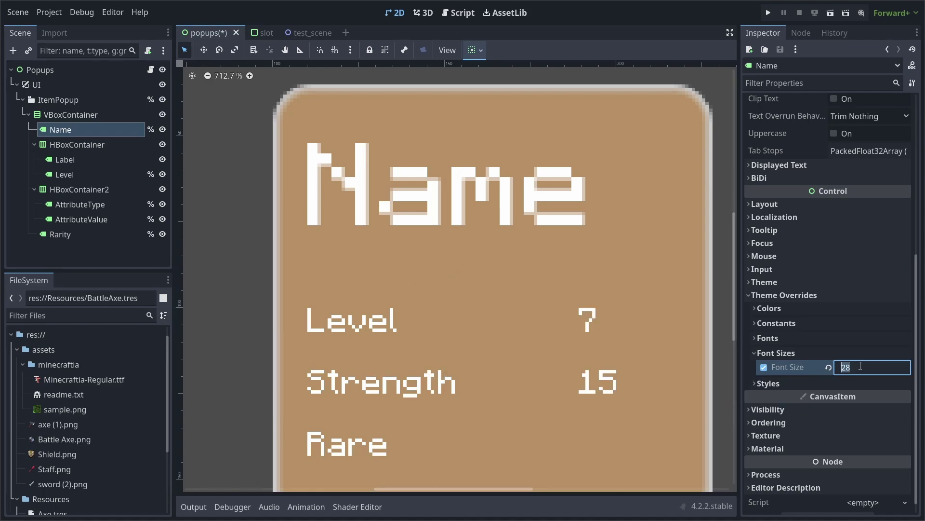
text(16)
key(Return)
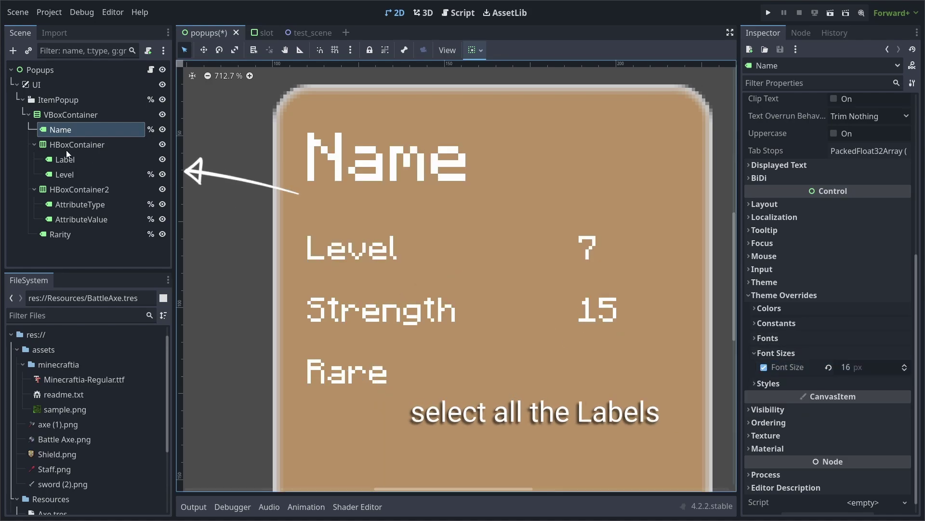
- Add Label, Level, AttributeType, AttributeValue and Rarity to the selection with Name
ctrl+click(67, 160)
ctrl+click(77, 175)
ctrl+click(80, 205)
ctrl+click(81, 220)
ctrl+click(86, 234)
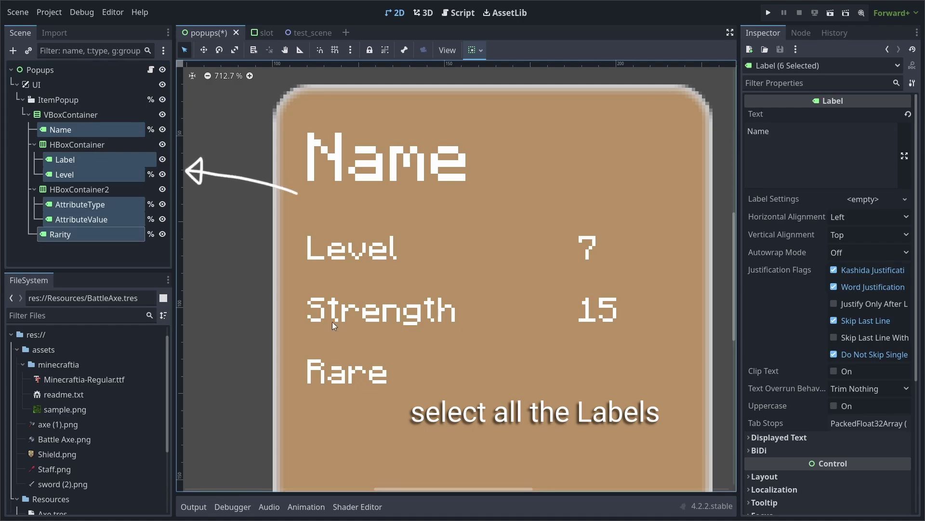
- Give all six labels a dark grey 434343 Font Shadow Color override and save
scroll(799, 268, down, 3)
click(784, 373)
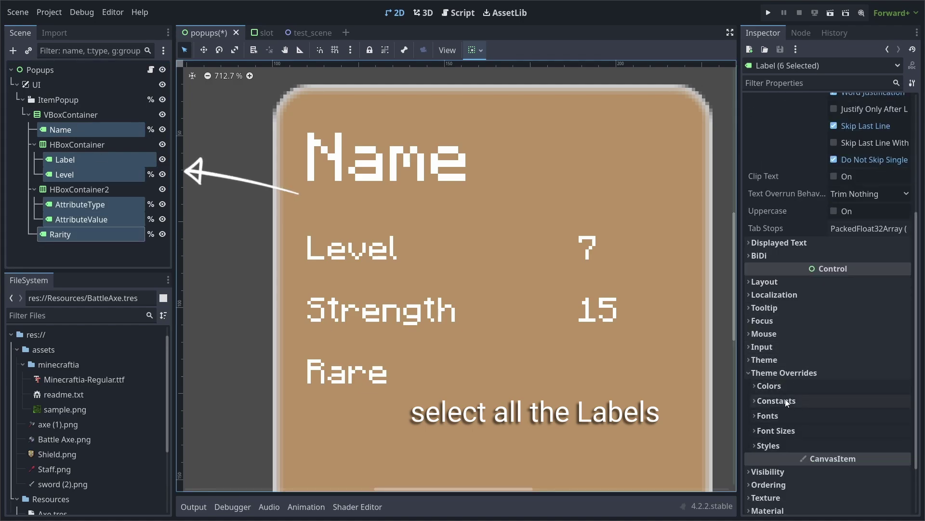
click(770, 386)
click(764, 415)
click(873, 415)
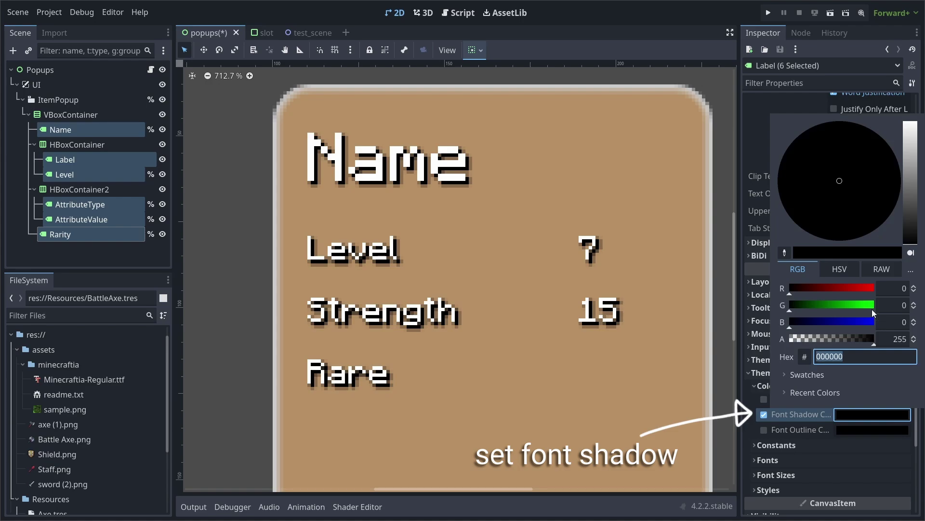
click(911, 215)
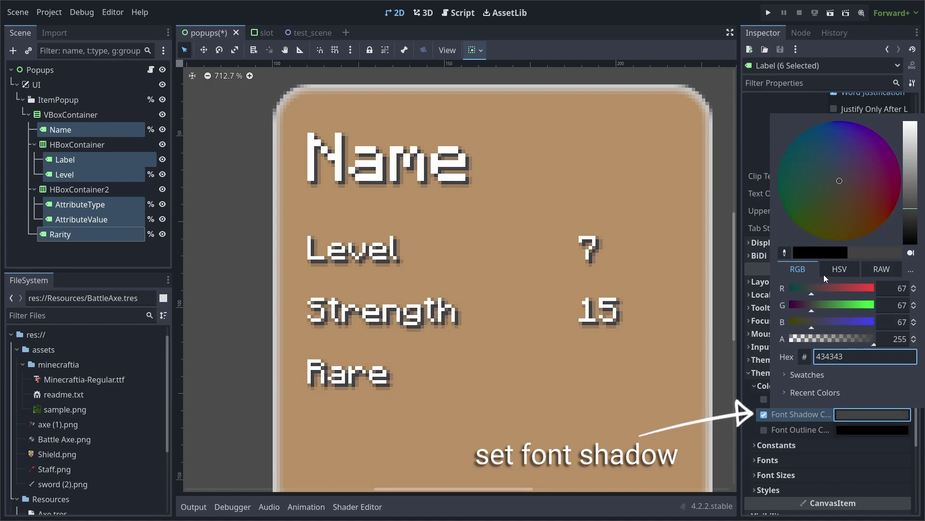
click(913, 216)
click(501, 381)
key(ctrl+s)
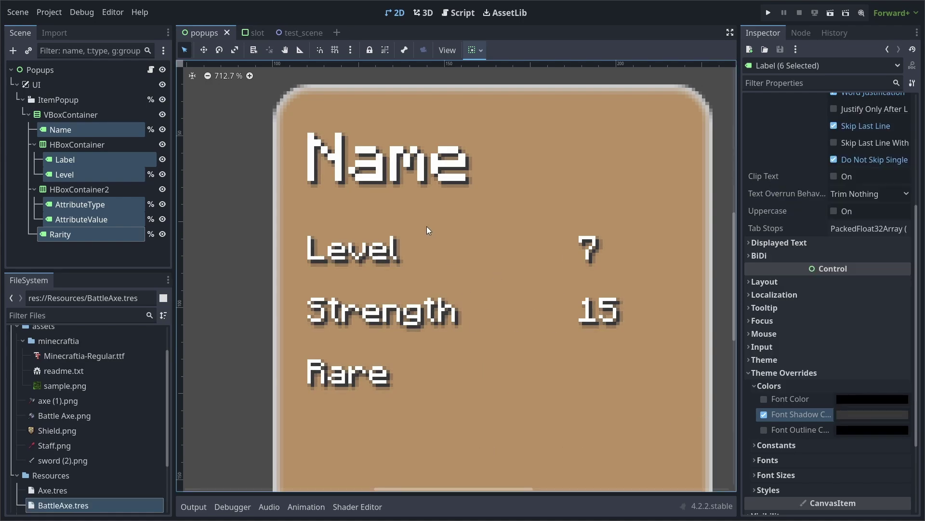
scroll(426, 227, down, 4)
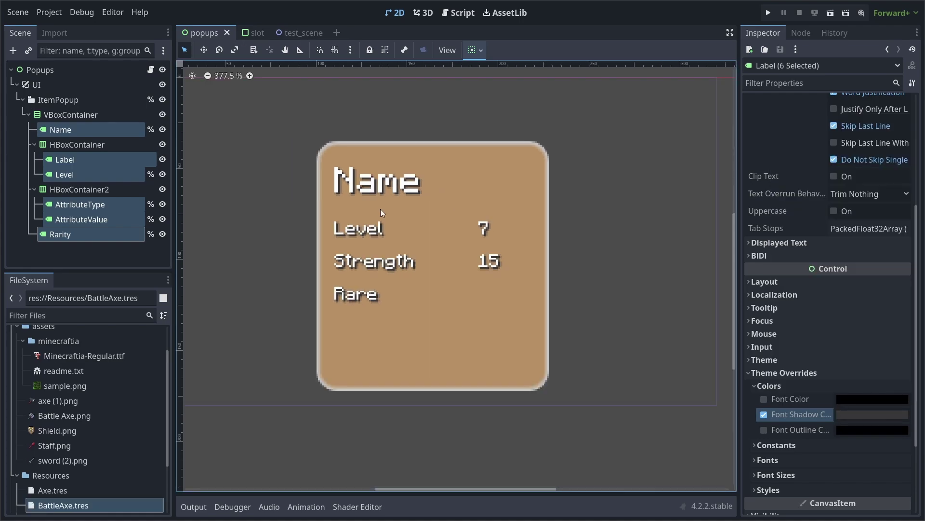
click(162, 99)
key(F5)
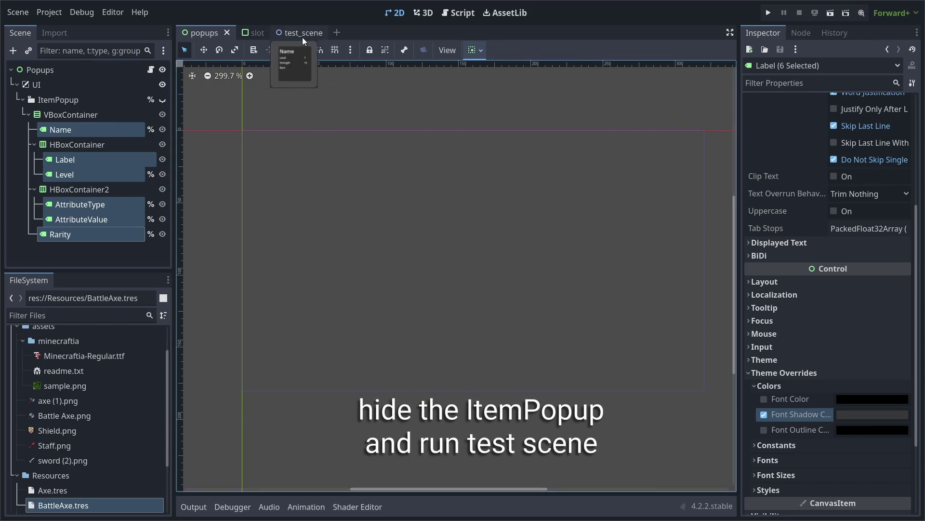
click(308, 32)
key(F6)
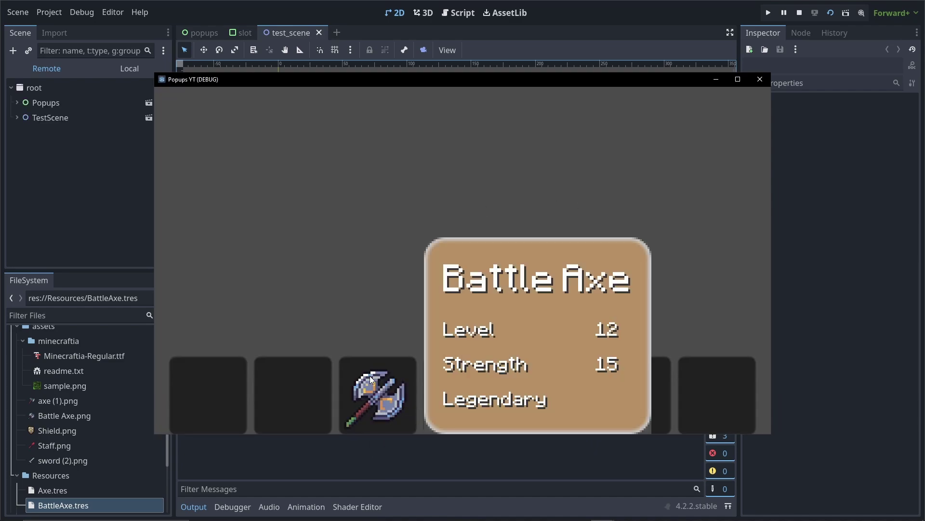
mouse_move(378, 375)
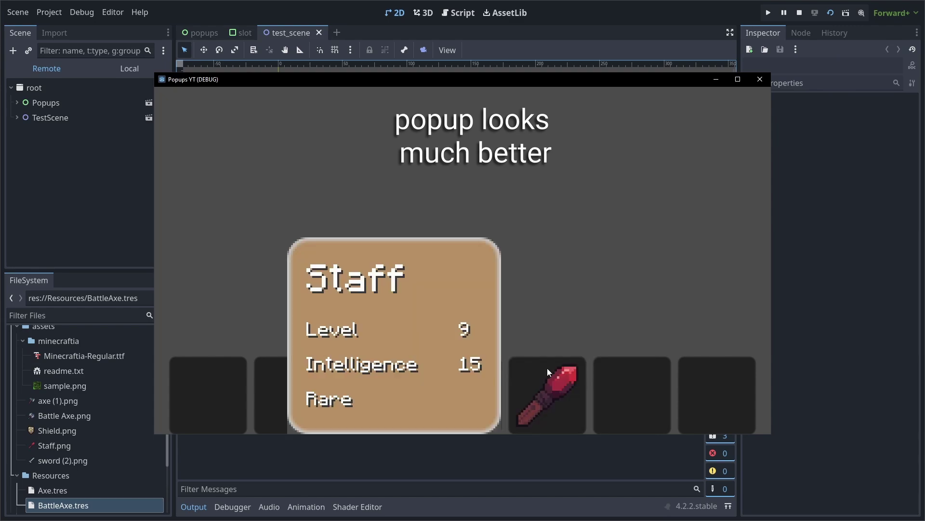
mouse_move(549, 376)
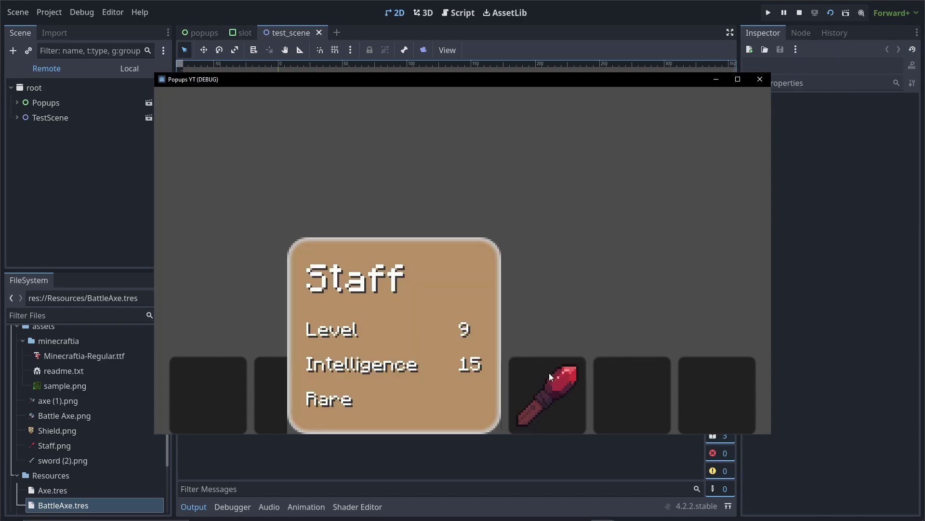
key(F8)
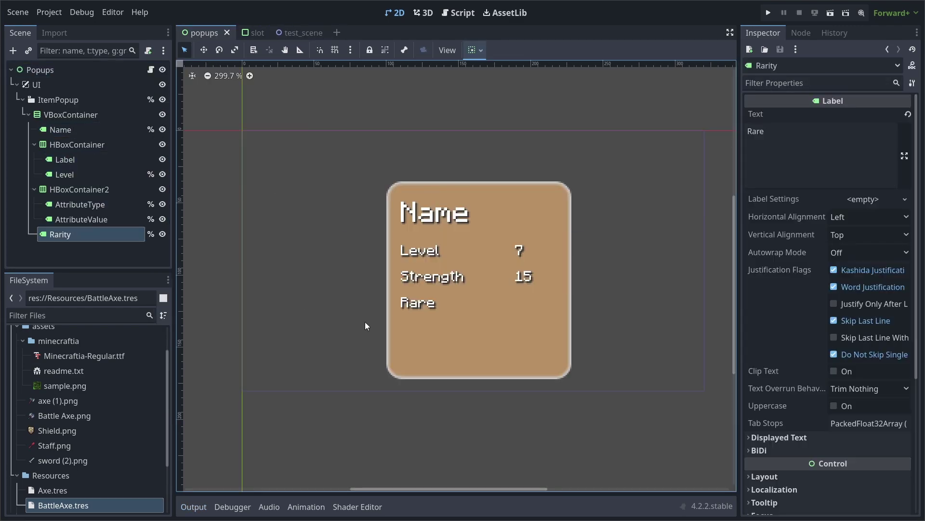
- Change the Rarity node's type to RichTextLabel
right_click(56, 233)
click(82, 321)
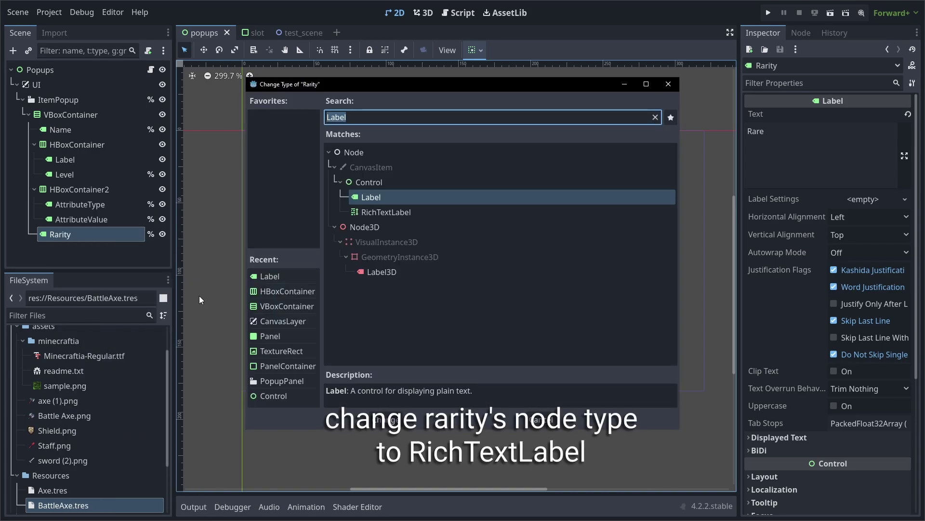
click(413, 213)
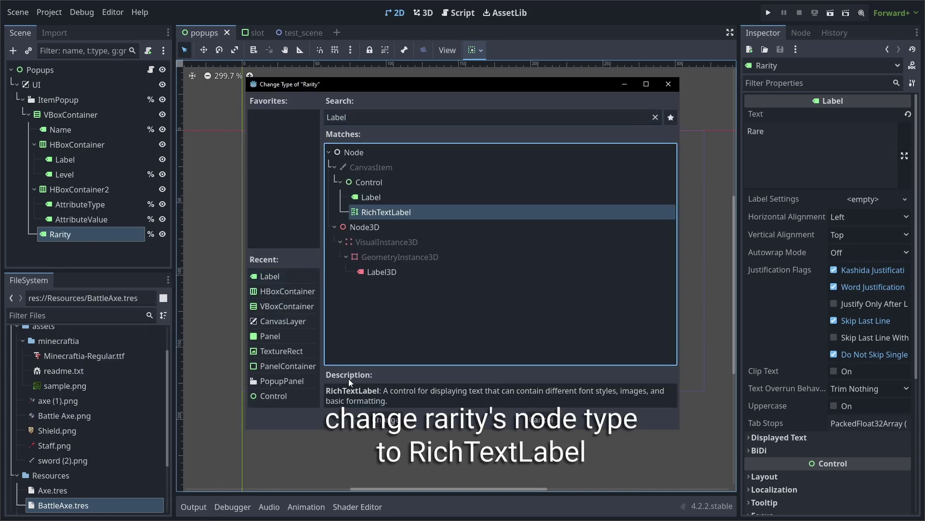
click(388, 420)
- Set Rarity's Layout Custom Minimum Size y to 12
click(87, 239)
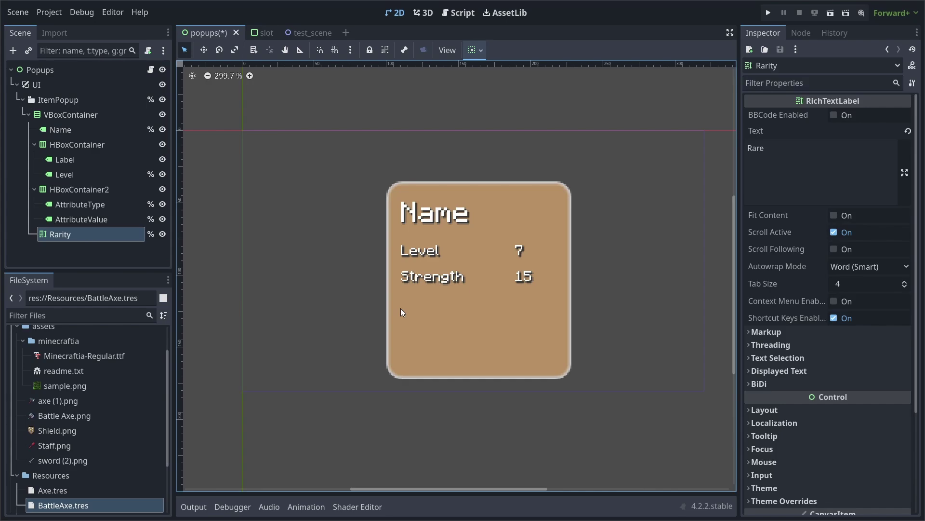
scroll(780, 338, down, 2)
click(764, 306)
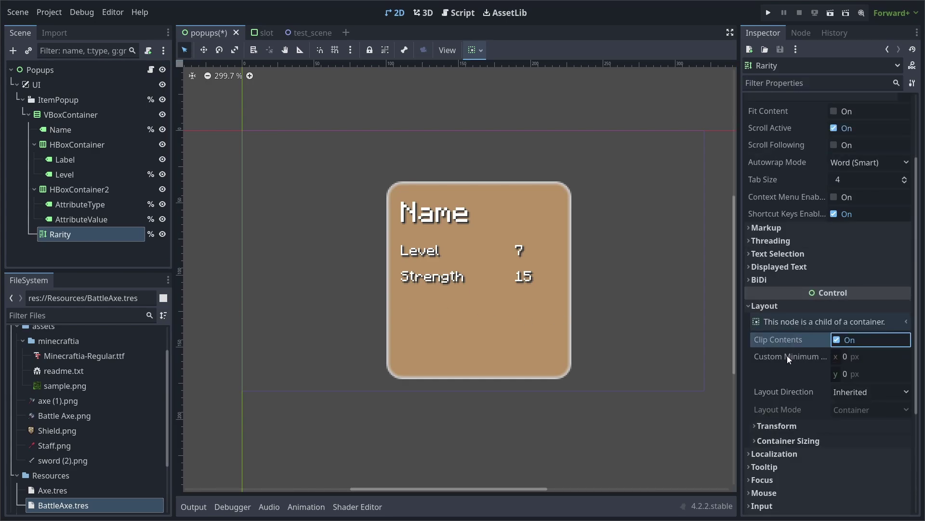
key(Tab)
key(Tab)
text(12)
key(Return)
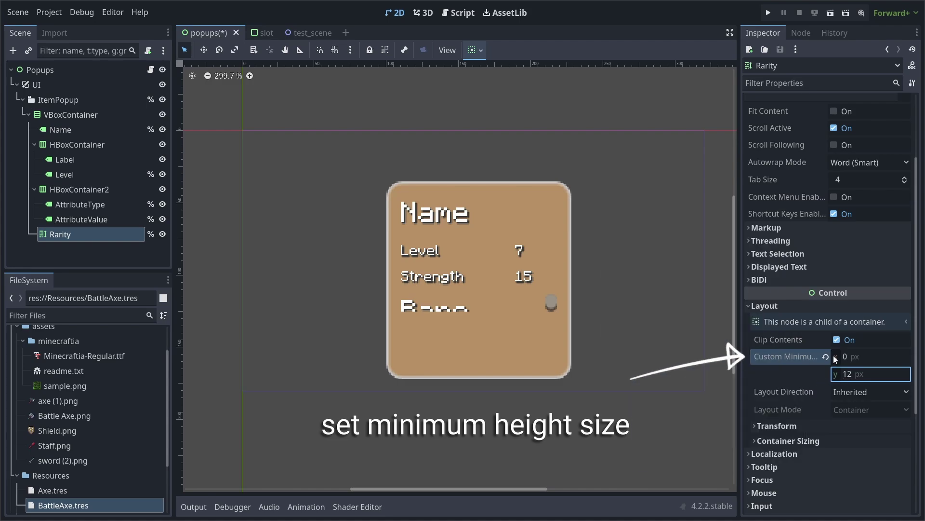
click(793, 363)
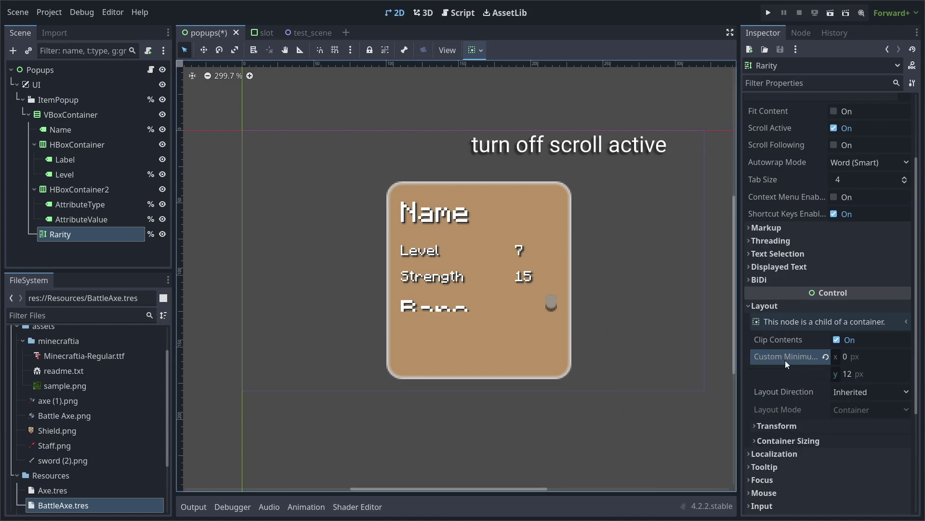
- Uncheck Scroll Active on the Rarity RichTextLabel
scroll(788, 363, up, 2)
click(839, 233)
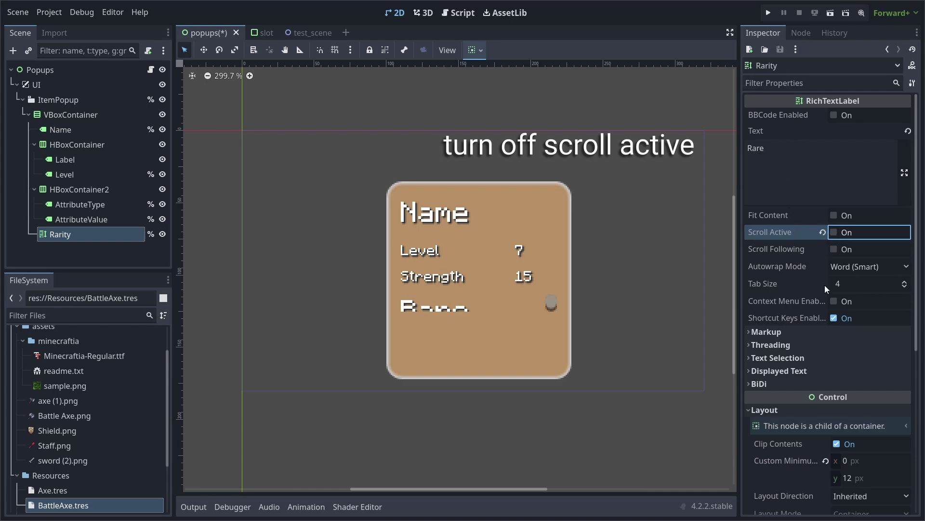
scroll(797, 325, down, 3)
scroll(771, 357, down, 2)
- Set Rarity's Normal Font Size override to 8 and save the popups scene
click(754, 375)
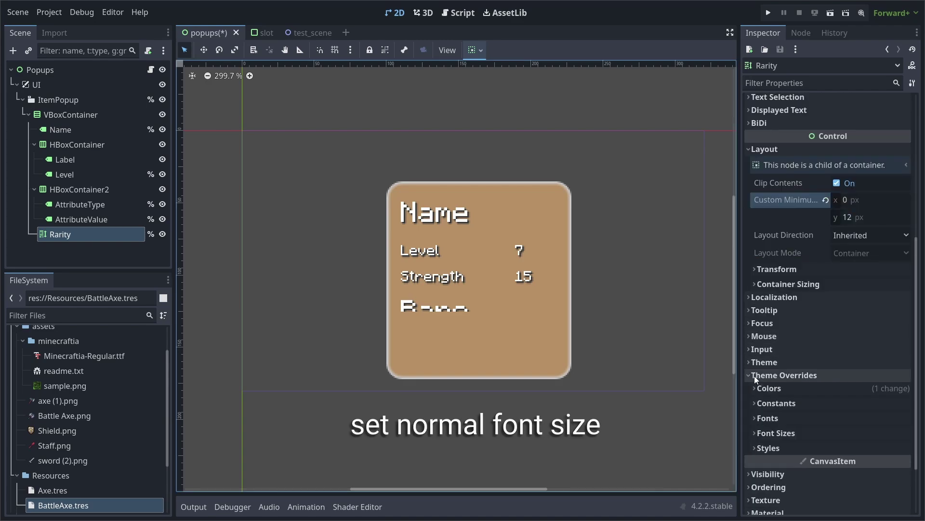
scroll(756, 372, down, 3)
click(776, 321)
scroll(837, 403, down, 2)
click(858, 290)
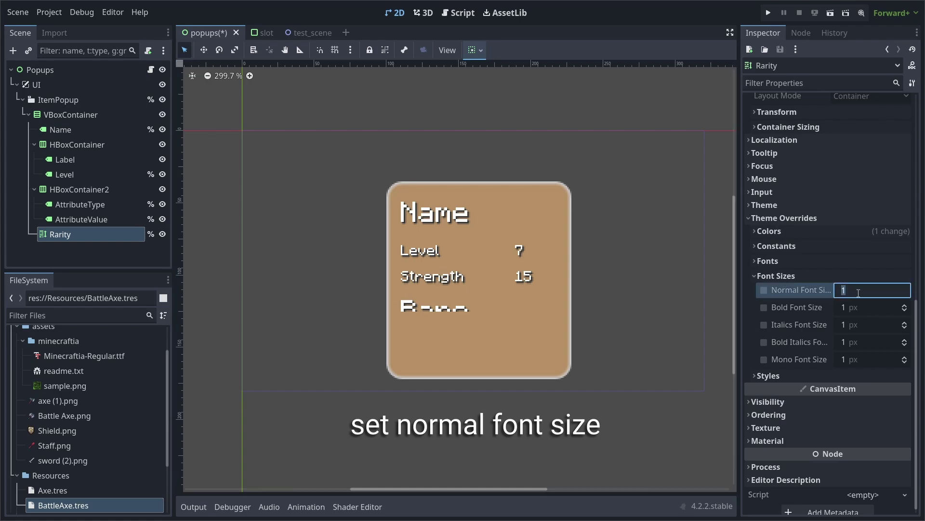
text(8)
click(418, 329)
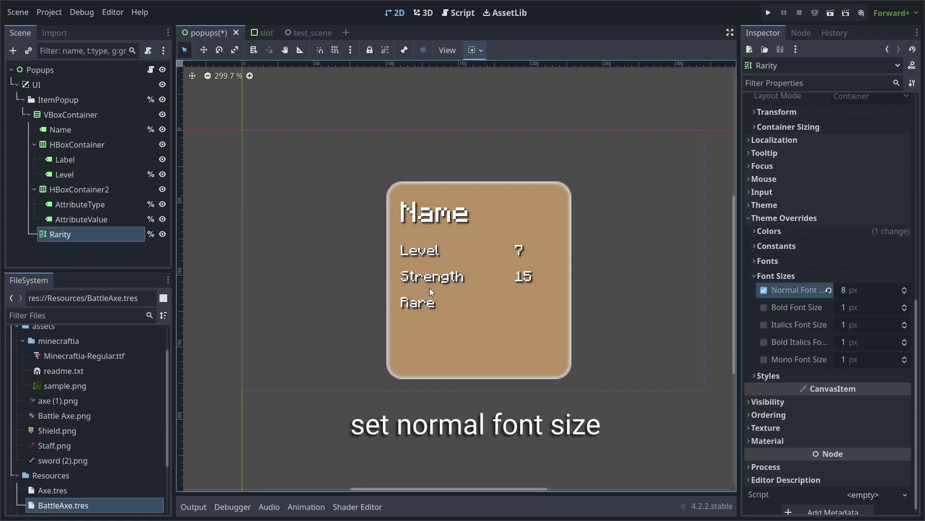
key(ctrl+s)
- Turn off Clip Contents, enable BBCode on Rarity, and hide ItemPopup in the editor
scroll(831, 308, up, 5)
scroll(831, 309, down, 2)
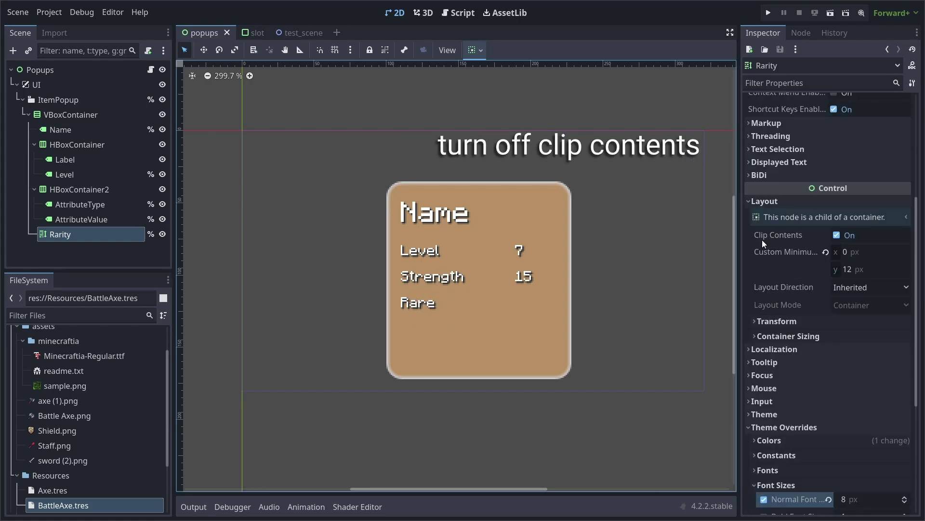
click(848, 236)
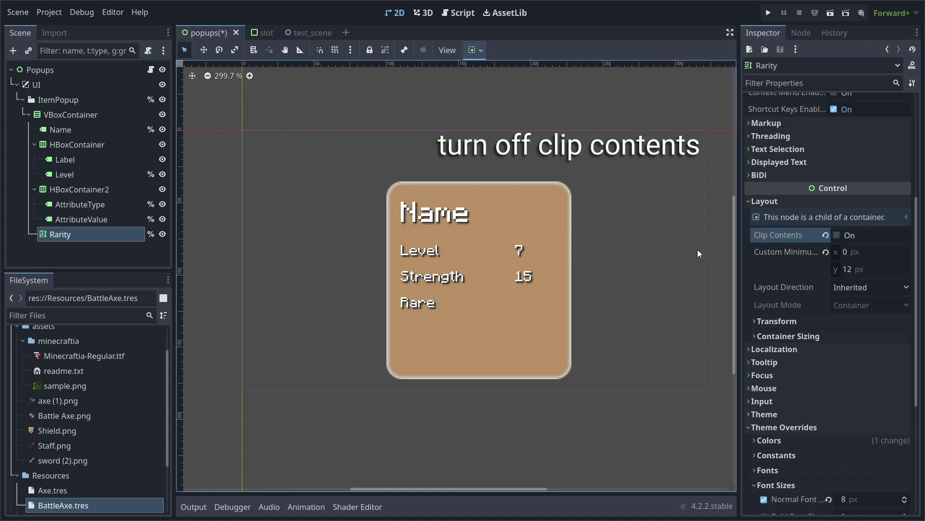
scroll(780, 151, up, 5)
click(835, 116)
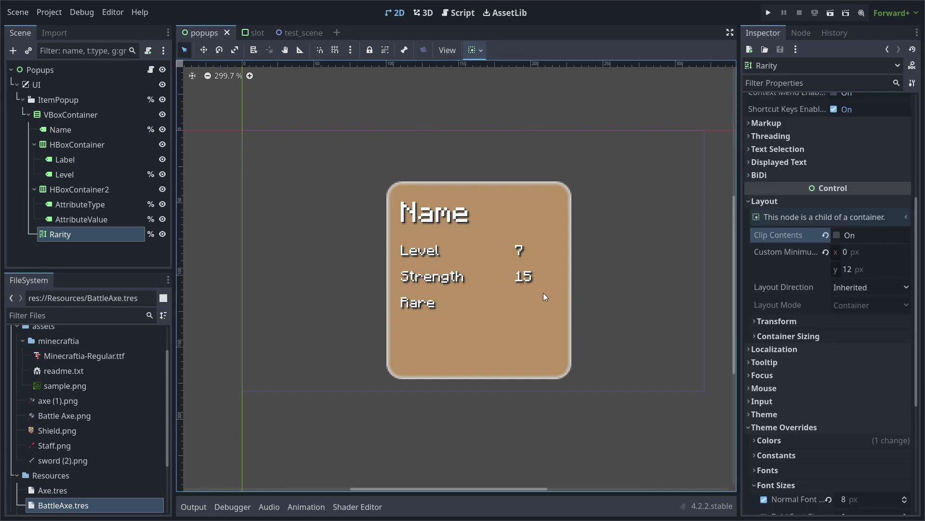
click(162, 100)
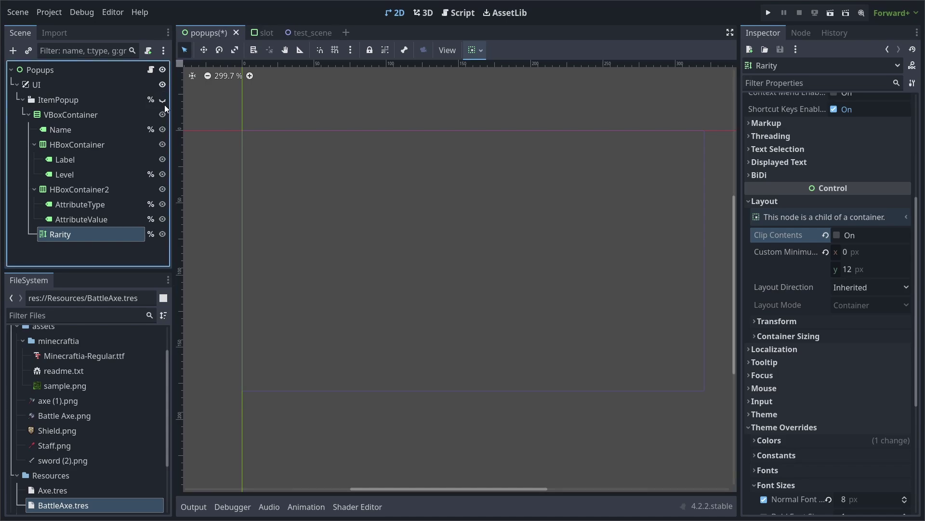
- Write set_text_effect in popups.gd to wrap rarity in BBCode, then switch to test_scene
click(151, 70)
click(723, 39)
scroll(561, 434, down, 4)
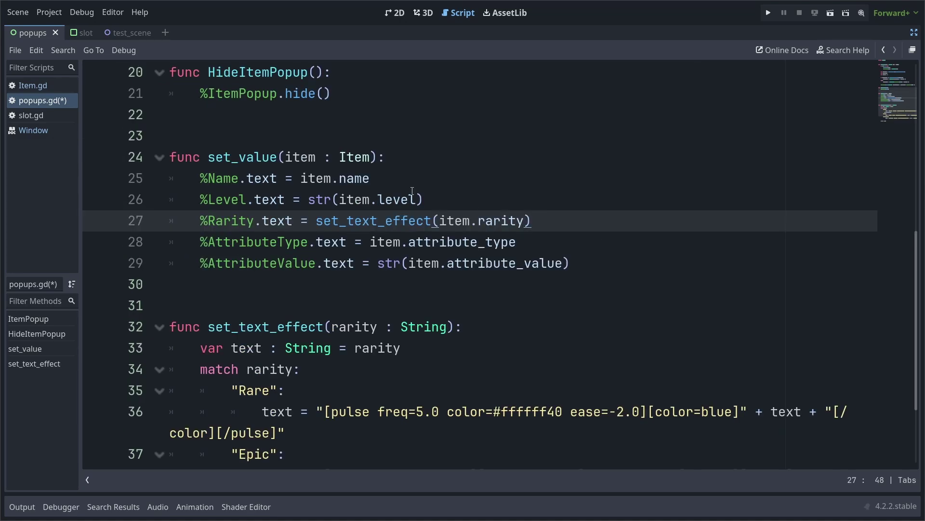
click(119, 32)
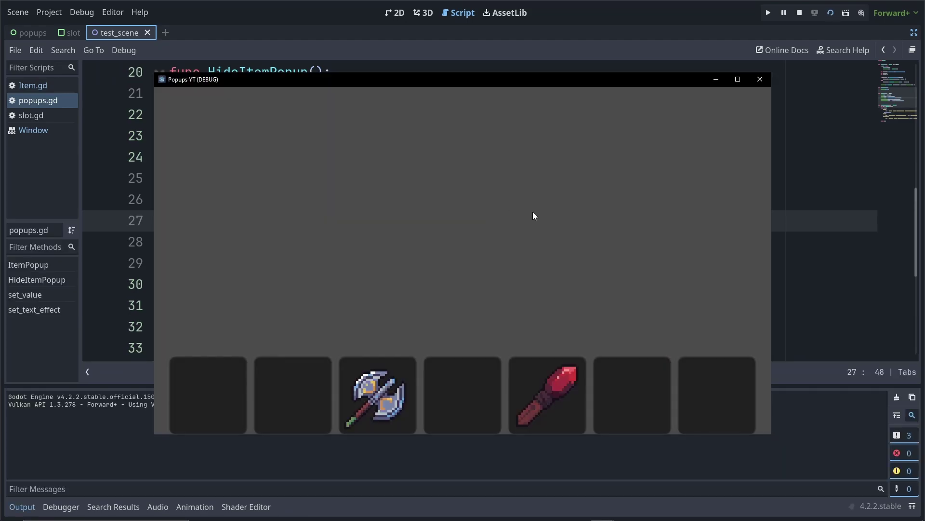
- Fill the action-bar slots with item resources, including sword and axe, and run the scene
mouse_move(375, 385)
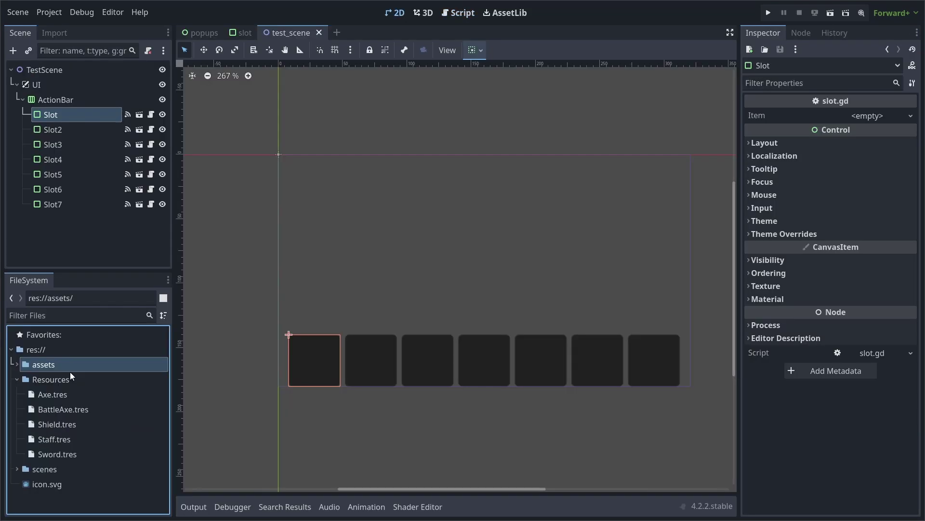
drag(53, 410, 867, 116)
click(53, 129)
drag(57, 453, 868, 115)
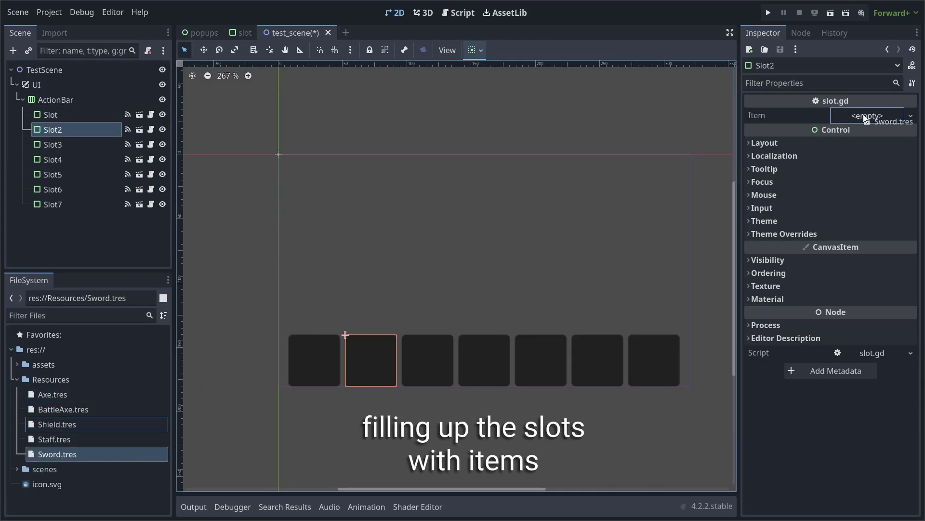
click(53, 144)
click(53, 159)
drag(52, 394, 868, 116)
click(54, 189)
drag(57, 453, 868, 116)
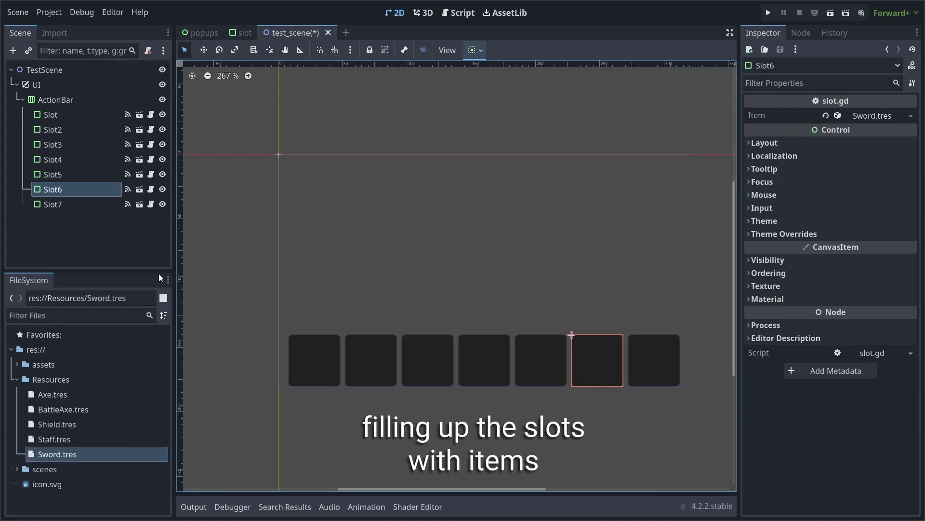
click(53, 204)
mouse_move(52, 395)
mouse_down()
mouse_move(886, 104)
mouse_move(868, 116)
mouse_up()
key(F5)
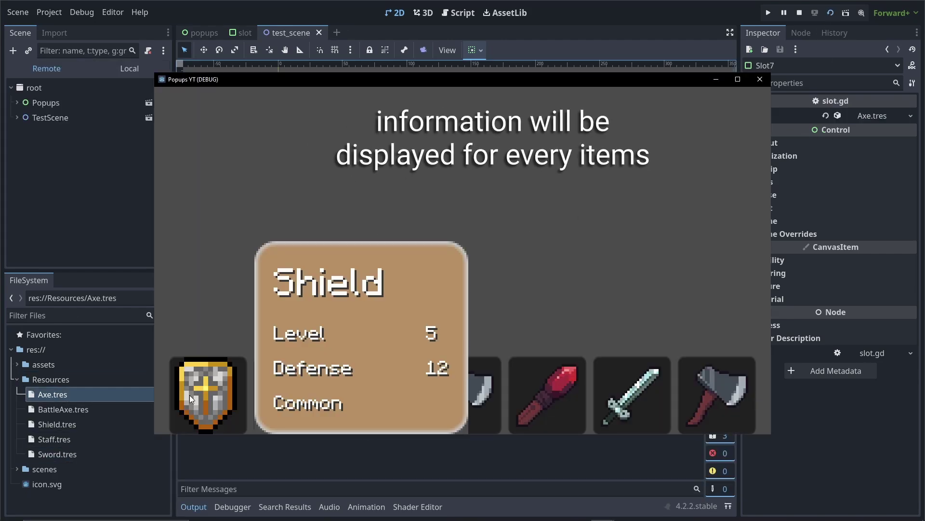
- Add two slot.tscn instances under UI, anchored top-left and top-right, holding a battle axe and sword
mouse_move(277, 397)
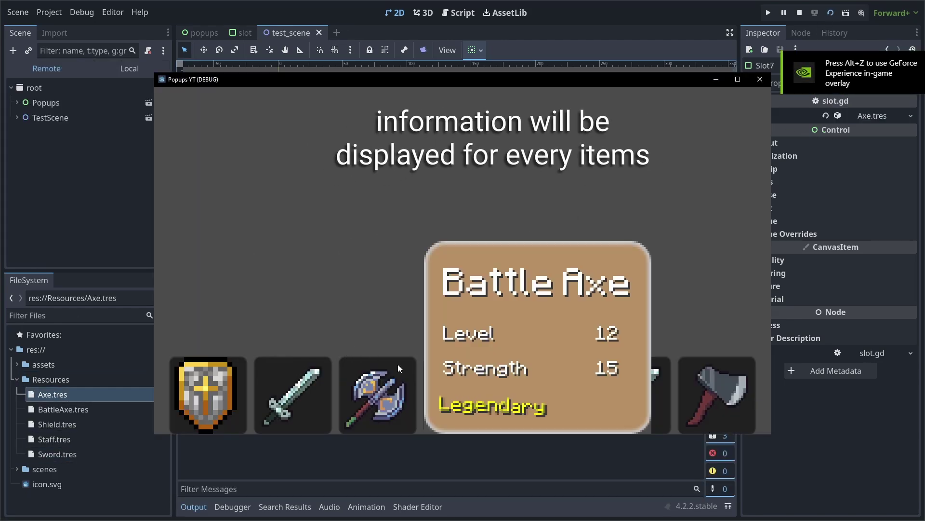
mouse_move(471, 382)
mouse_move(708, 385)
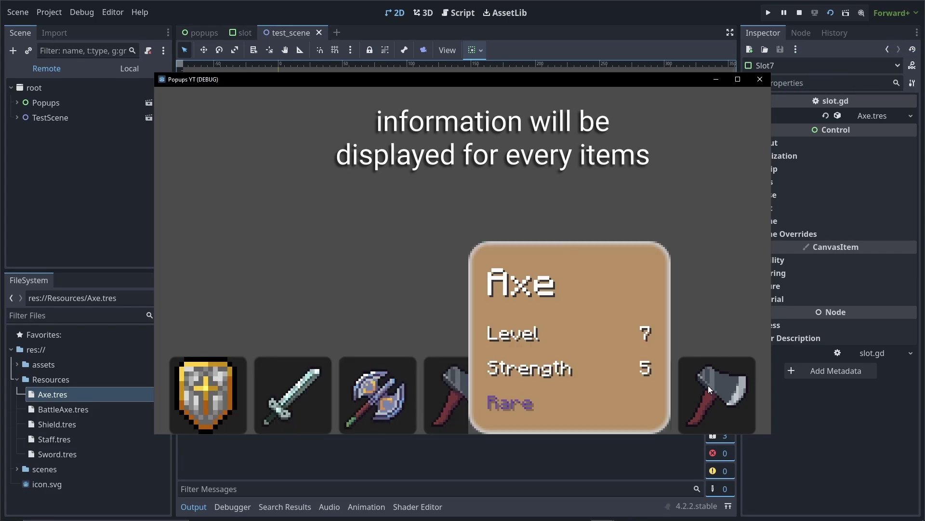
key(ctrl+shift+a)
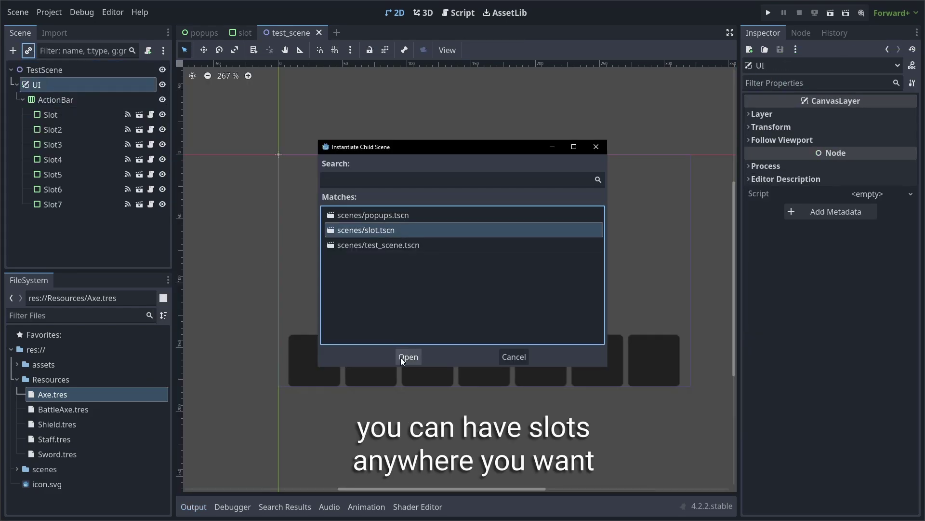
click(400, 358)
click(36, 85)
key(ctrl+shift+a)
click(409, 356)
click(493, 50)
click(511, 80)
click(324, 173)
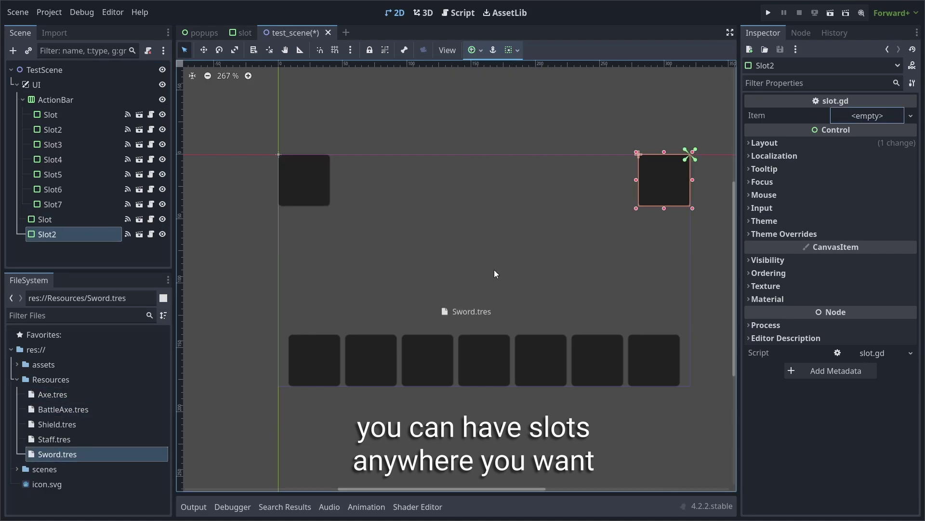
- Run the scene to test the two corner slots, then stop the game with F8
click(830, 13)
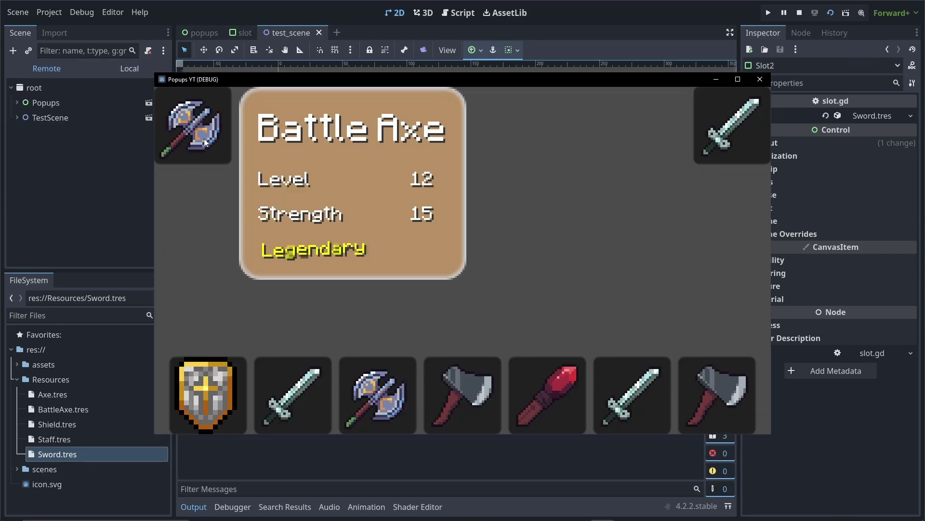
mouse_move(707, 132)
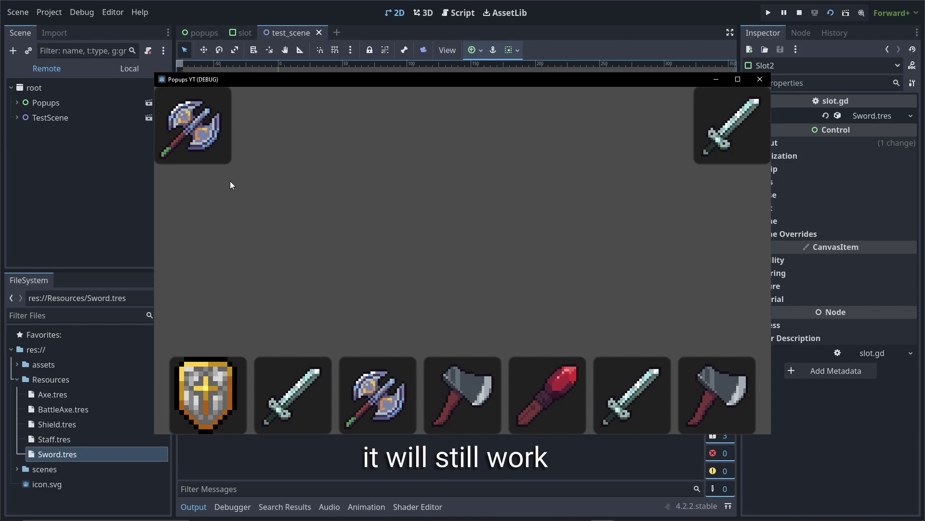
mouse_move(199, 144)
key(F8)
- Set the Display > Window viewport to 640×360 by entering 320*2 and 180*2
click(50, 12)
click(72, 28)
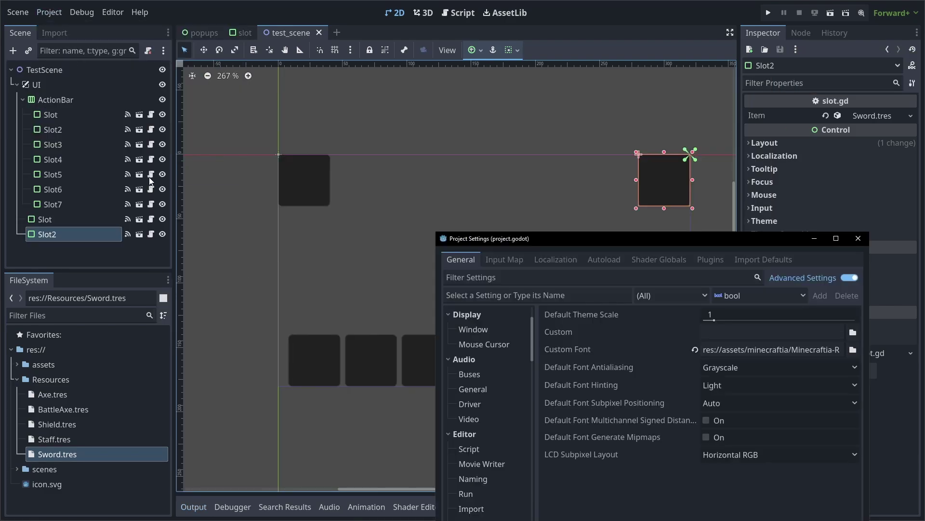
drag(614, 241, 391, 57)
click(251, 145)
click(510, 144)
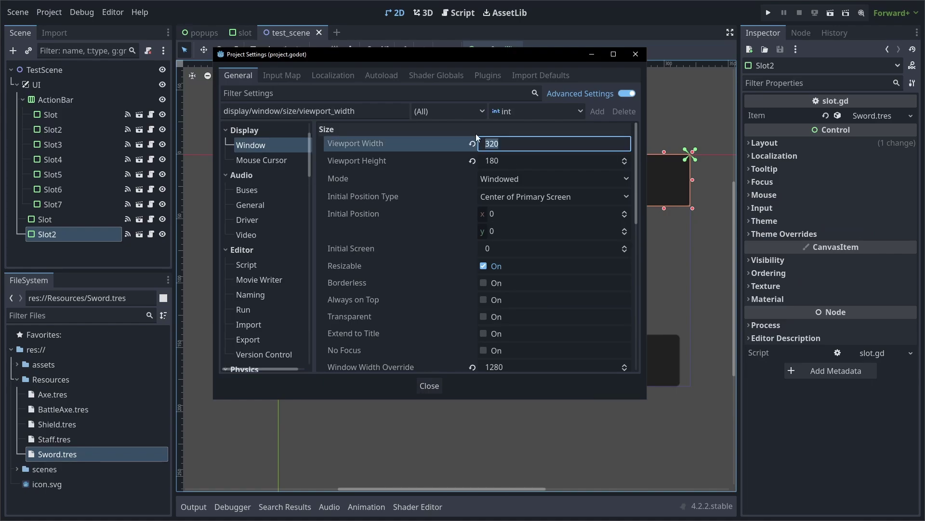
text(*2)
key(Return)
key(Tab)
text(*2)
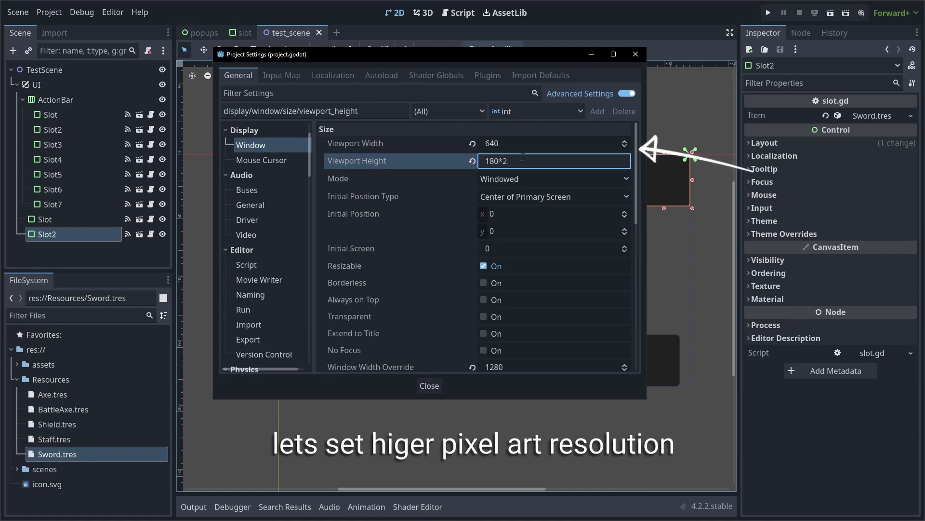
key(Return)
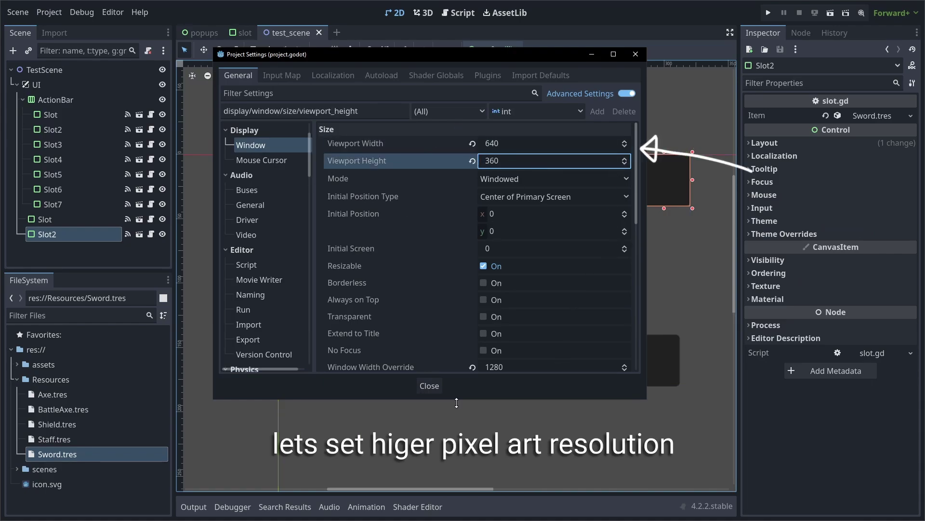
- Rerun the scene at 640×360 and check the Sword popup still appears
click(430, 386)
click(831, 13)
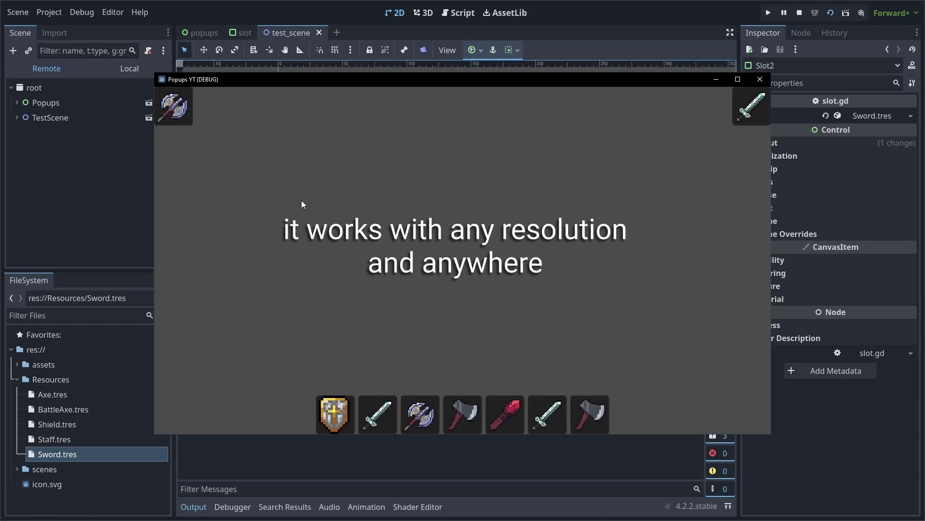
mouse_move(179, 109)
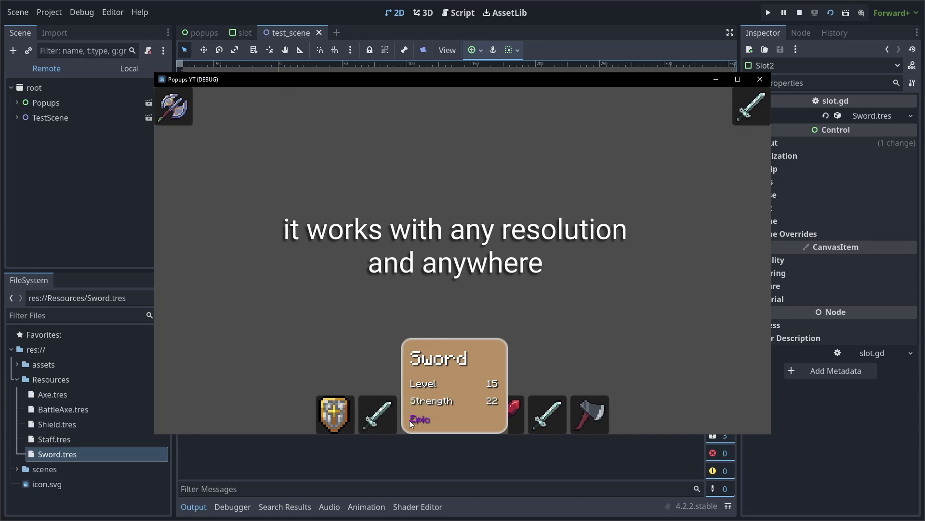